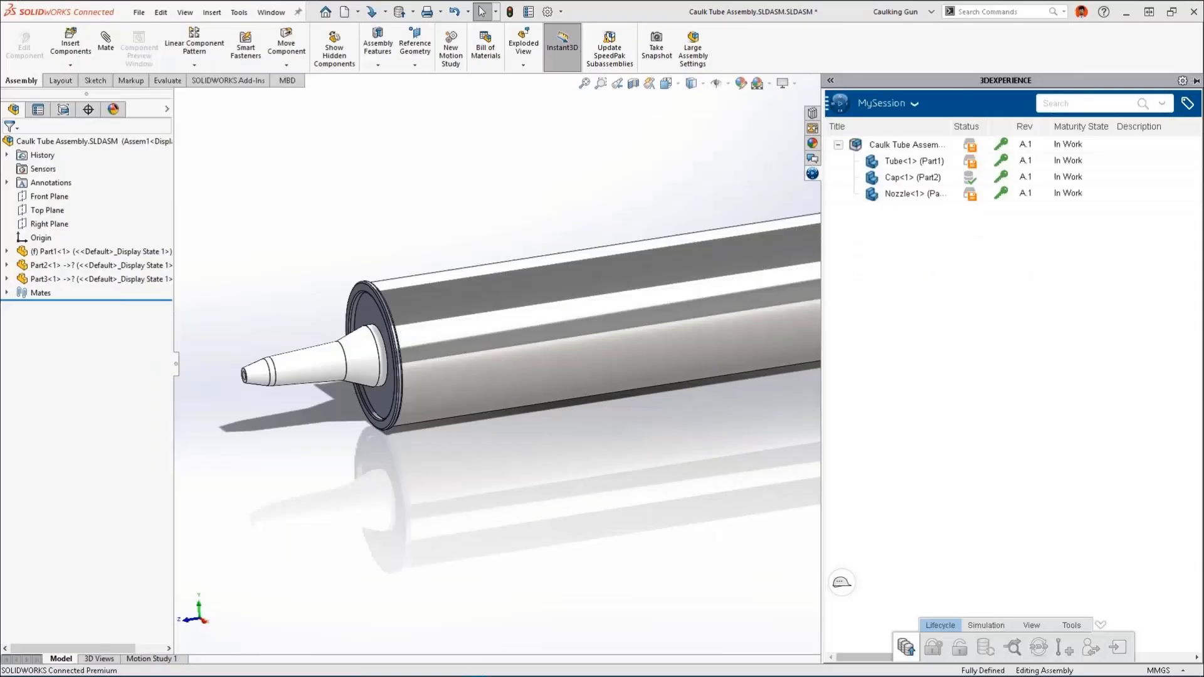
# Save the caulk tube assembly to the platform and unlock it together with its tube, cap and nozzle
pyautogui.rightClick(890, 144)
pyautogui.click(948, 209)
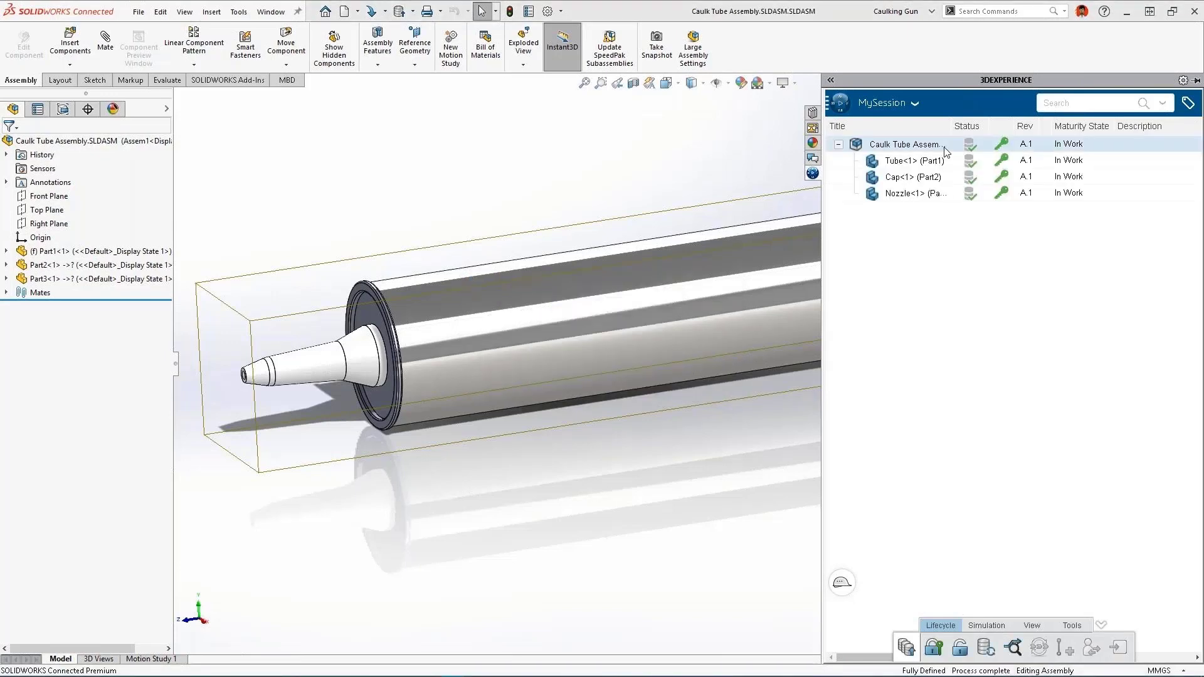
pyautogui.rightClick(945, 196)
pyautogui.click(974, 283)
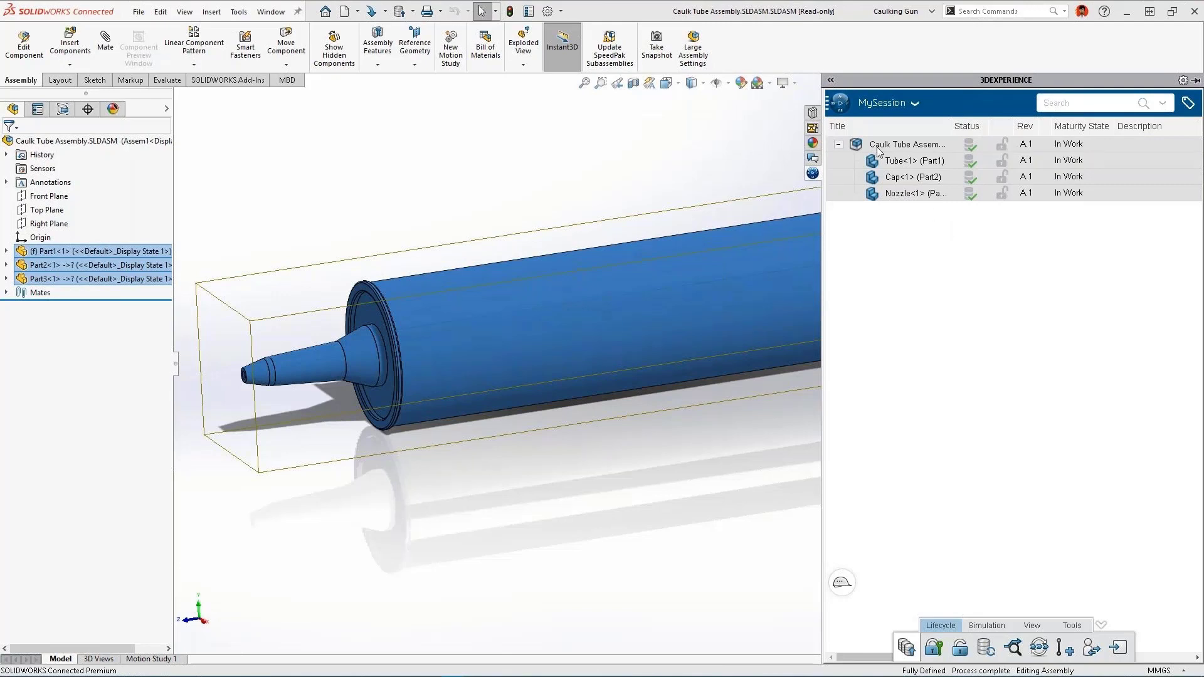
# Search the platform apps for "task" and open Collaborative Tasks
pyautogui.click(842, 107)
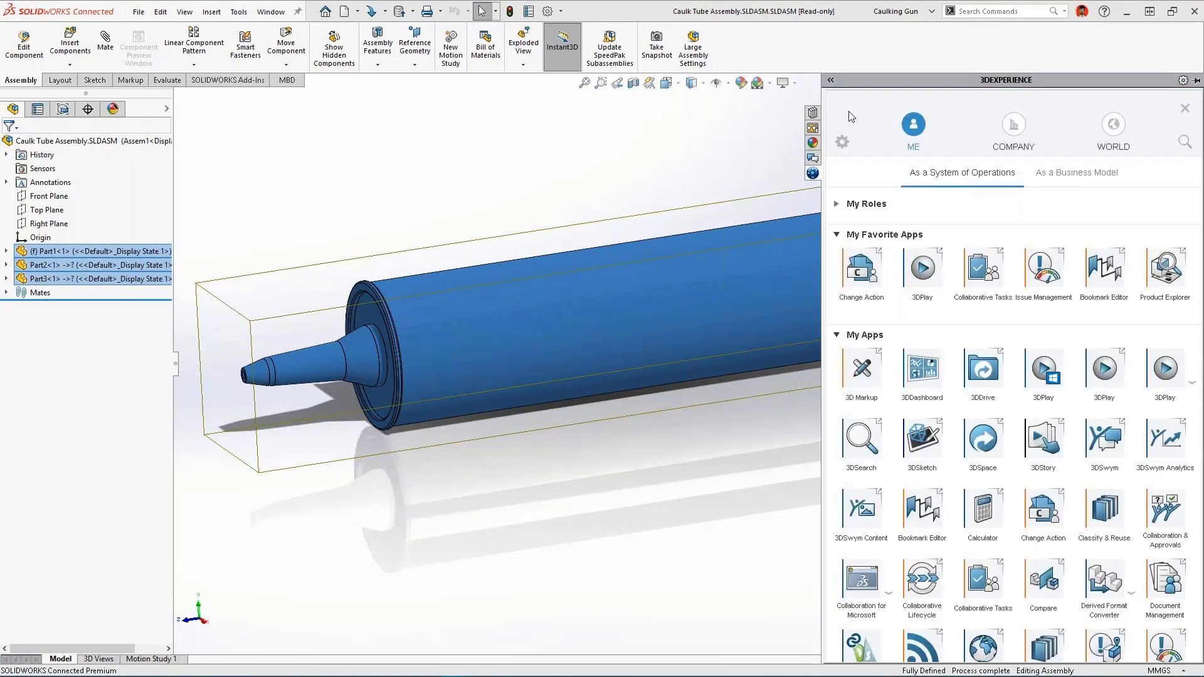
pyautogui.click(1186, 143)
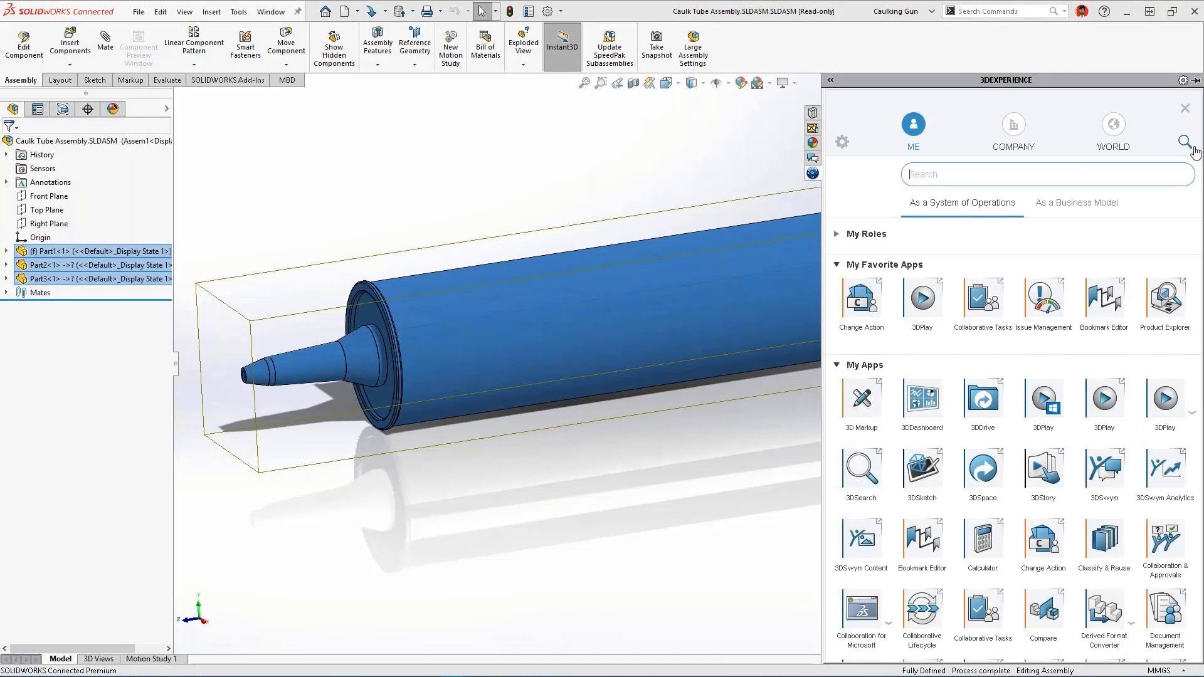
pyautogui.write('task')
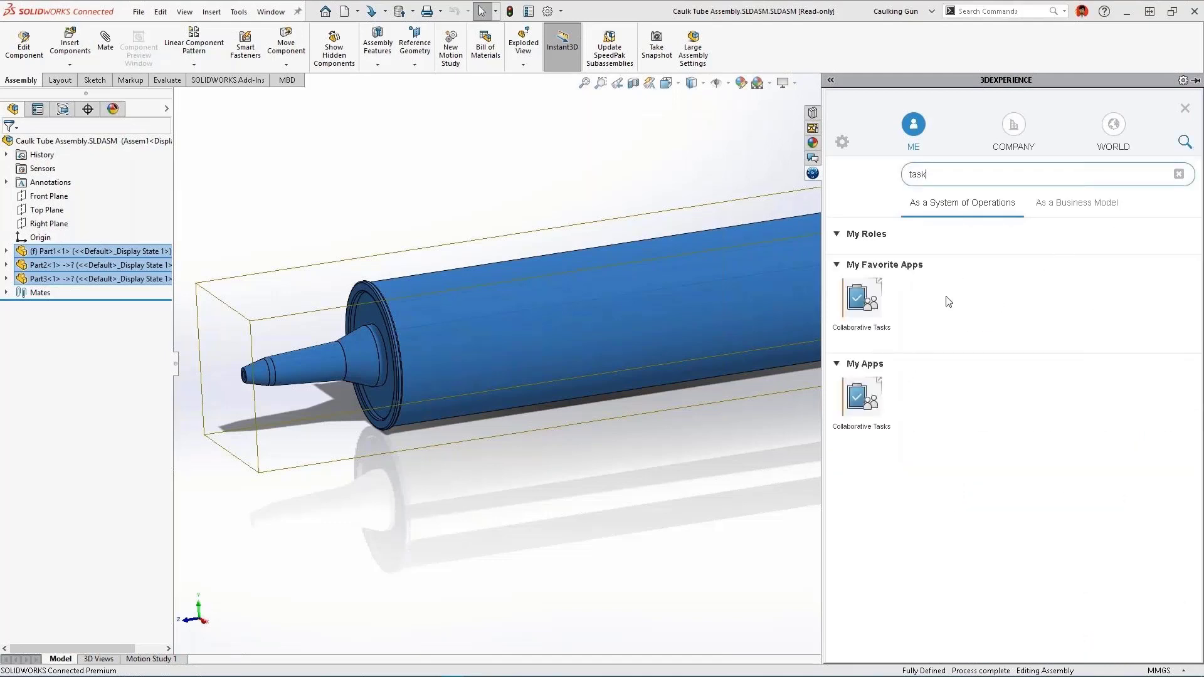
pyautogui.click(875, 306)
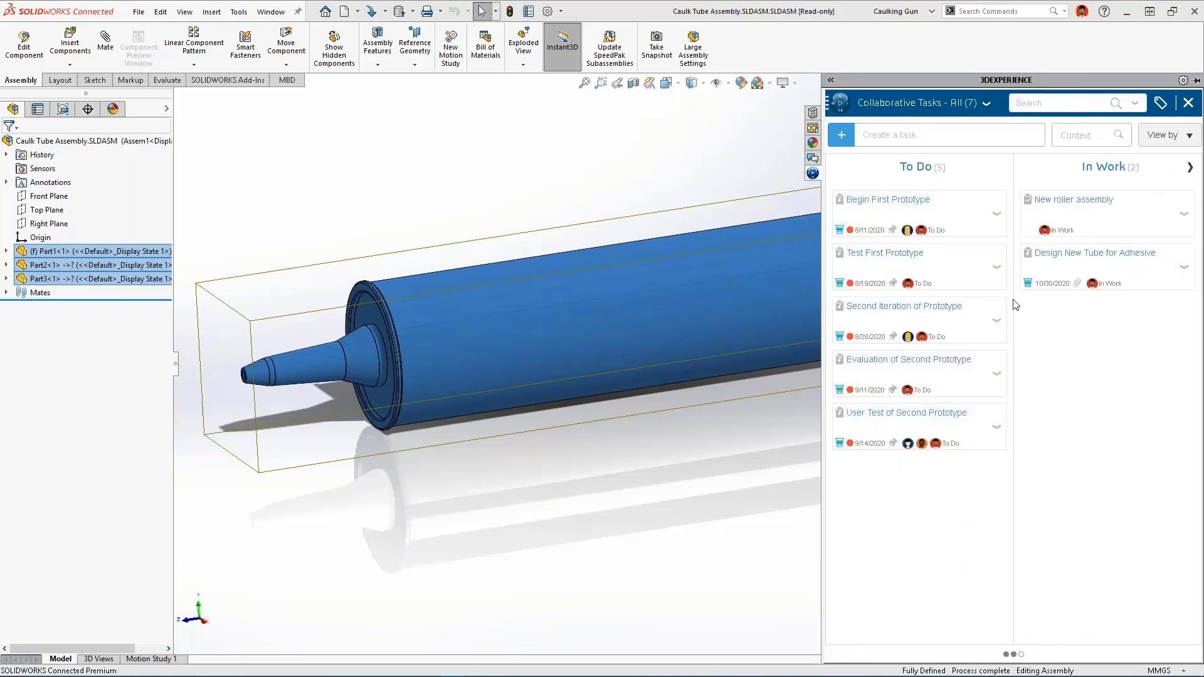
# Add Caulk Tube Assembly.SLDASM as a saved deliverable of the Design New Tube for Adhesive task and move the task to Completed
pyautogui.click(1094, 257)
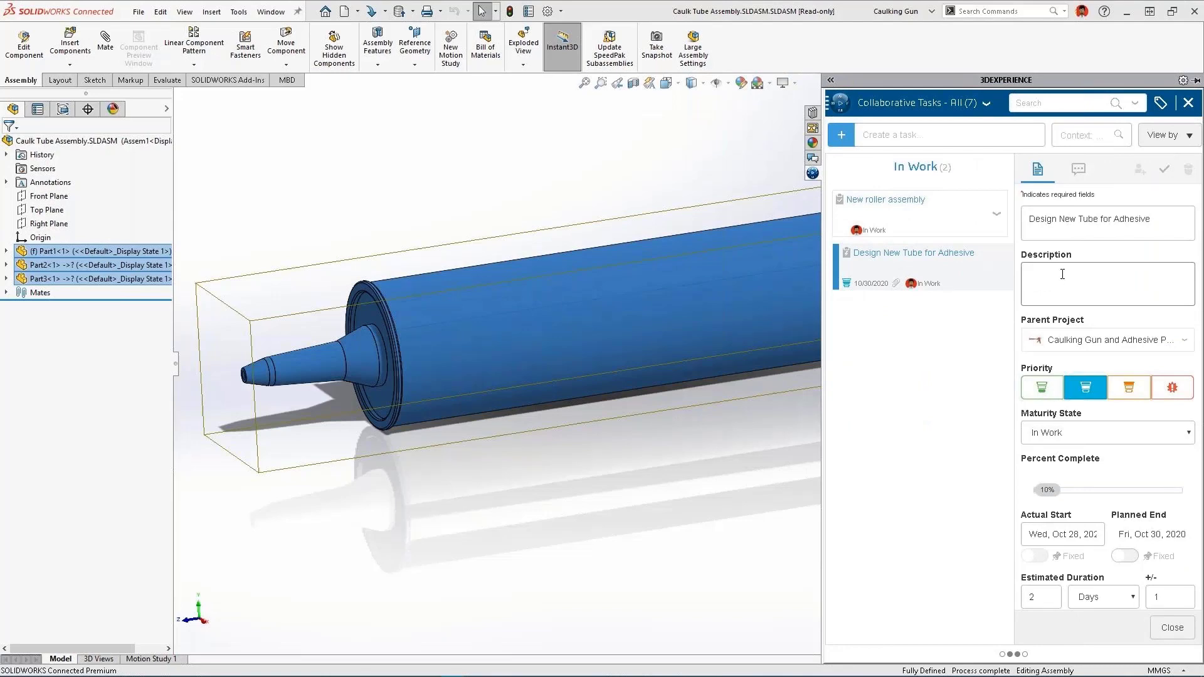
pyautogui.scroll(-4, 1062, 274)
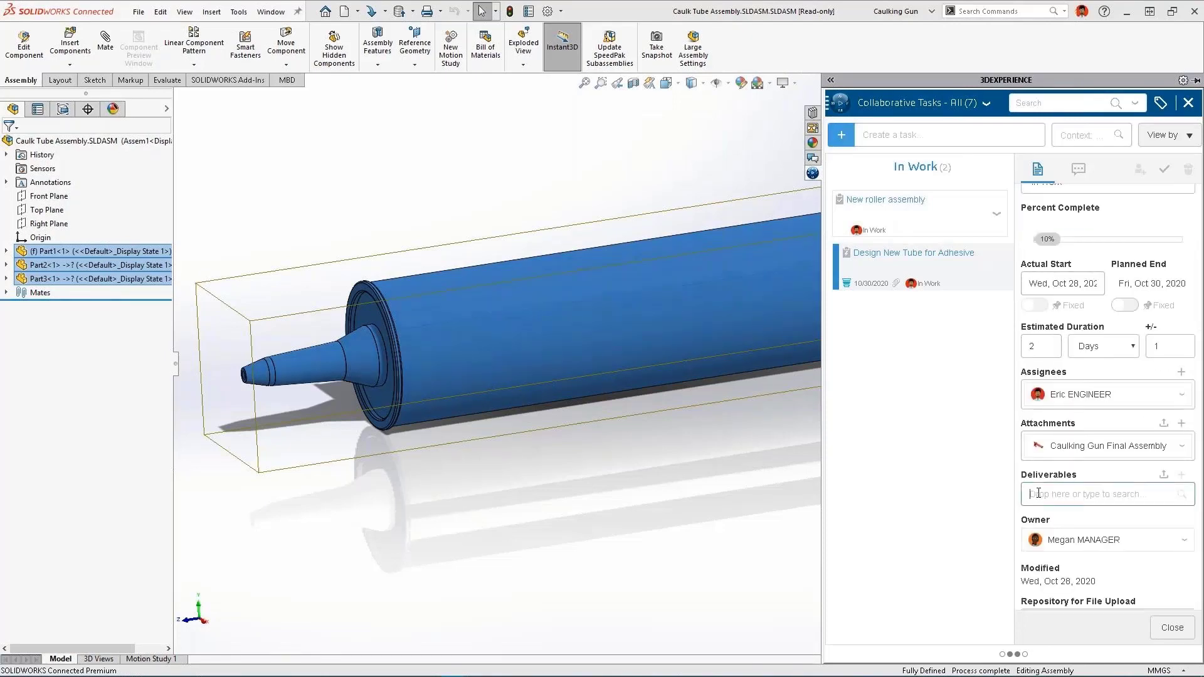
pyautogui.click(1039, 493)
pyautogui.write('caulk tube')
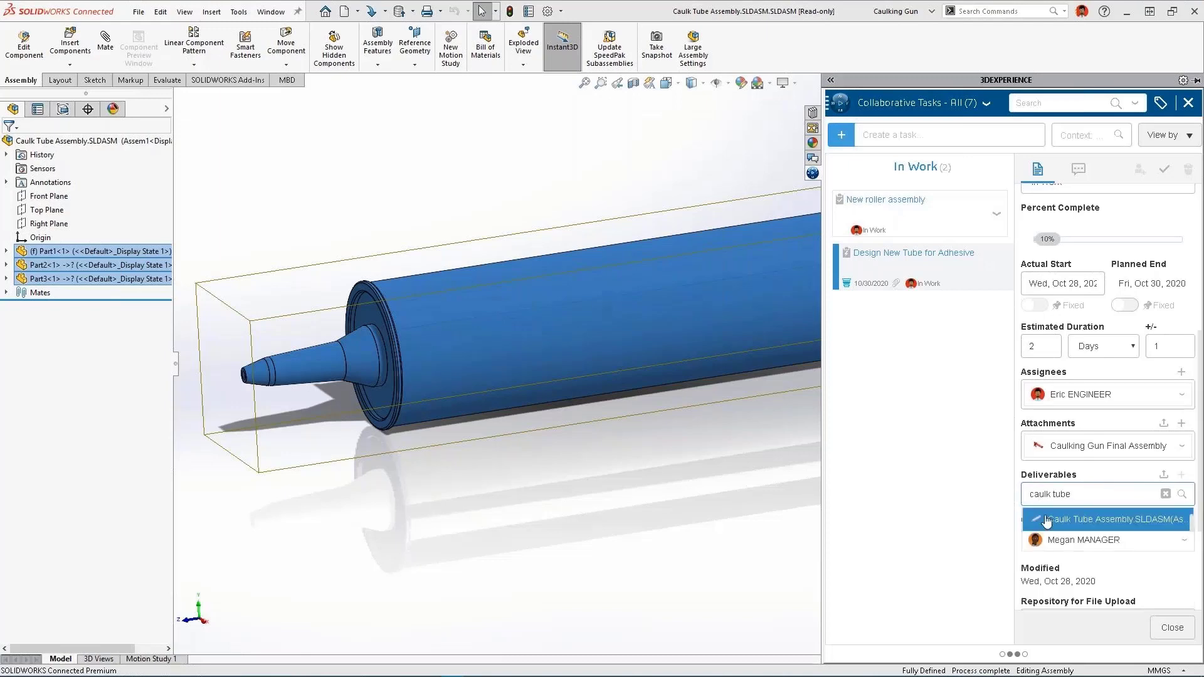
pyautogui.click(1046, 520)
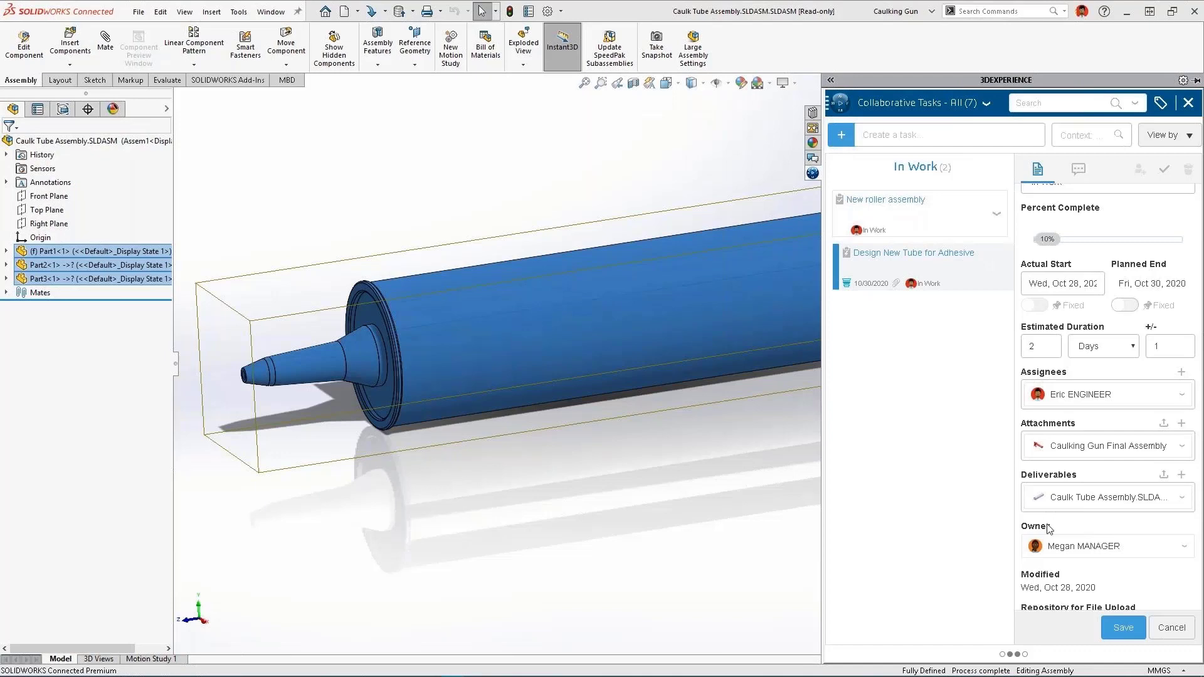
pyautogui.click(1123, 628)
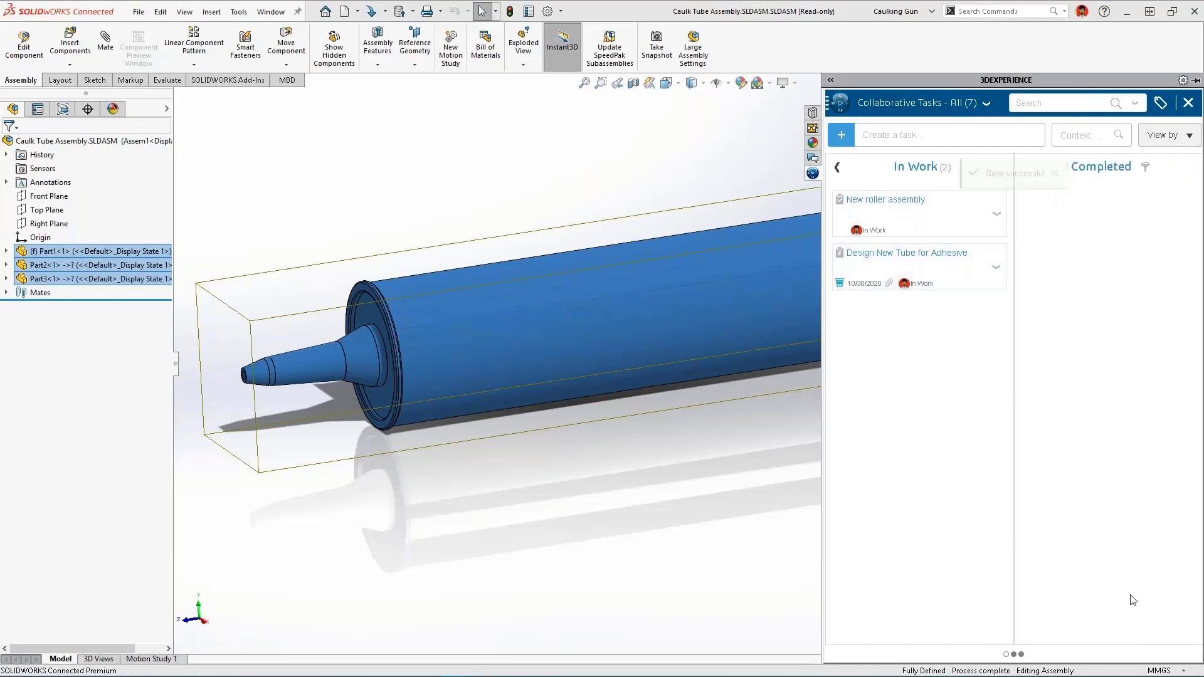
pyautogui.moveTo(954, 273); pyautogui.dragTo(1117, 248)
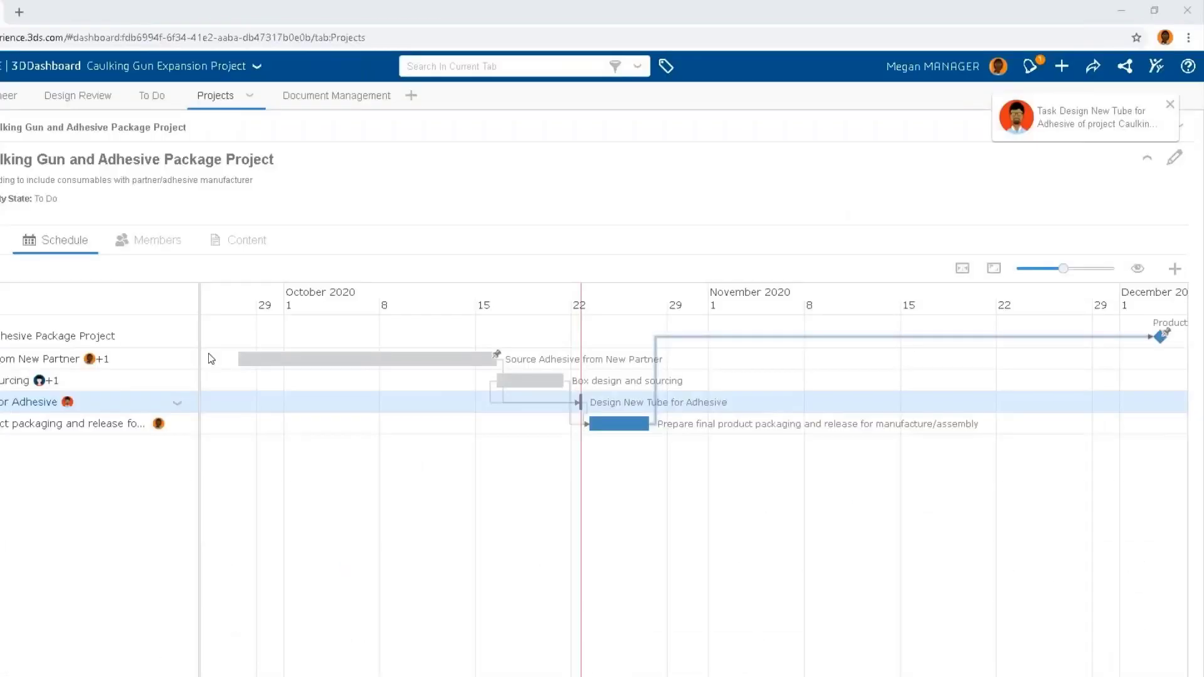
# In 3DDashboard, open the Design New Tube for Adhesive task from the project schedule and load its Caulk Tube Assembly deliverable into Engineering Release
pyautogui.click(147, 355)
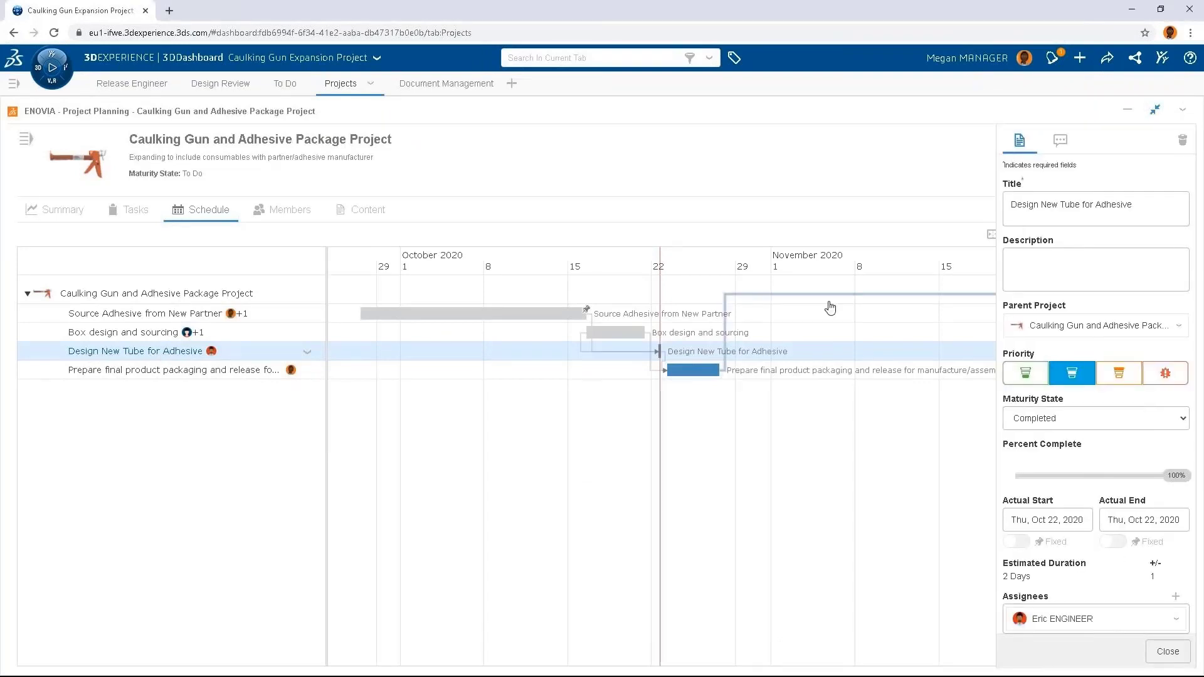
pyautogui.scroll(-1, 1067, 334)
pyautogui.scroll(-3, 1069, 334)
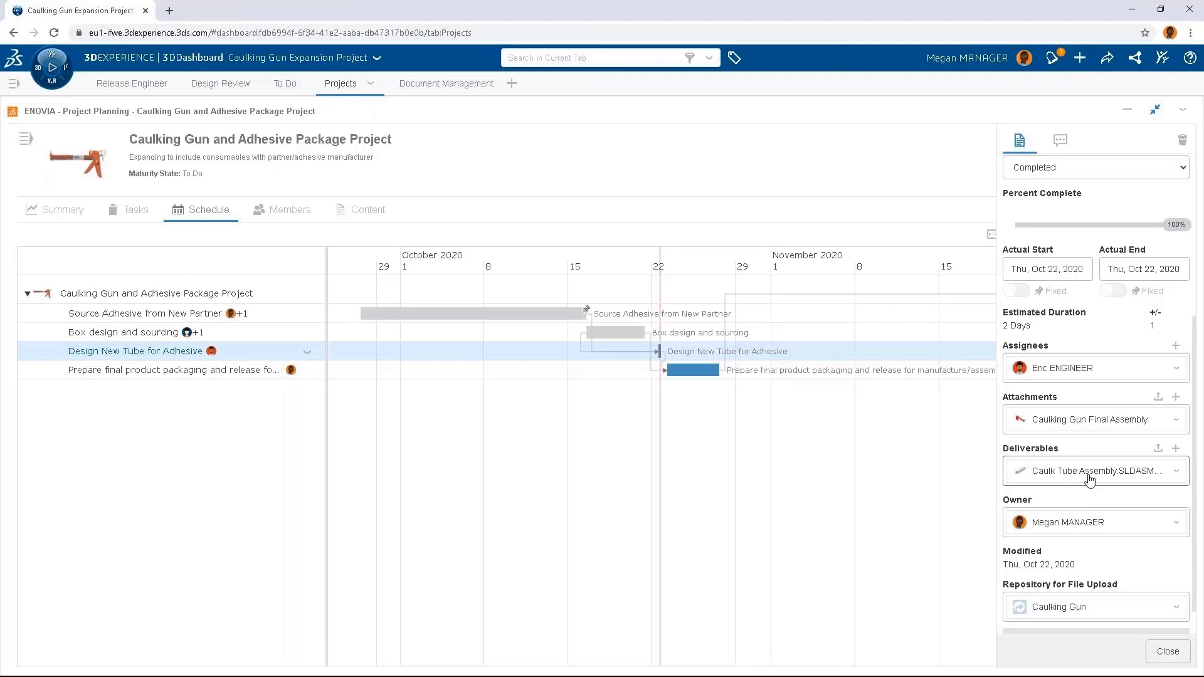
pyautogui.moveTo(1090, 480); pyautogui.dragTo(282, 161)
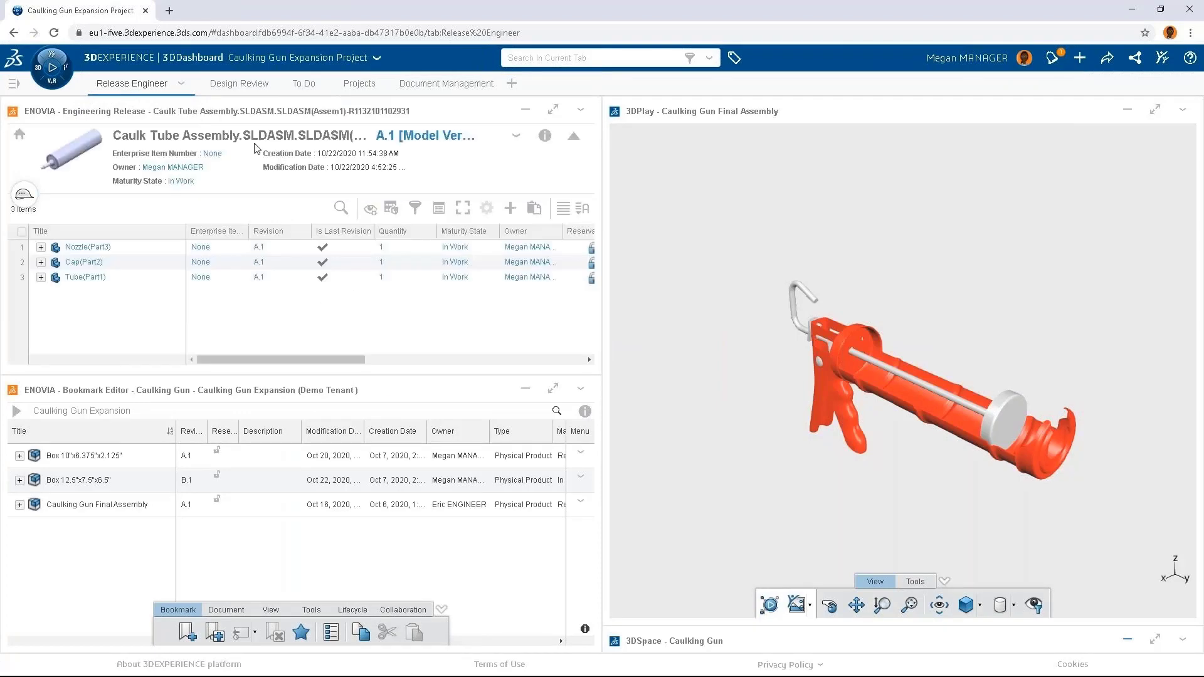
# Load the caulk tube assembly into 3DPlay and inspect the model from another angle
pyautogui.moveTo(231, 139); pyautogui.dragTo(818, 263)
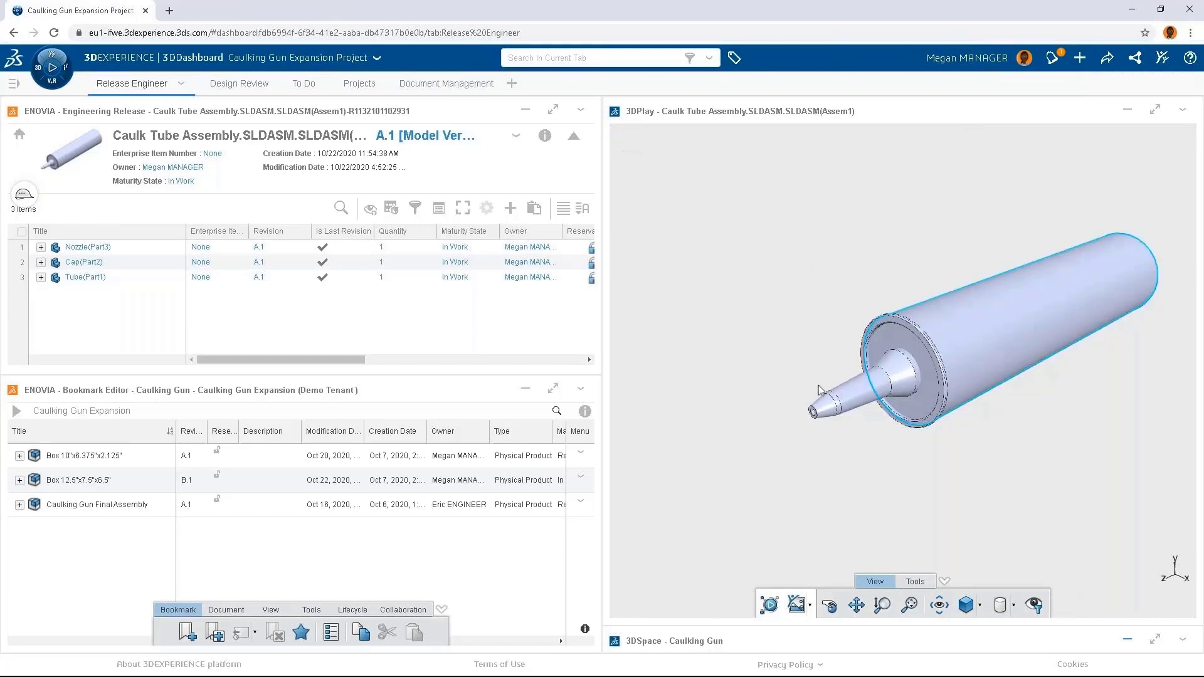
pyautogui.click(830, 605)
pyautogui.moveTo(997, 424); pyautogui.dragTo(816, 287)
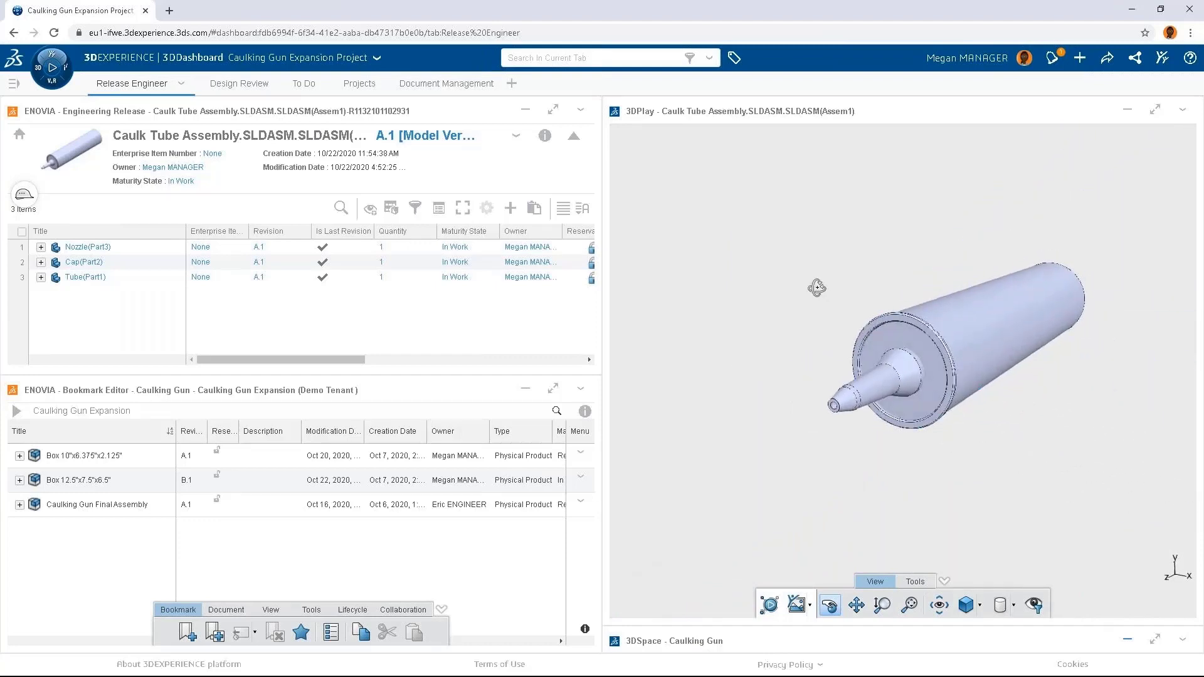
# Assign enterprise item numbers to the caulk tube assembly and to its nozzle, cap and tube parts
pyautogui.click(214, 154)
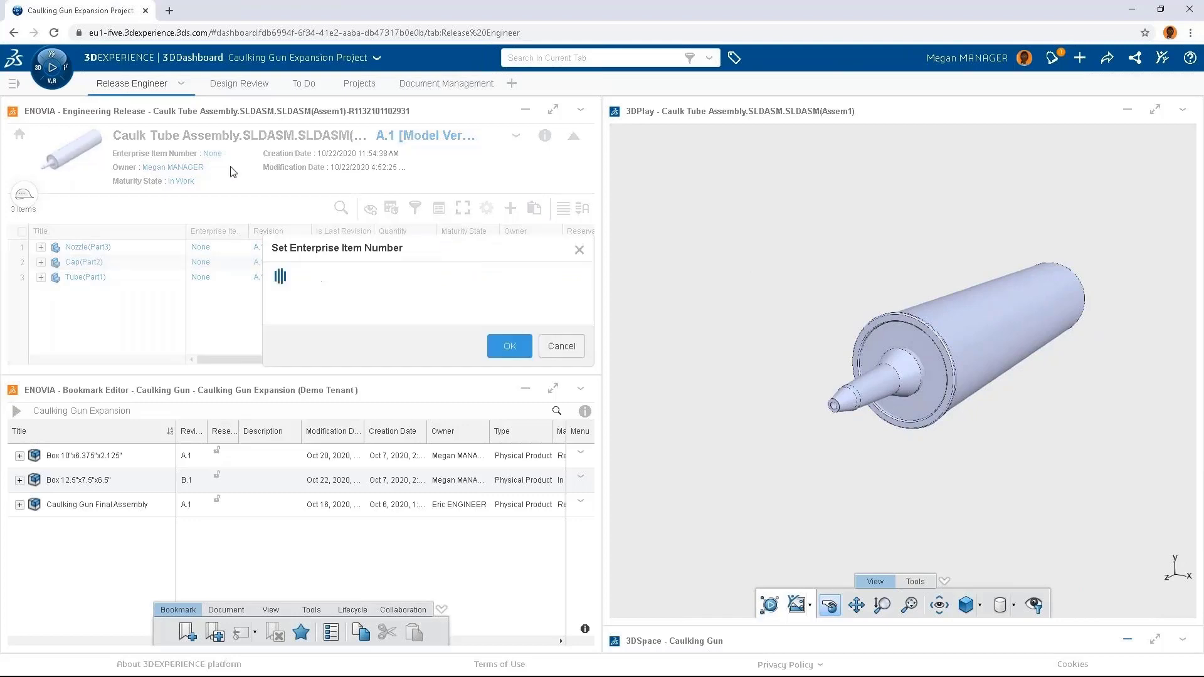
pyautogui.click(511, 348)
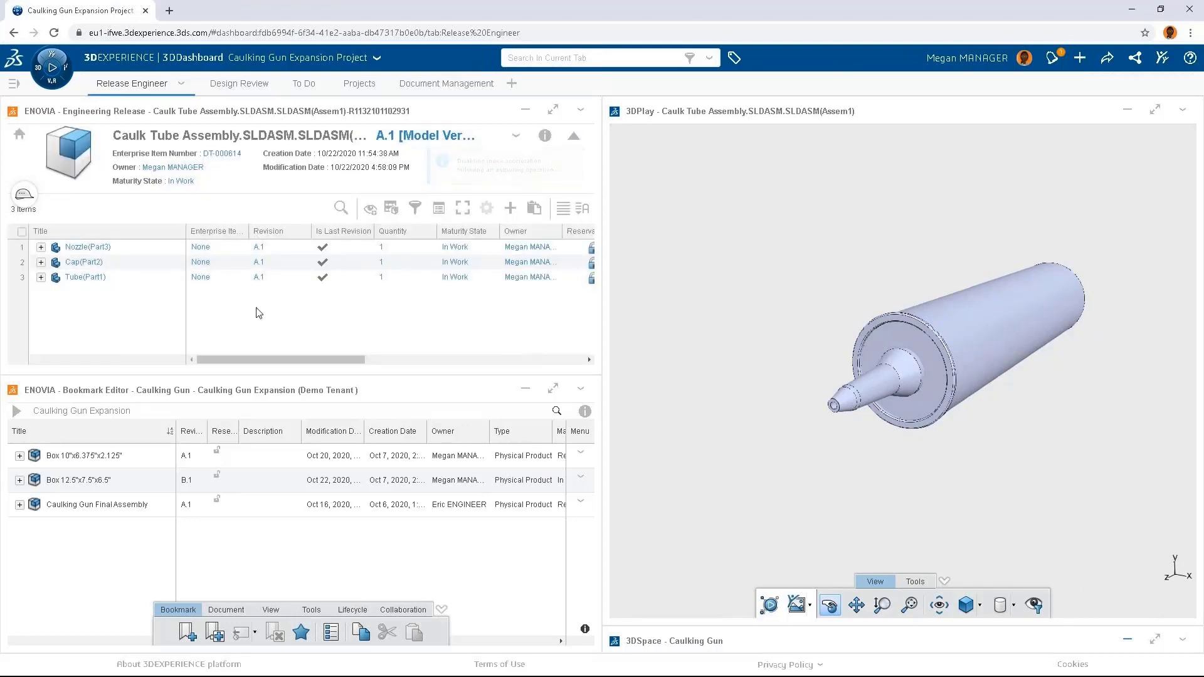
pyautogui.click(22, 232)
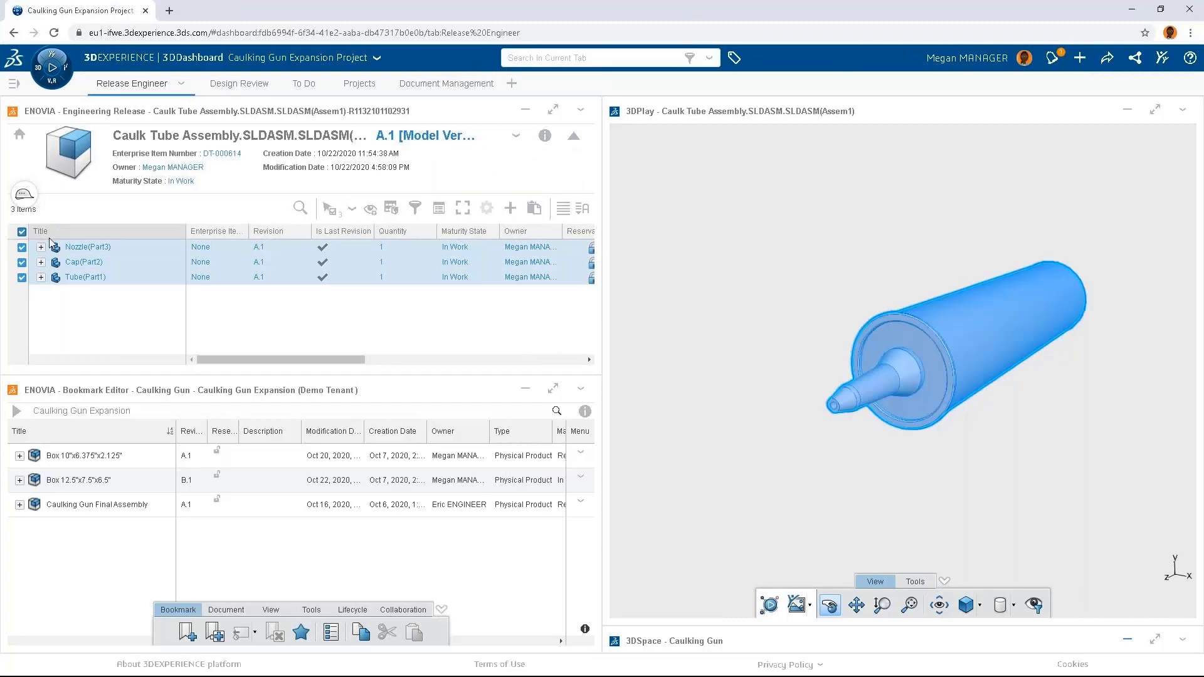
pyautogui.rightClick(148, 262)
pyautogui.click(180, 280)
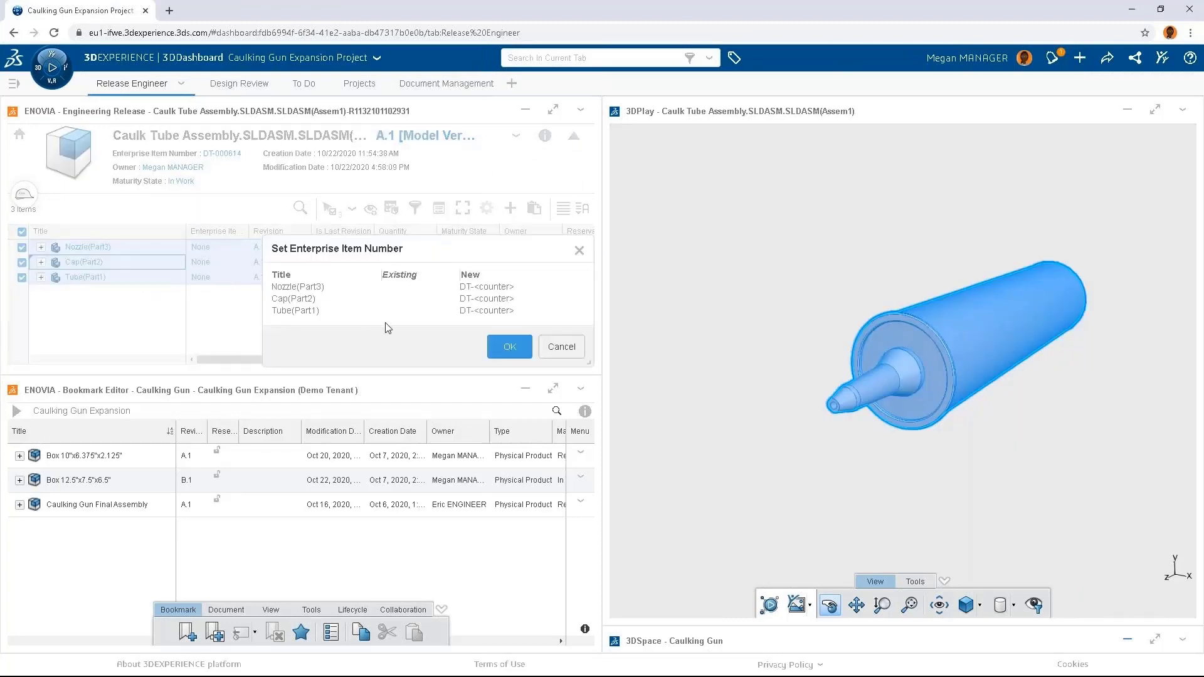
pyautogui.click(507, 351)
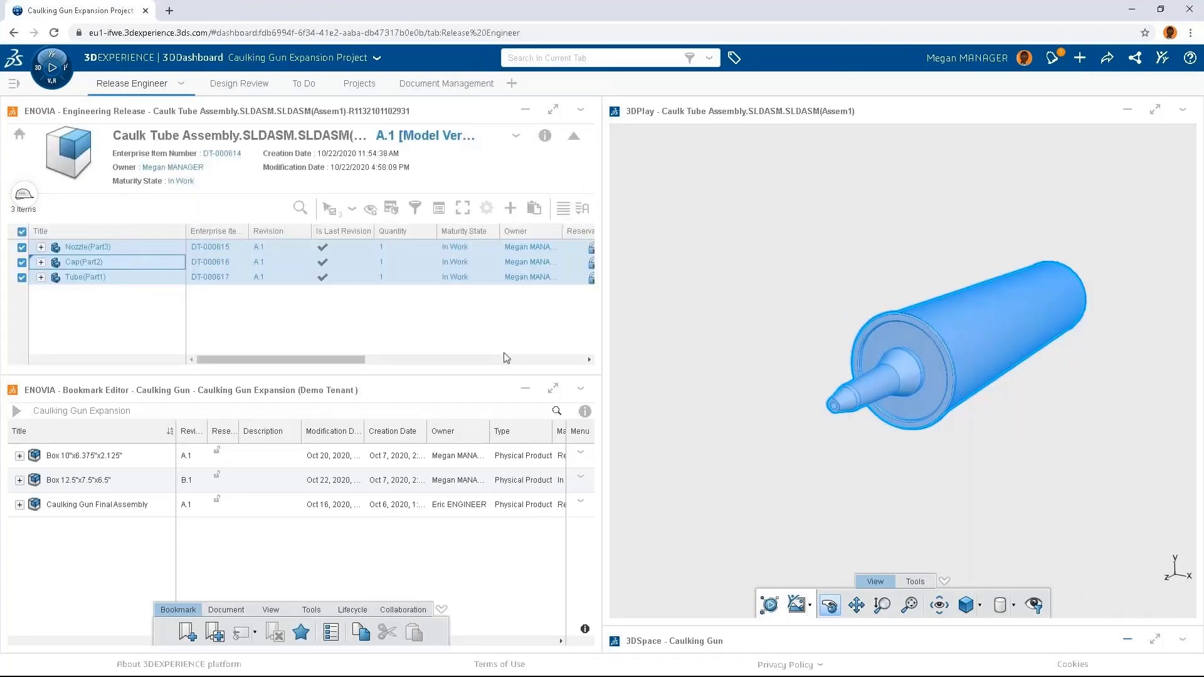
# Release the caulk tube assembly with its structural objects included
pyautogui.click(184, 181)
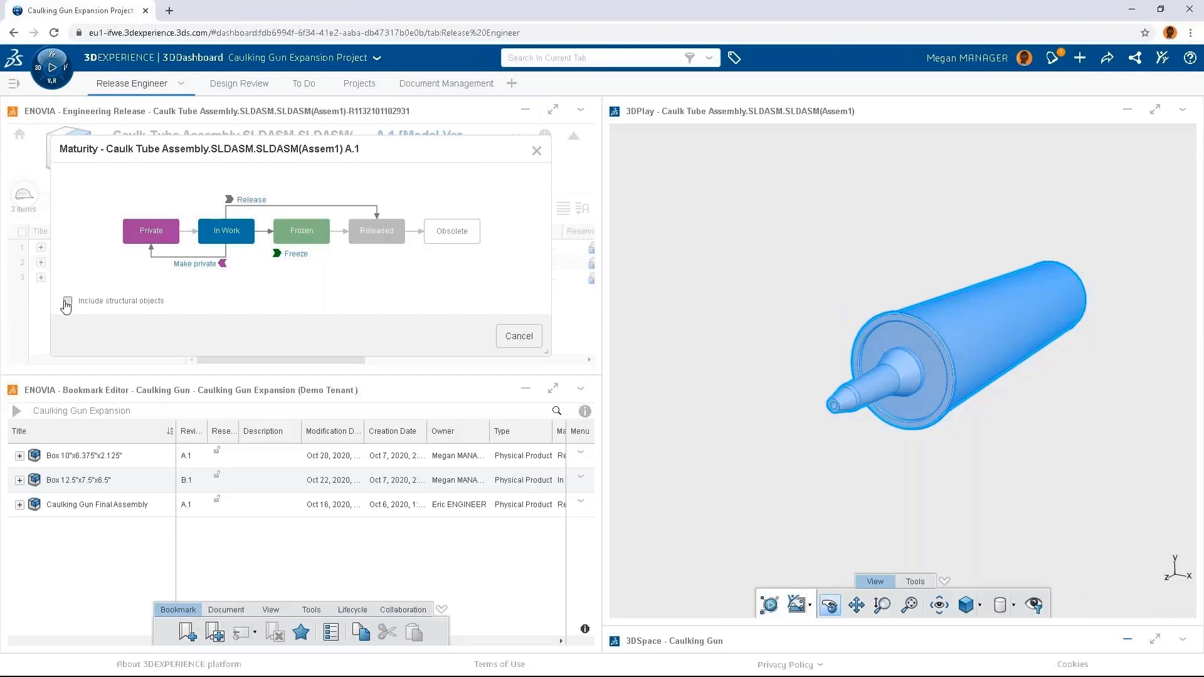
pyautogui.click(246, 201)
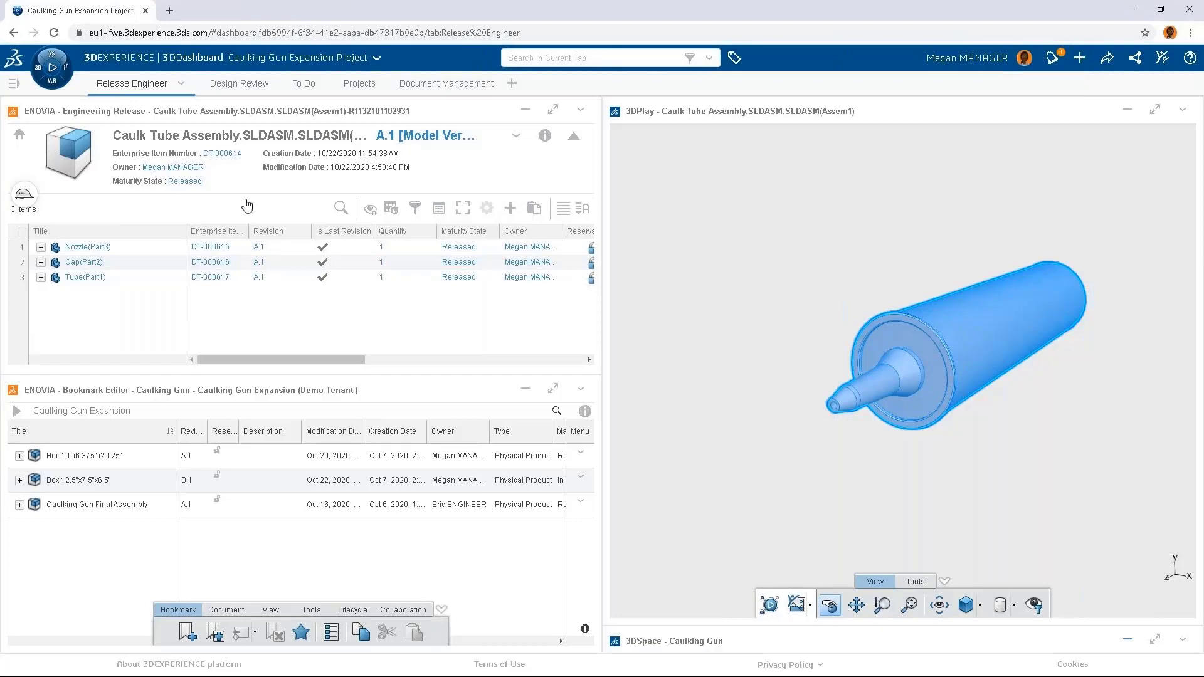
# Maximize Engineering Release and create a new engineering item from its start page
pyautogui.click(554, 113)
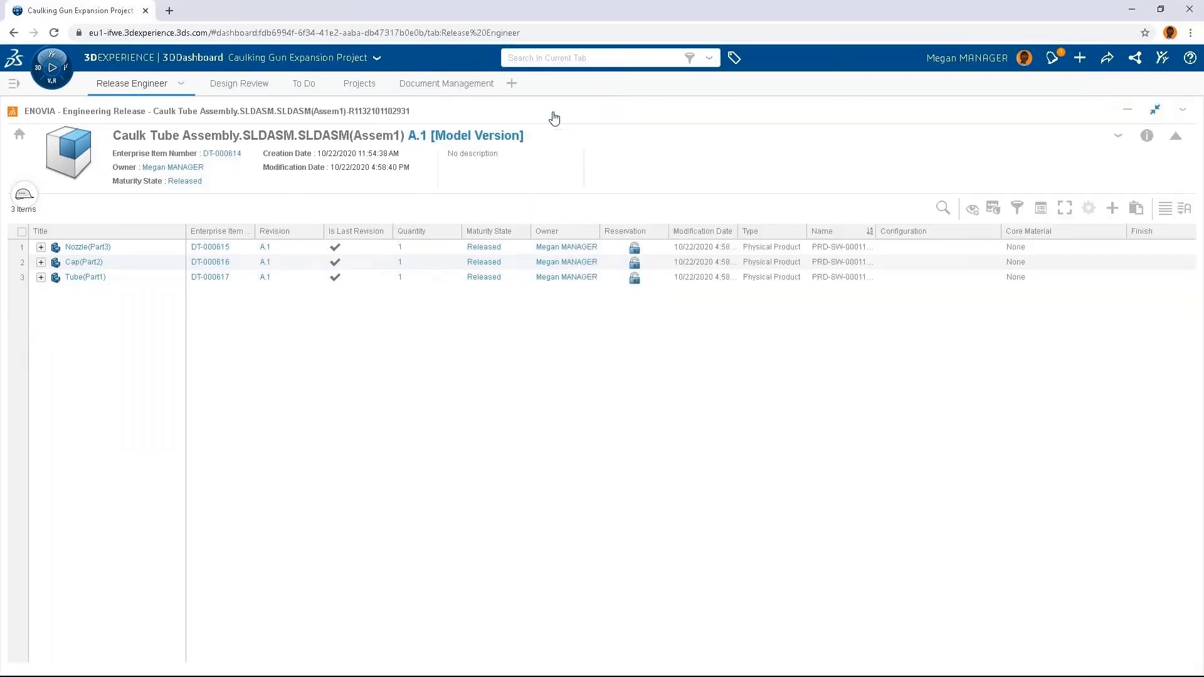
pyautogui.click(19, 135)
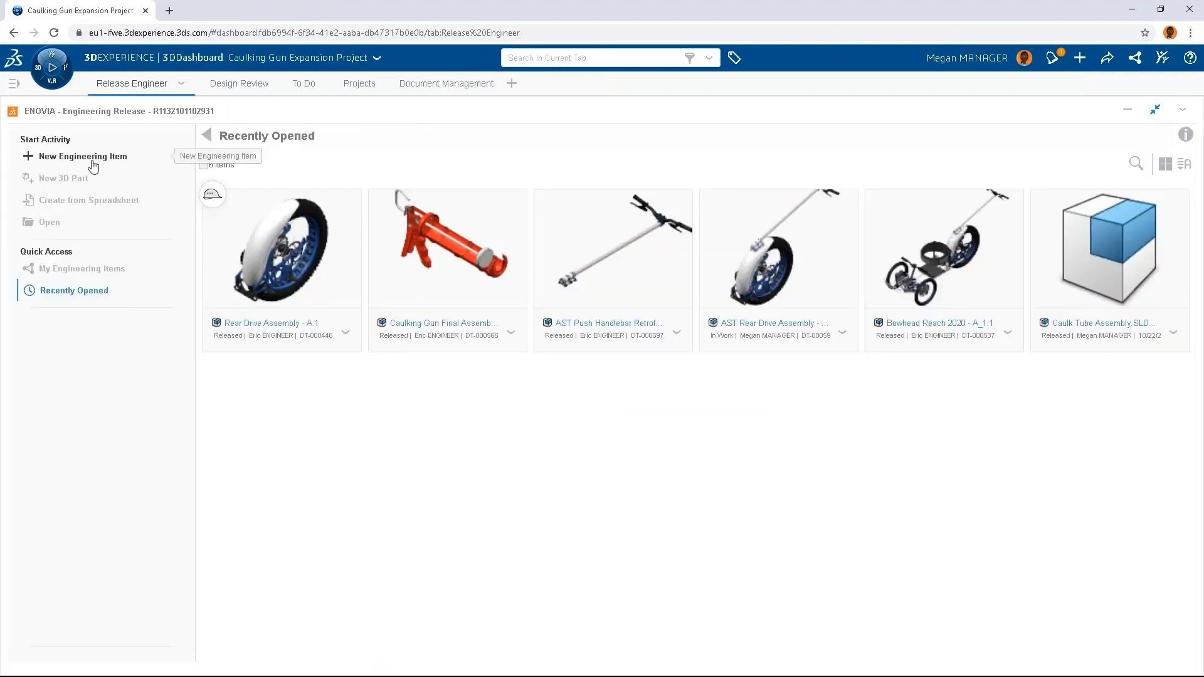
pyautogui.click(91, 157)
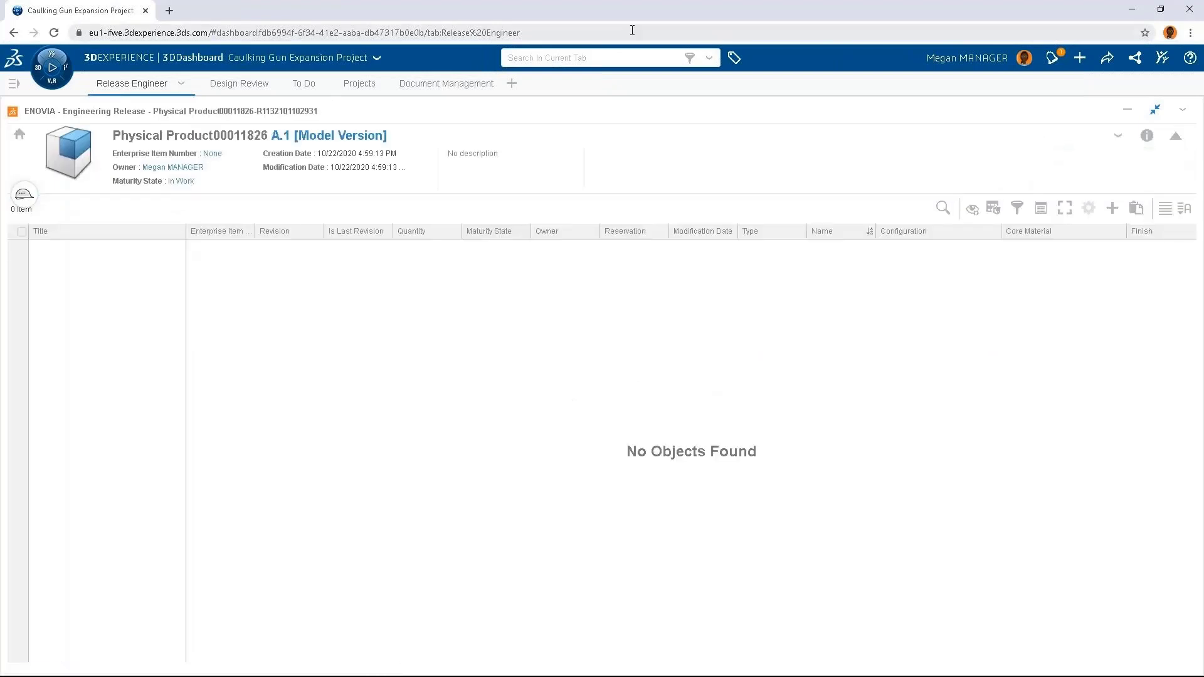
# Set the new engineering item's title to "Gun with Tubes Package", save the change and close its properties
pyautogui.click(1147, 137)
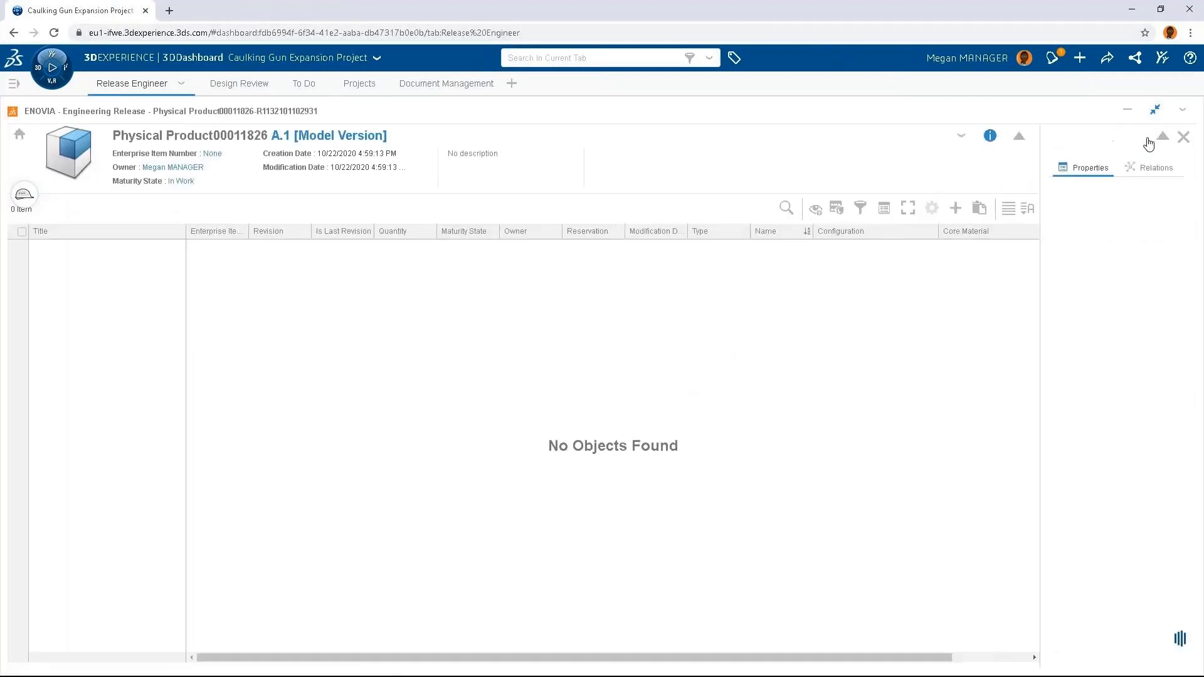
pyautogui.click(1179, 213)
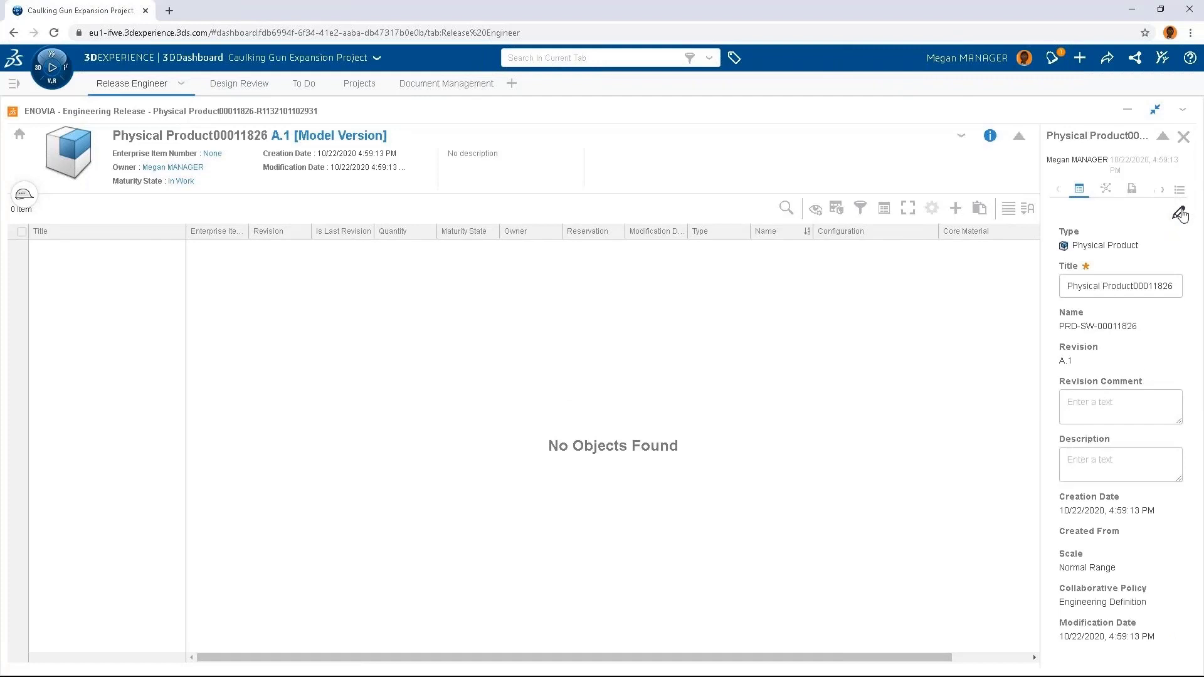
pyautogui.moveTo(1066, 286); pyautogui.dragTo(1179, 280)
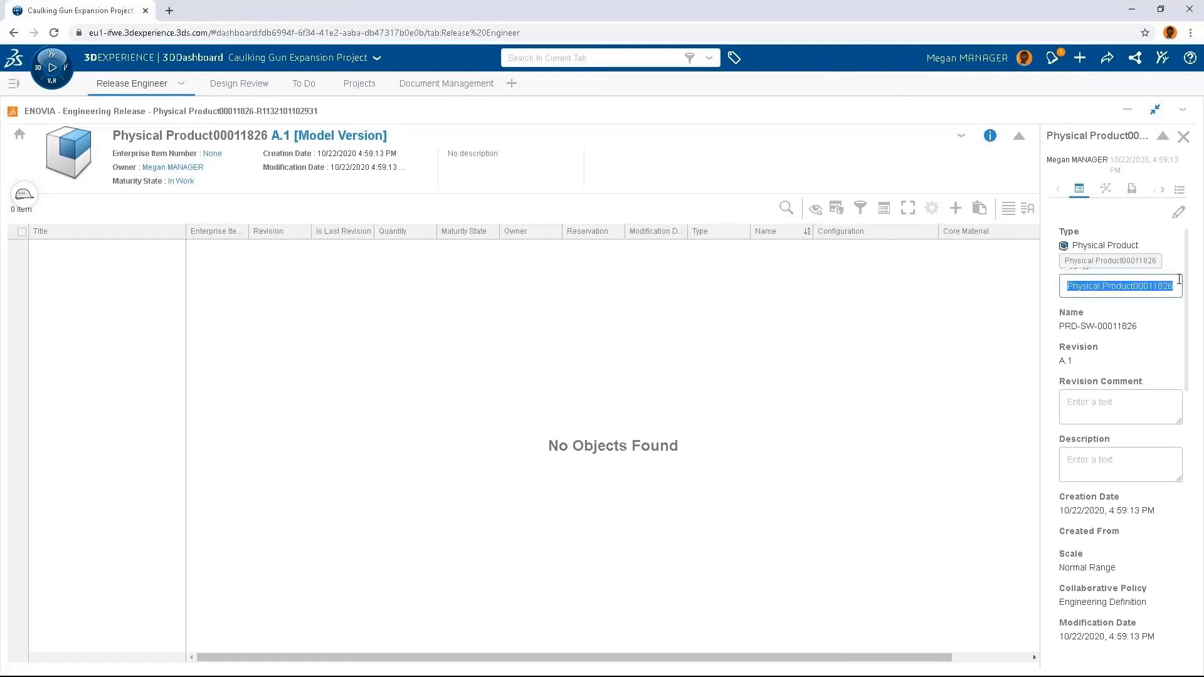
pyautogui.write('Gun w')
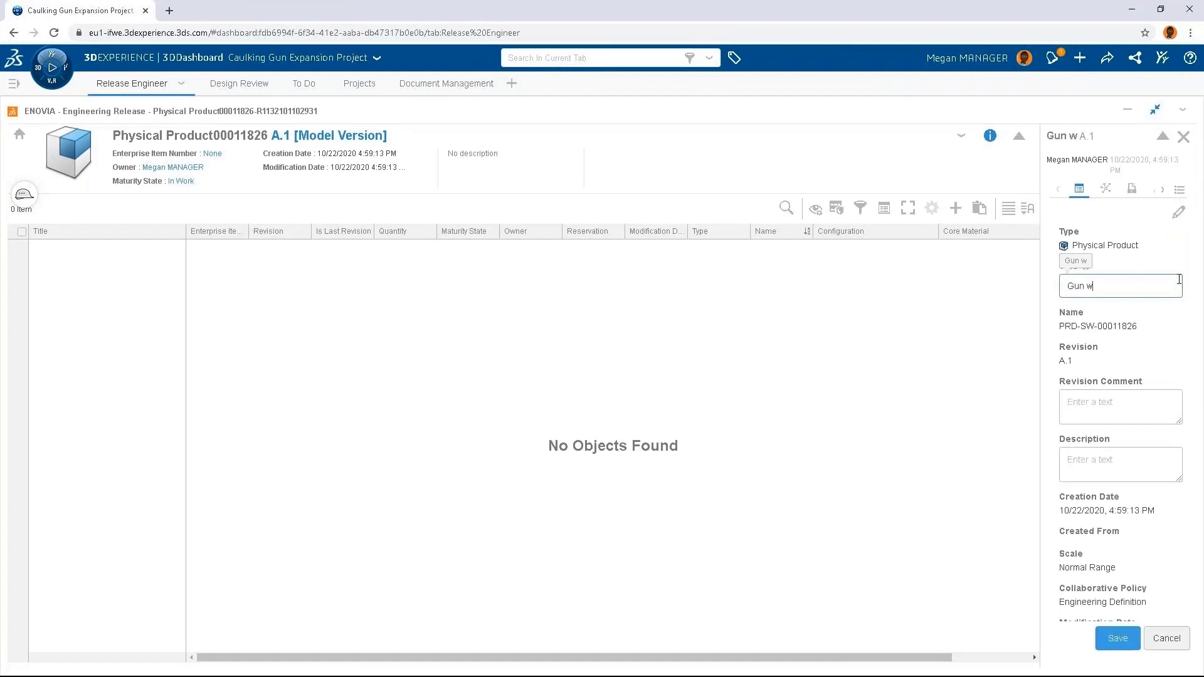
pyautogui.write('ith Tubes Package')
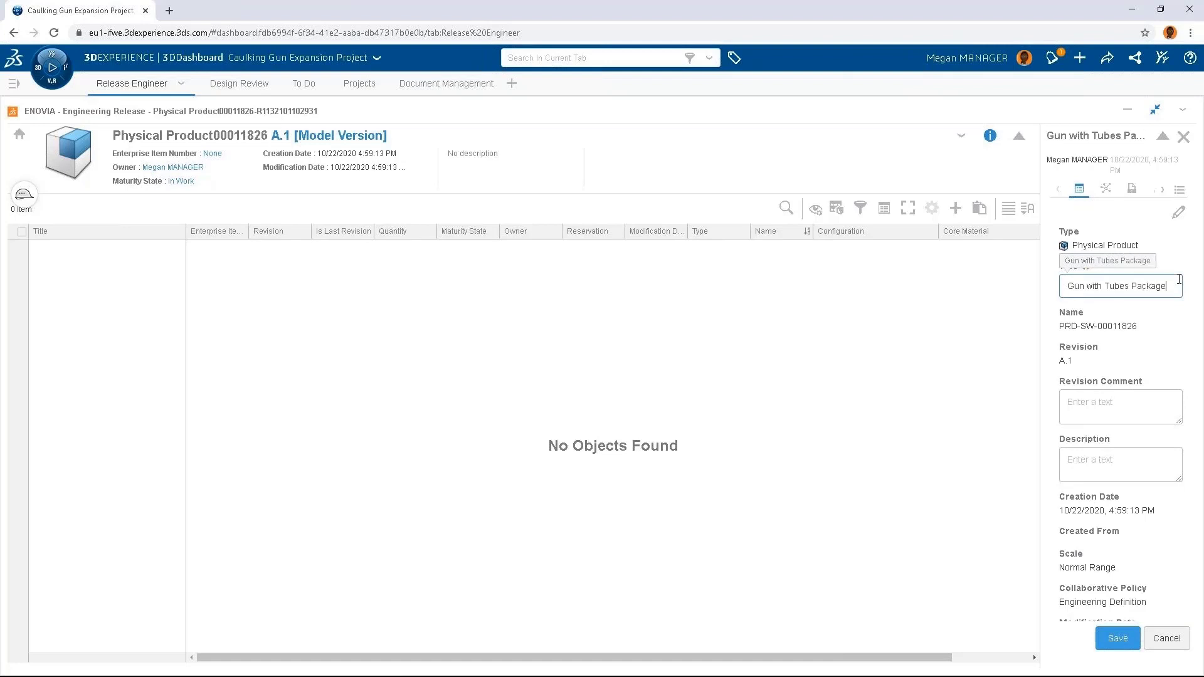
pyautogui.scroll(-1, 1146, 339)
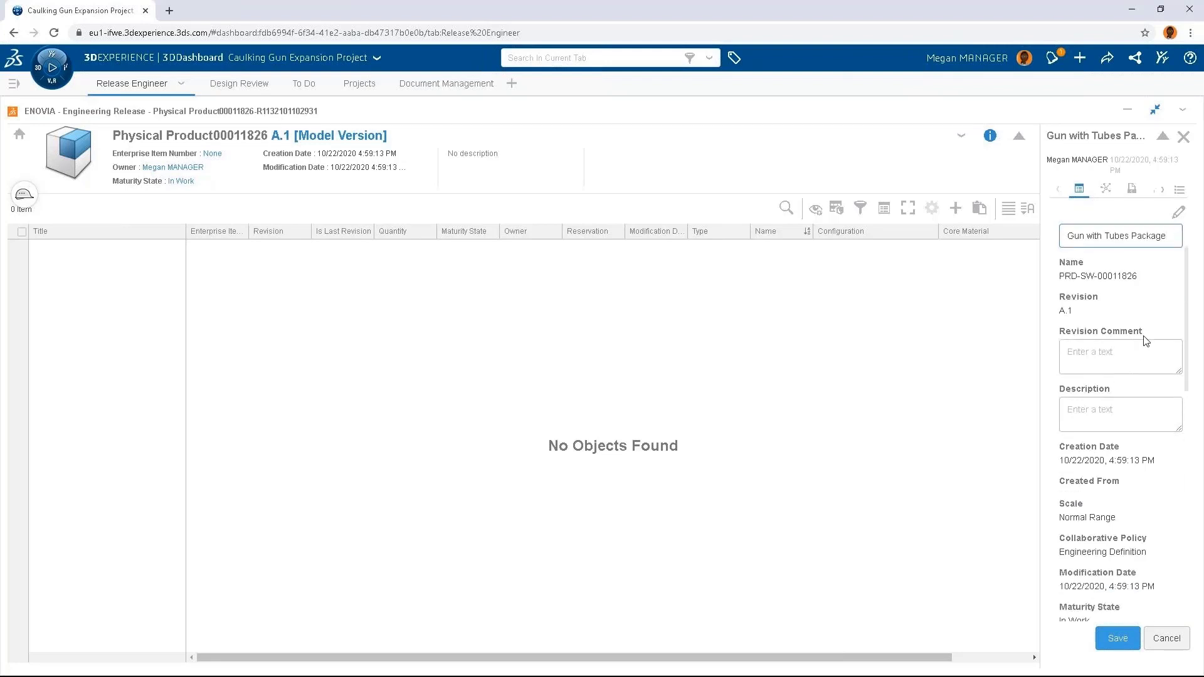
pyautogui.click(1116, 637)
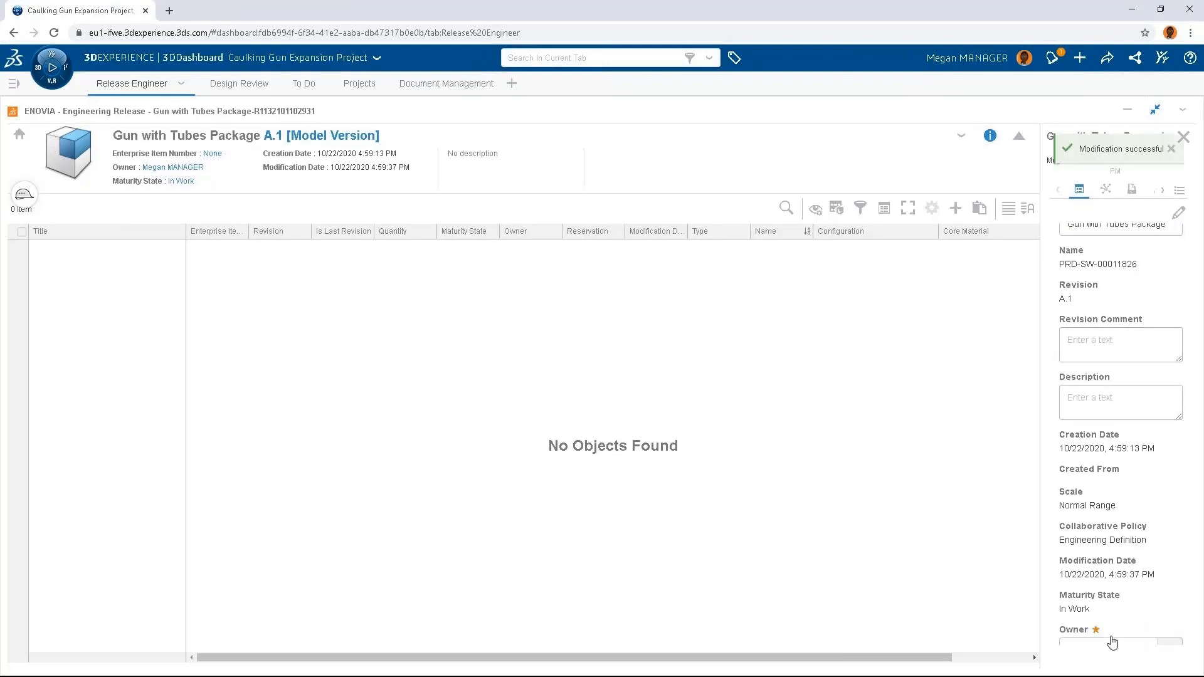
pyautogui.click(1188, 138)
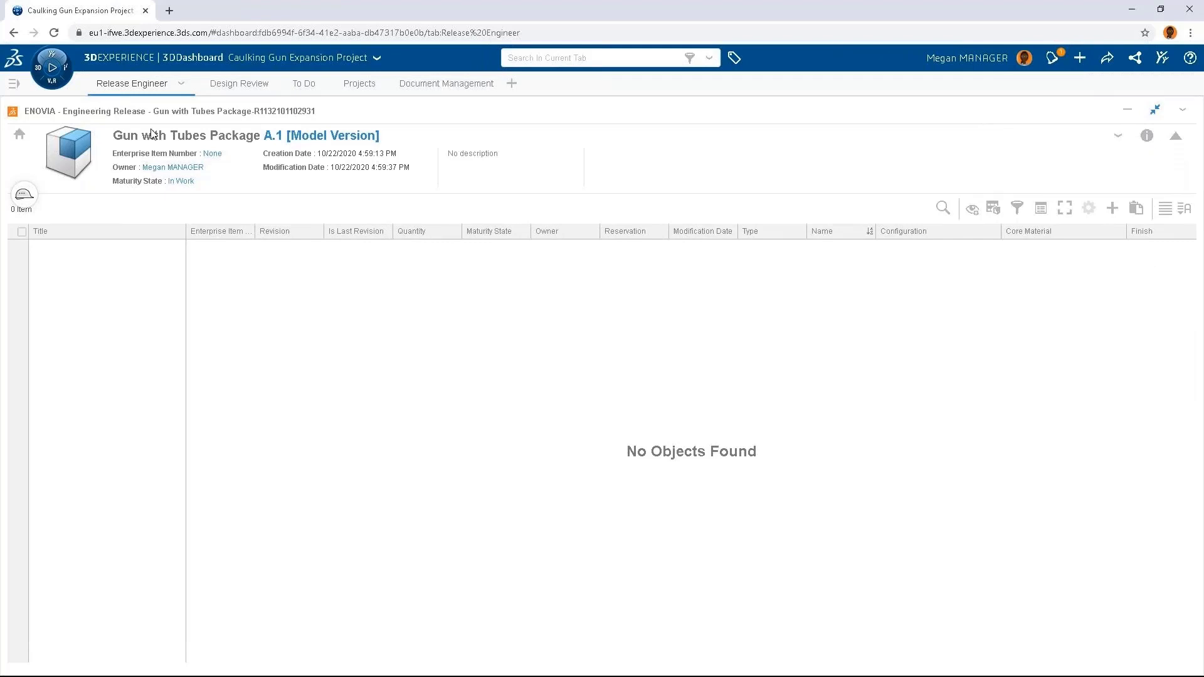
# Assign an enterprise item number to the Gun with Tubes Package and restore Engineering Release to its normal size
pyautogui.click(213, 155)
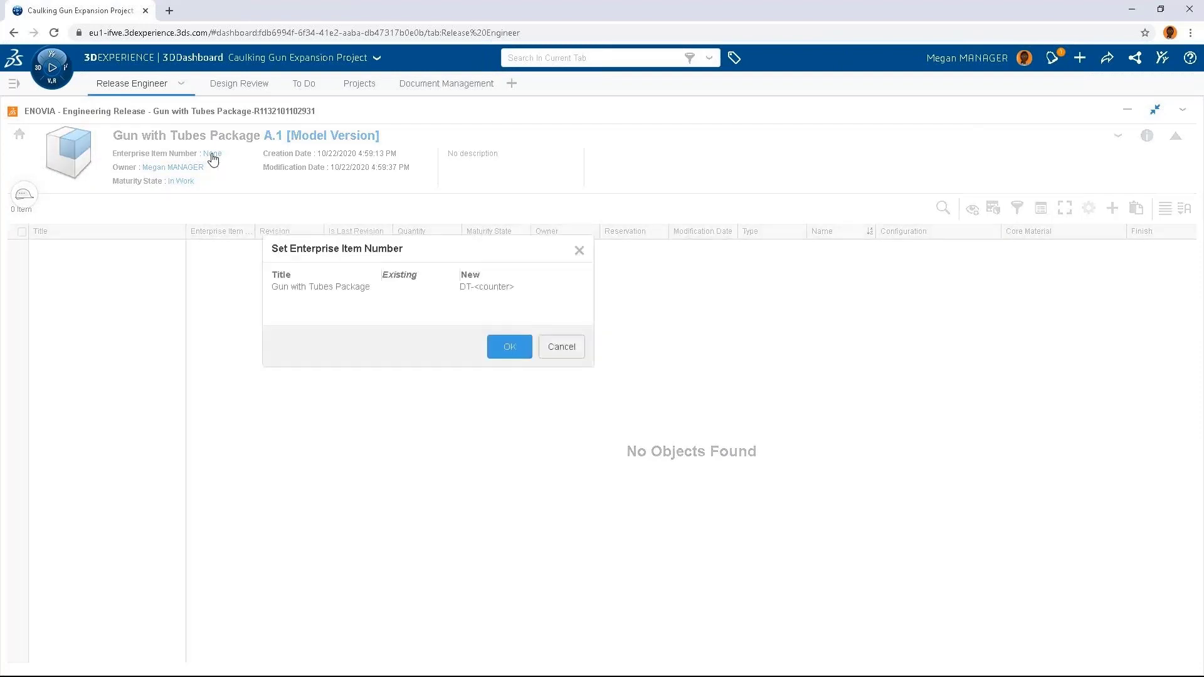
pyautogui.click(506, 349)
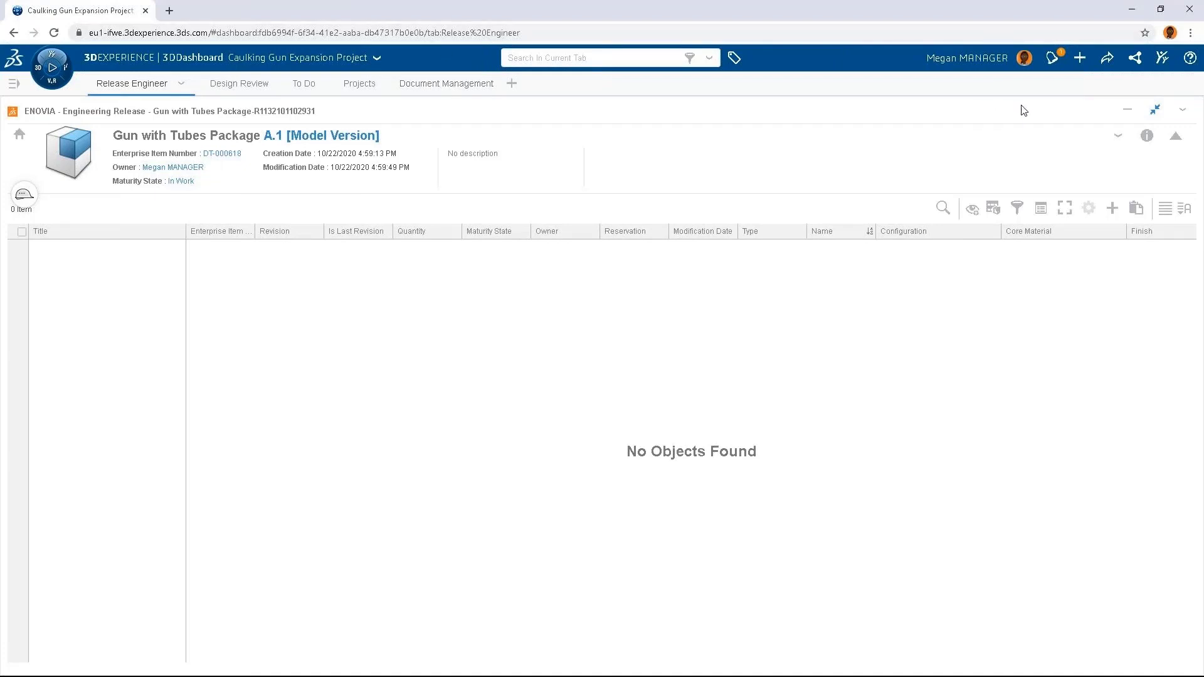
pyautogui.click(1151, 116)
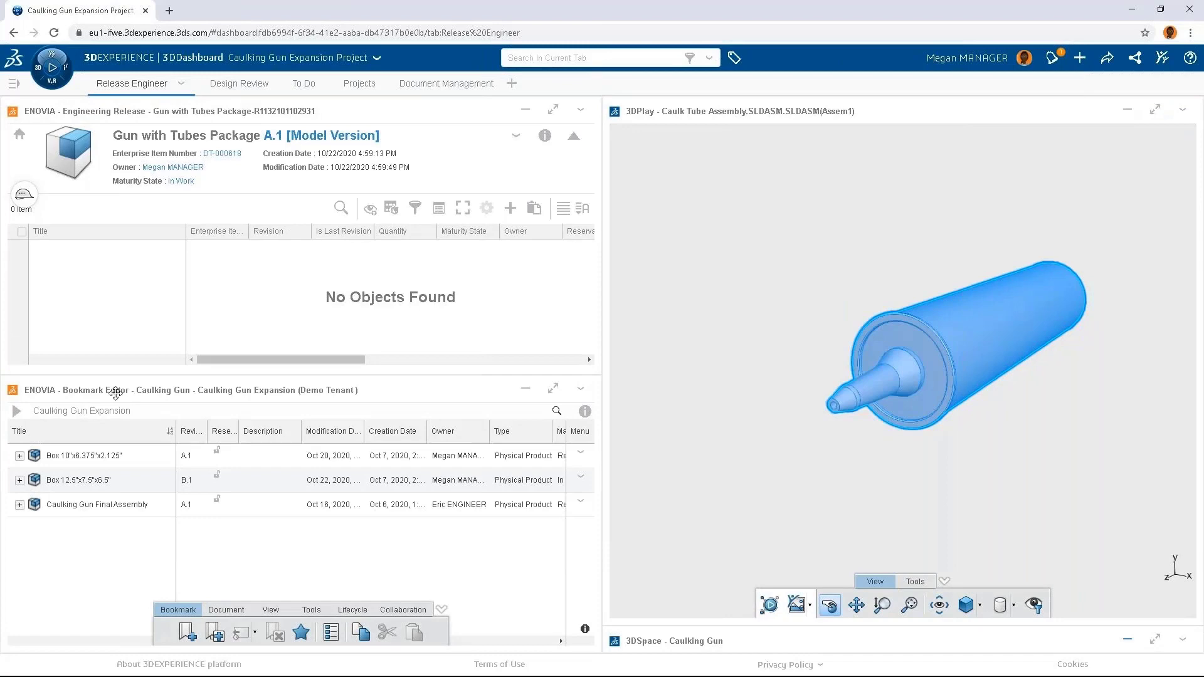
# Insert the Caulking Gun Final Assembly, the Caulk Tube Assembly and the Box 12.5"x7.5"x6.5" into the package, and refresh the maximized Engineering Release
pyautogui.moveTo(114, 503); pyautogui.dragTo(114, 289)
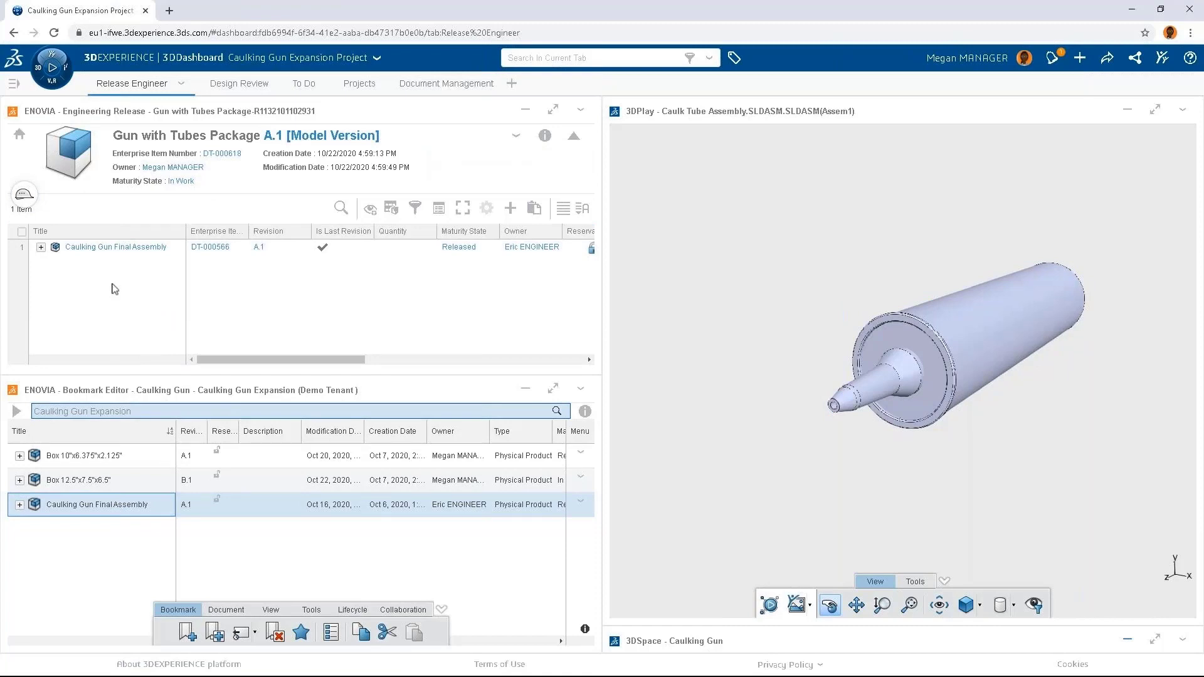
pyautogui.click(360, 85)
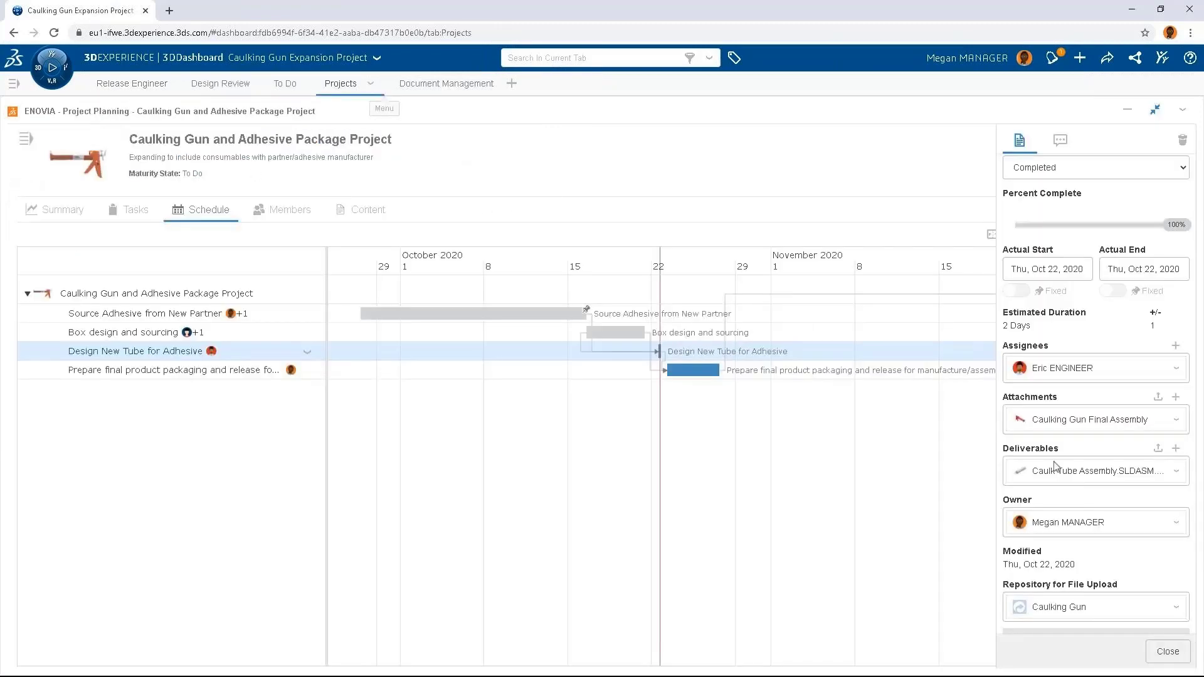
pyautogui.moveTo(1069, 474); pyautogui.dragTo(179, 287)
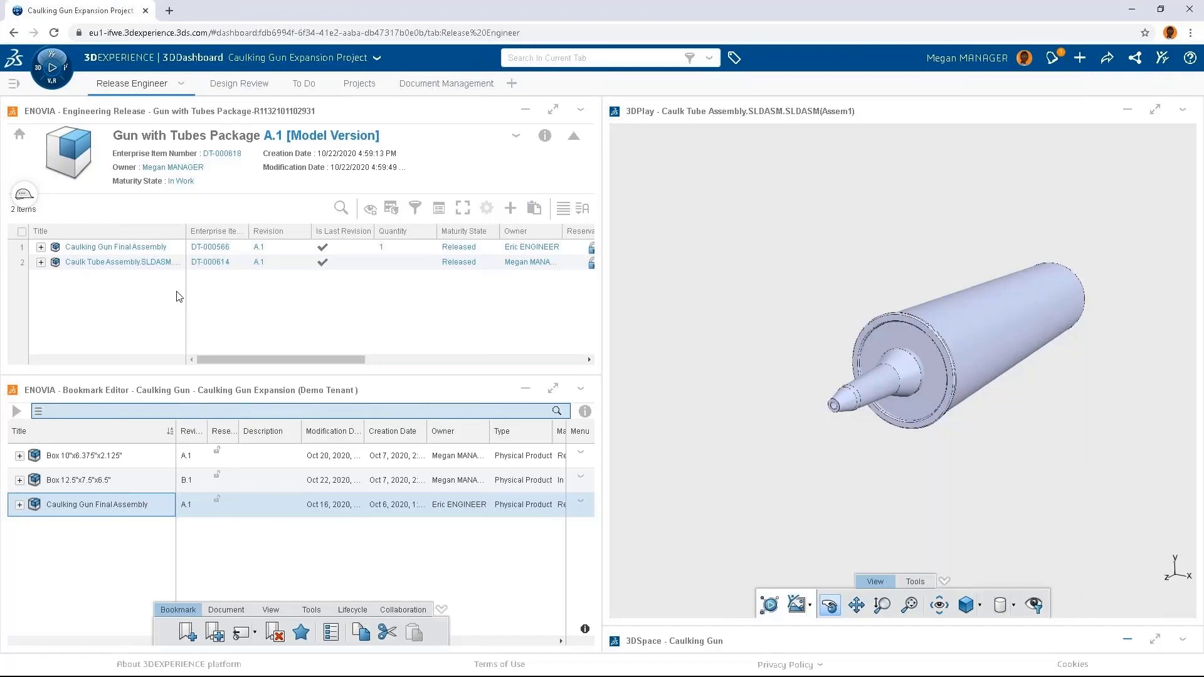
pyautogui.moveTo(114, 479); pyautogui.dragTo(123, 315)
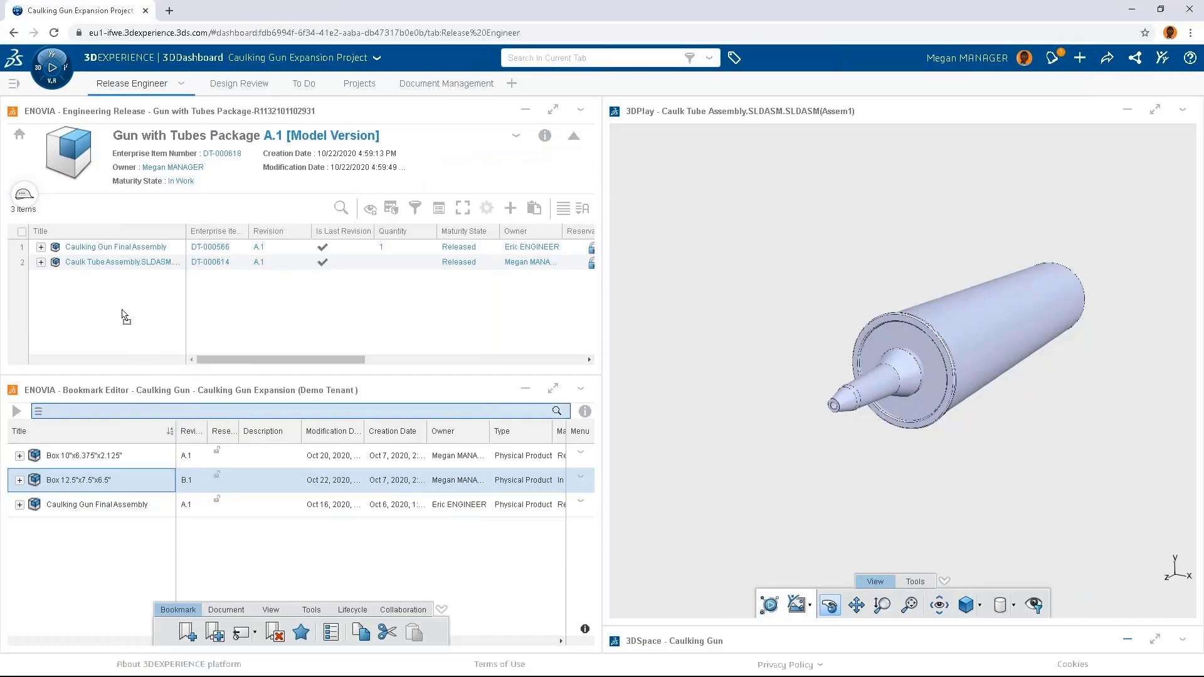
pyautogui.click(553, 109)
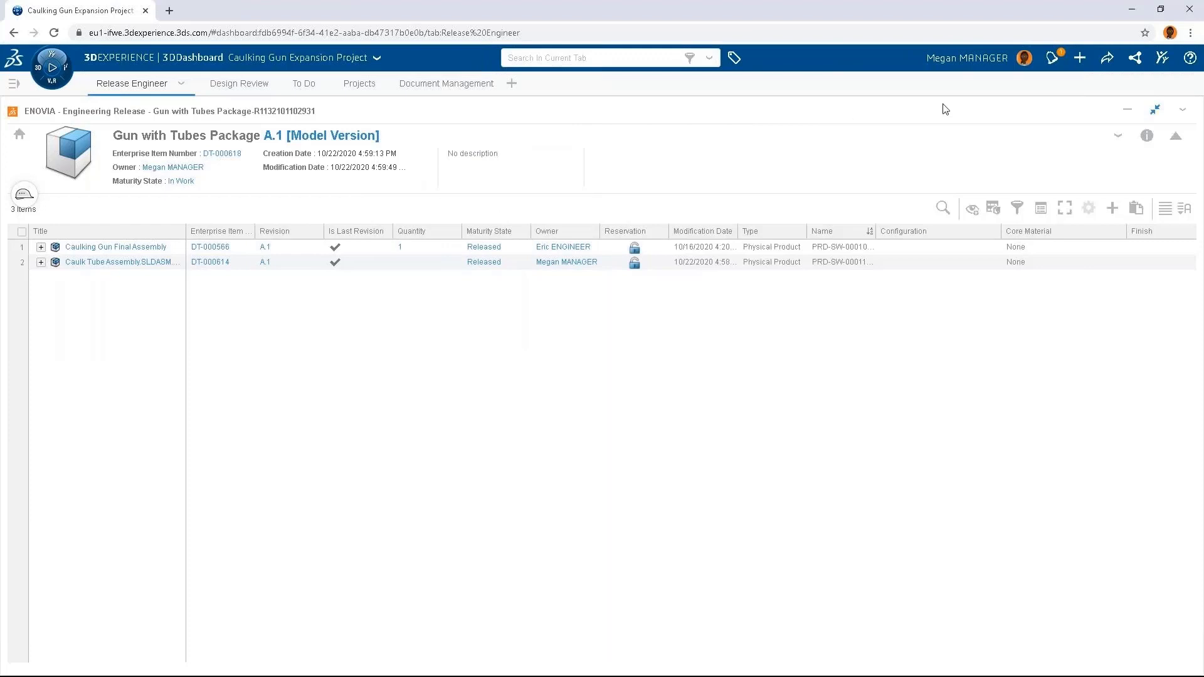
pyautogui.click(1182, 110)
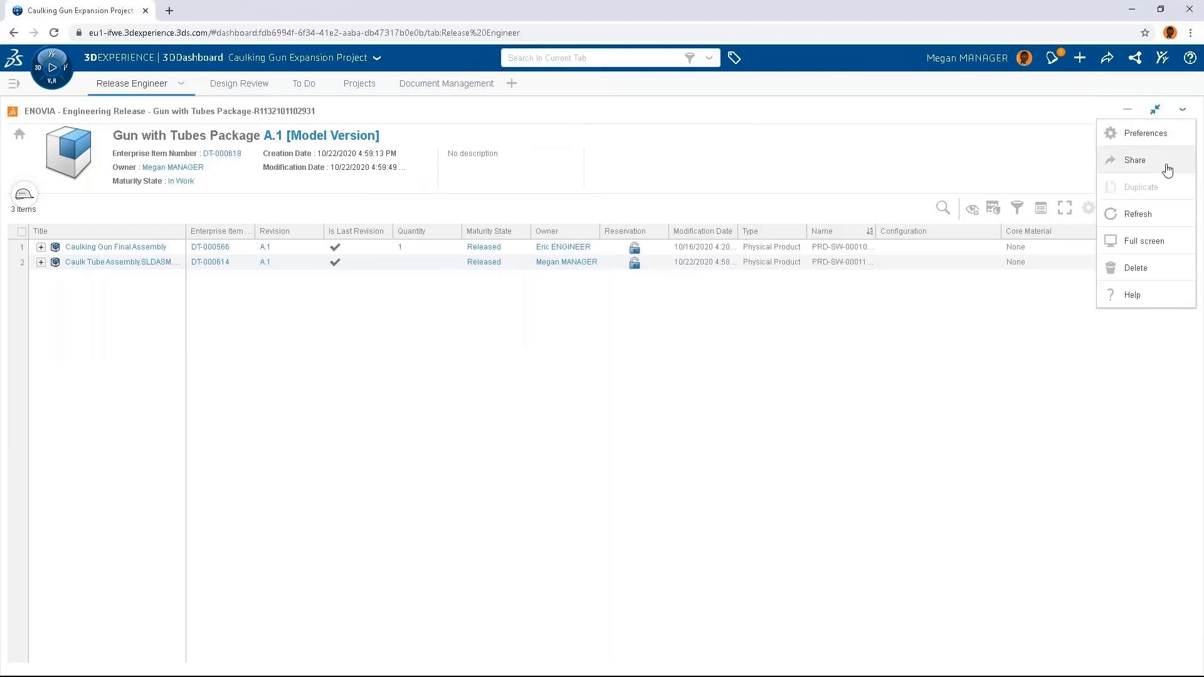
pyautogui.click(1157, 216)
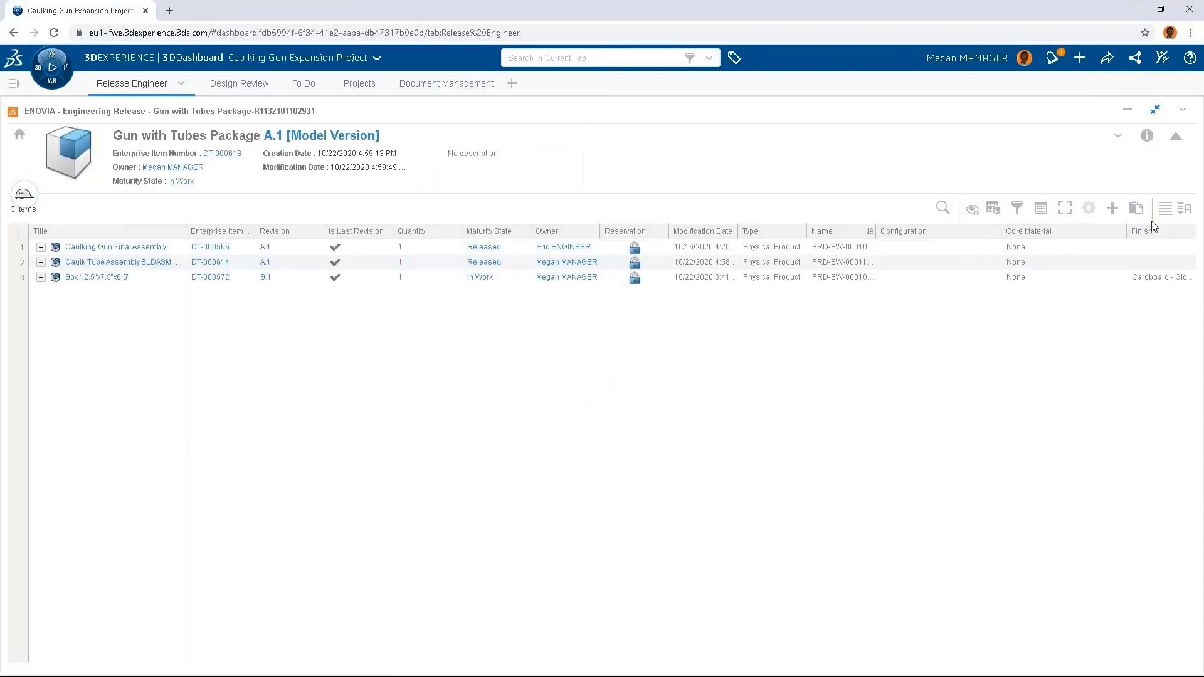
# Set the total quantity of the Caulk Tube Assembly in the package to 3
pyautogui.doubleClick(399, 264)
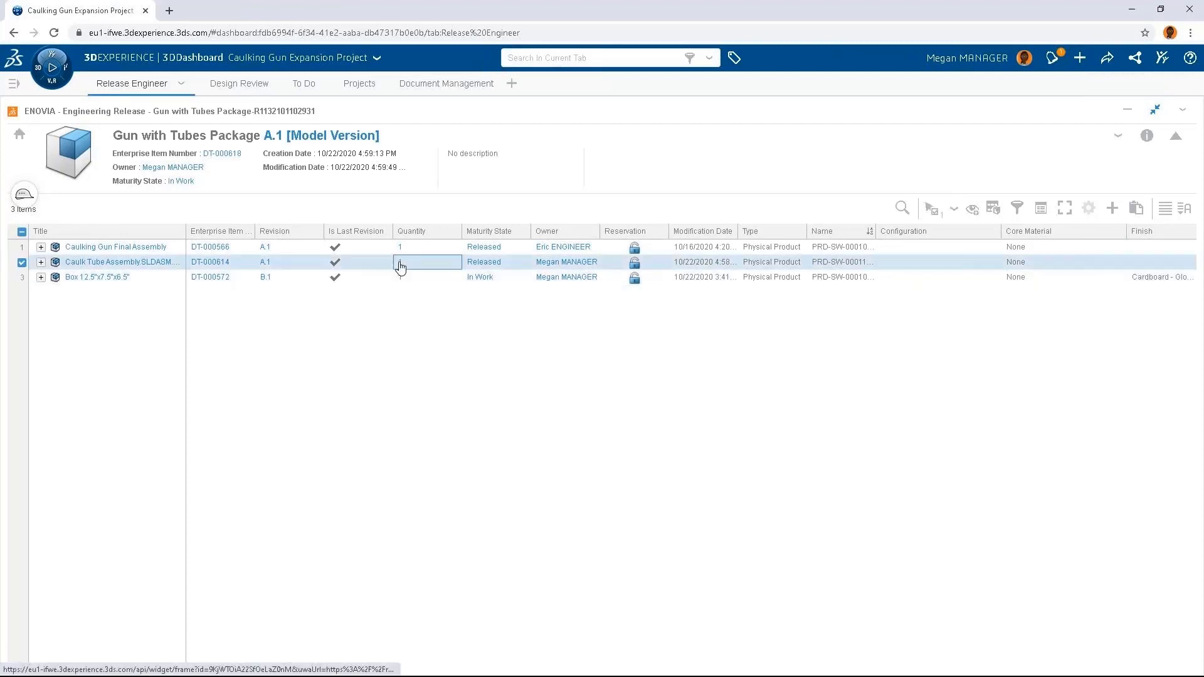
pyautogui.click(552, 290)
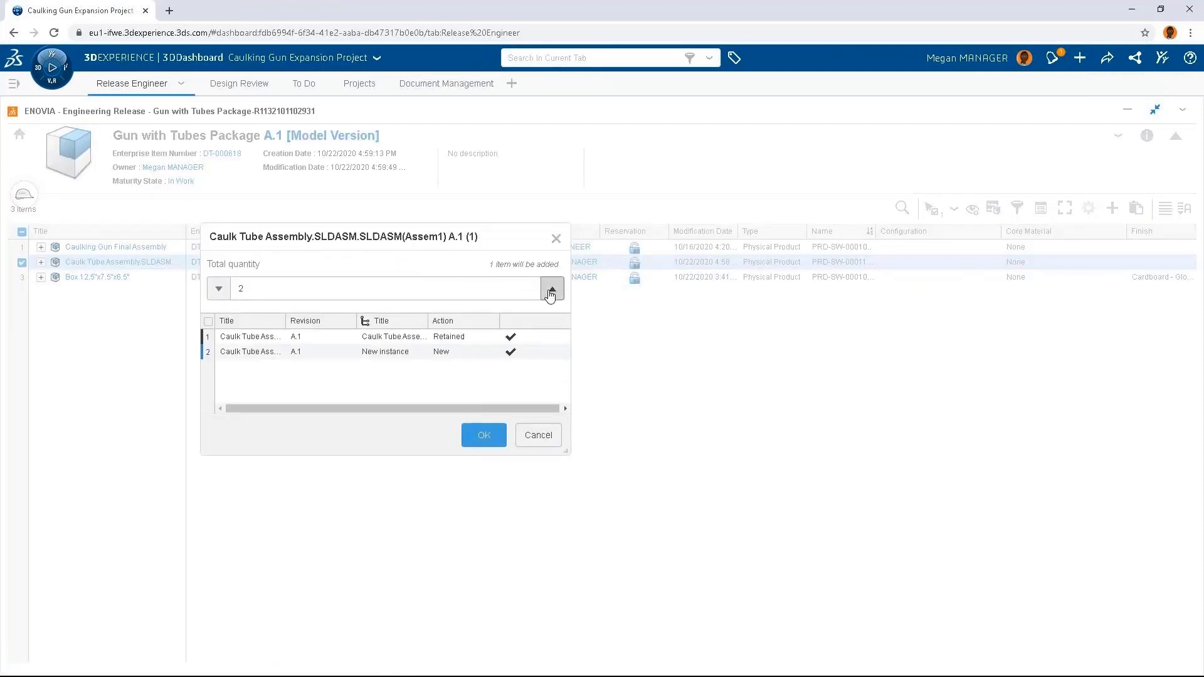
pyautogui.click(552, 289)
pyautogui.click(480, 439)
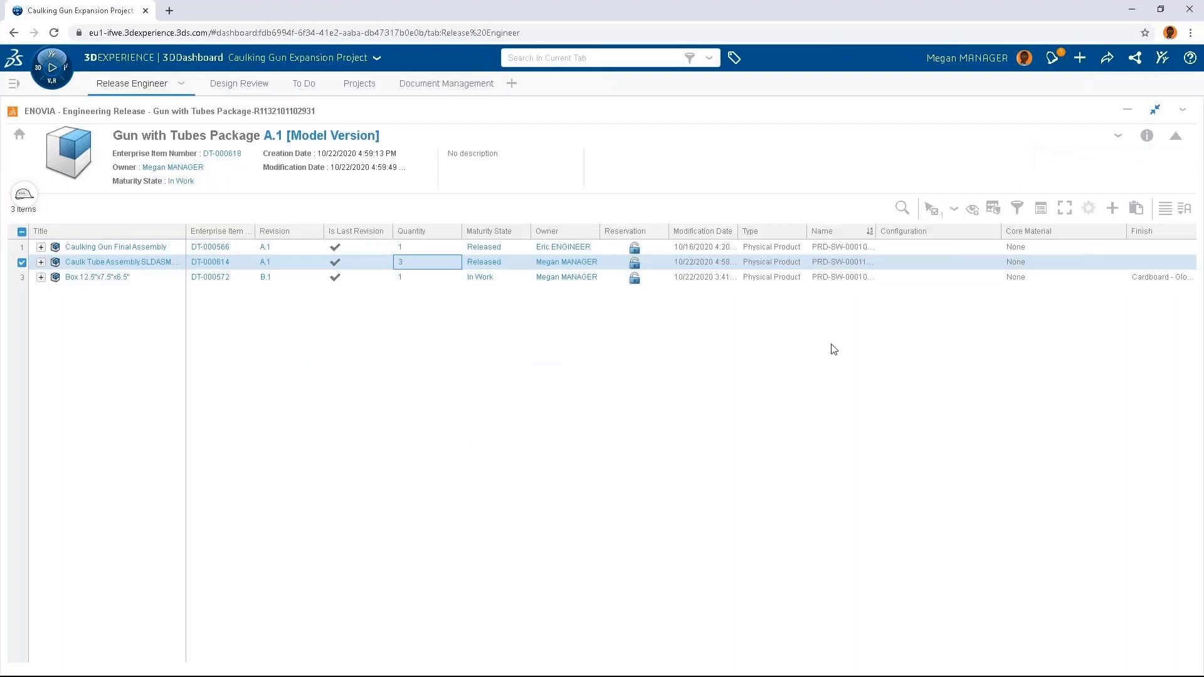
# Add a new volume of material to the package using Caulking Material, with a quantity of 1.2 L
pyautogui.click(1112, 214)
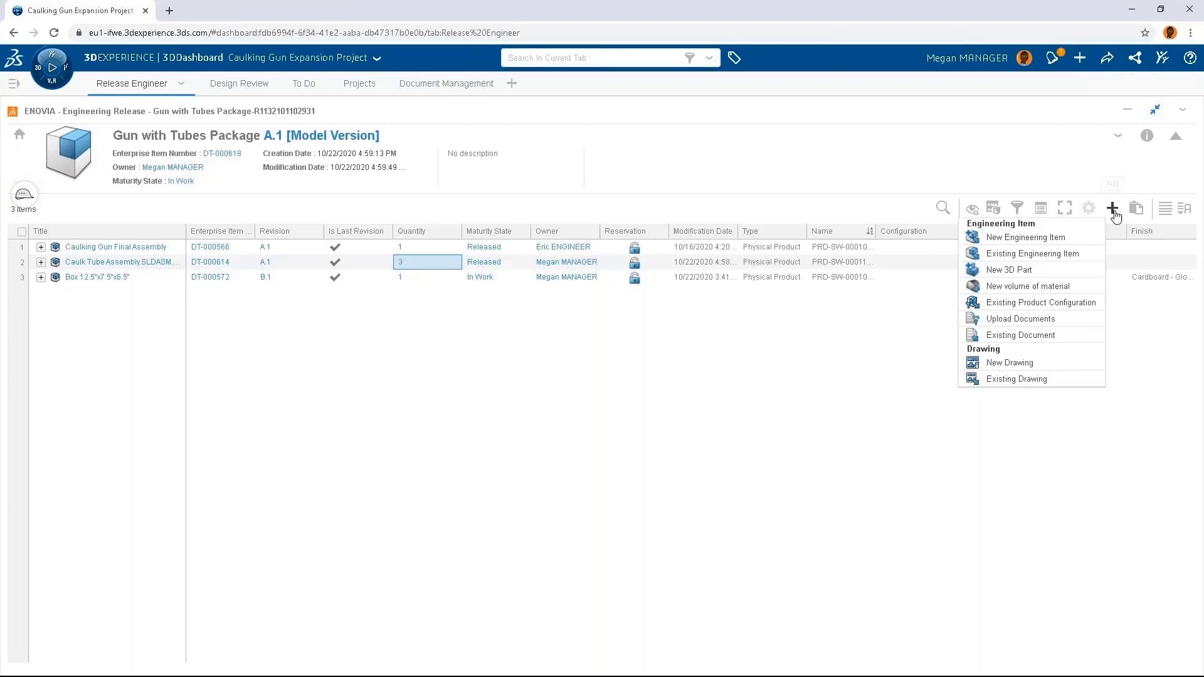
pyautogui.click(1003, 287)
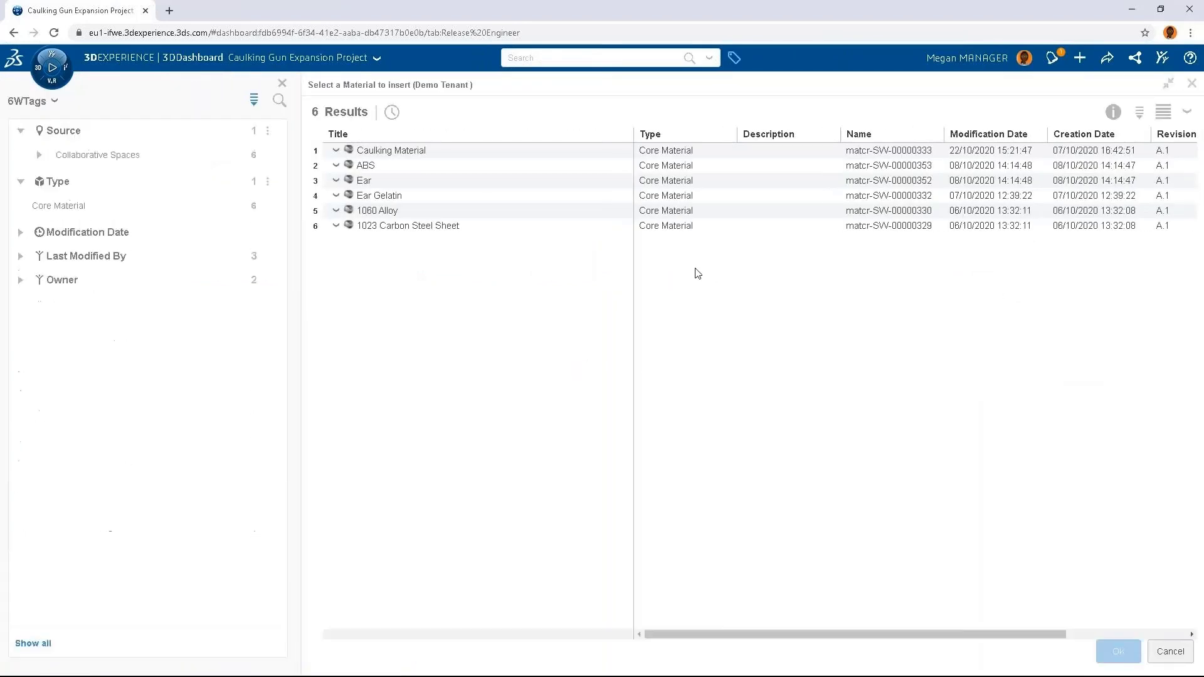
pyautogui.click(317, 151)
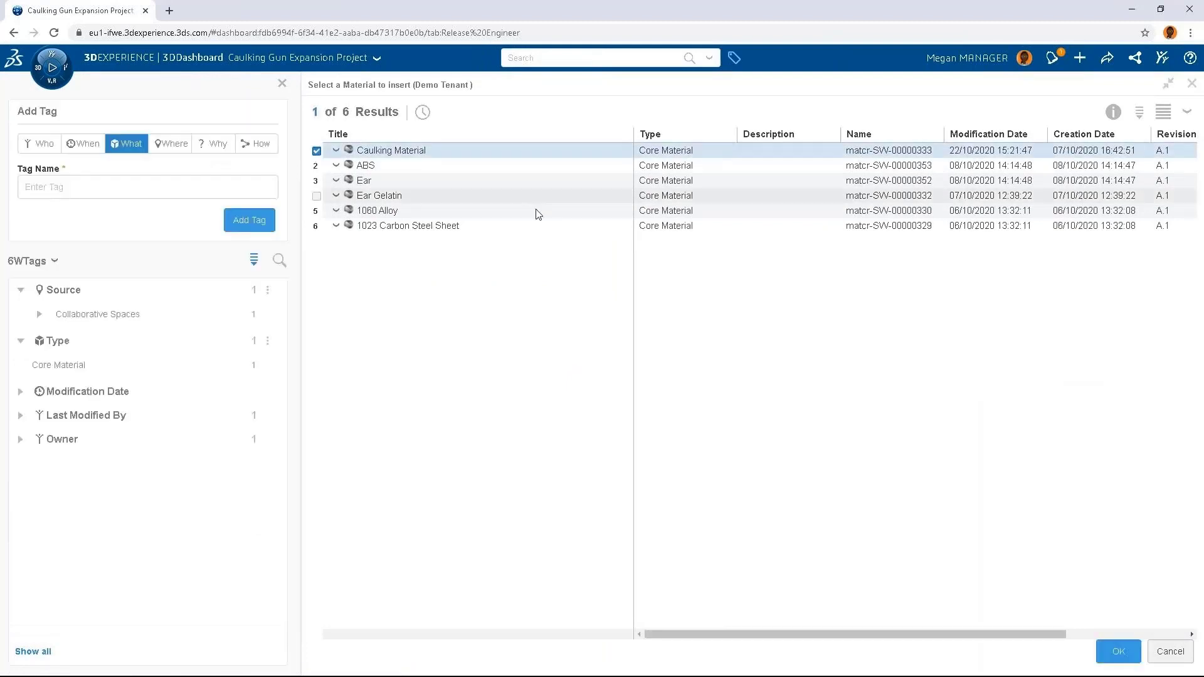
pyautogui.click(1108, 658)
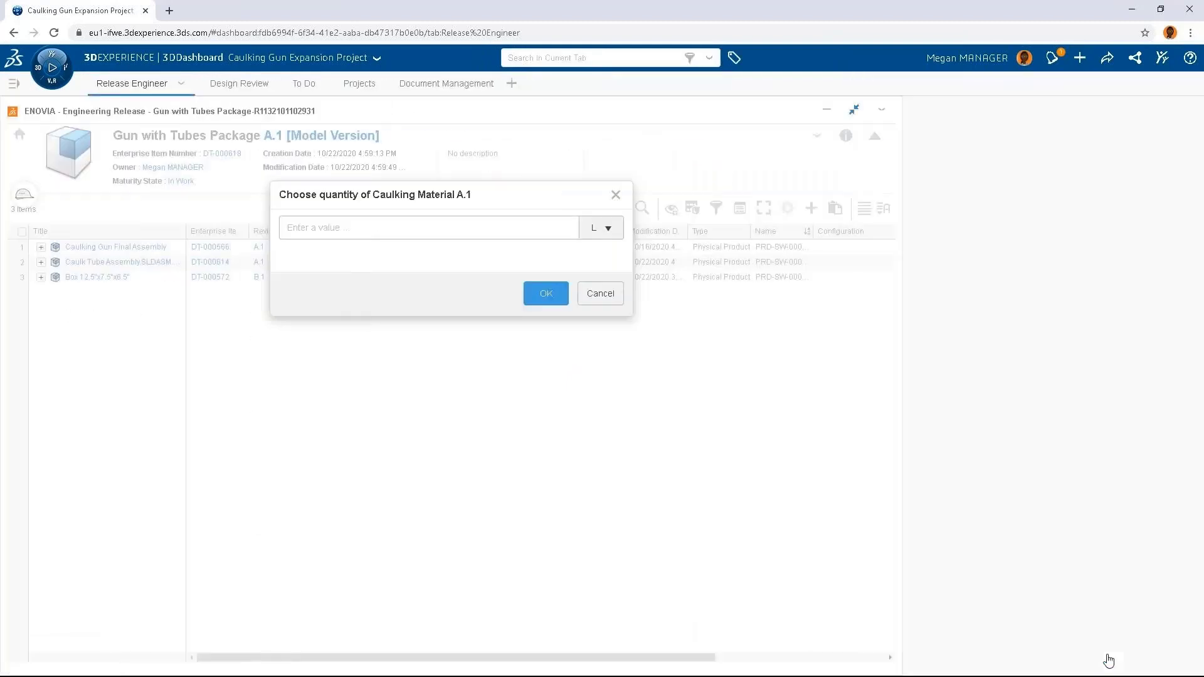
pyautogui.click(505, 225)
pyautogui.write('1.8')
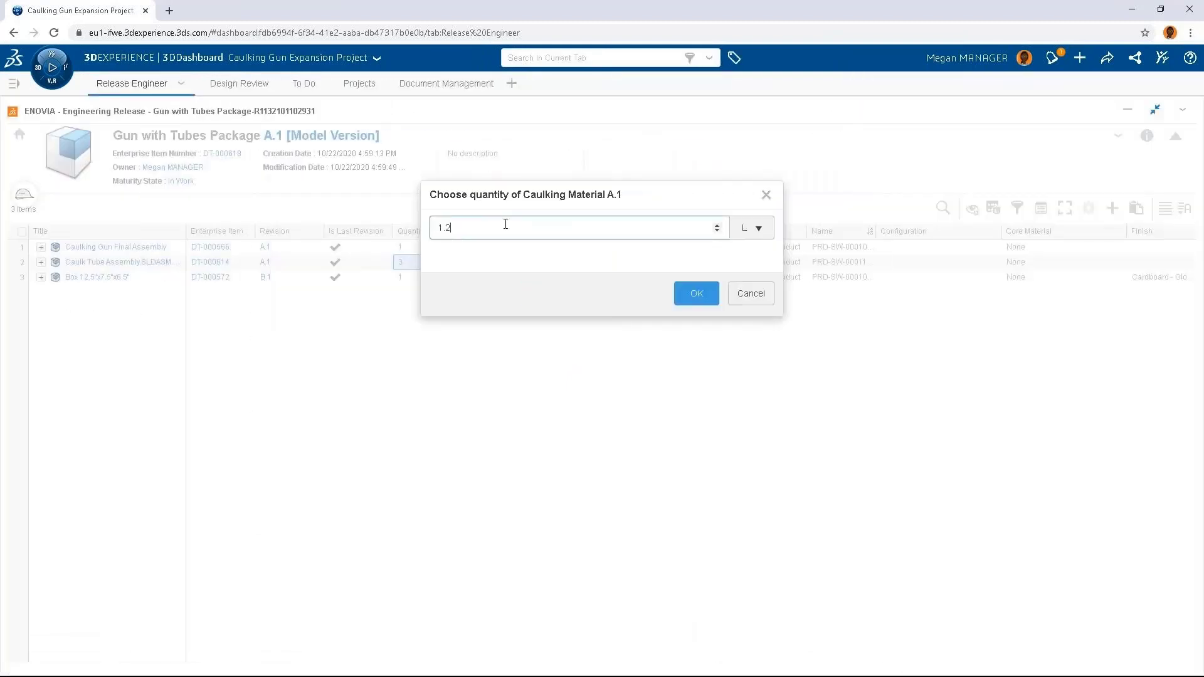
pyautogui.click(690, 290)
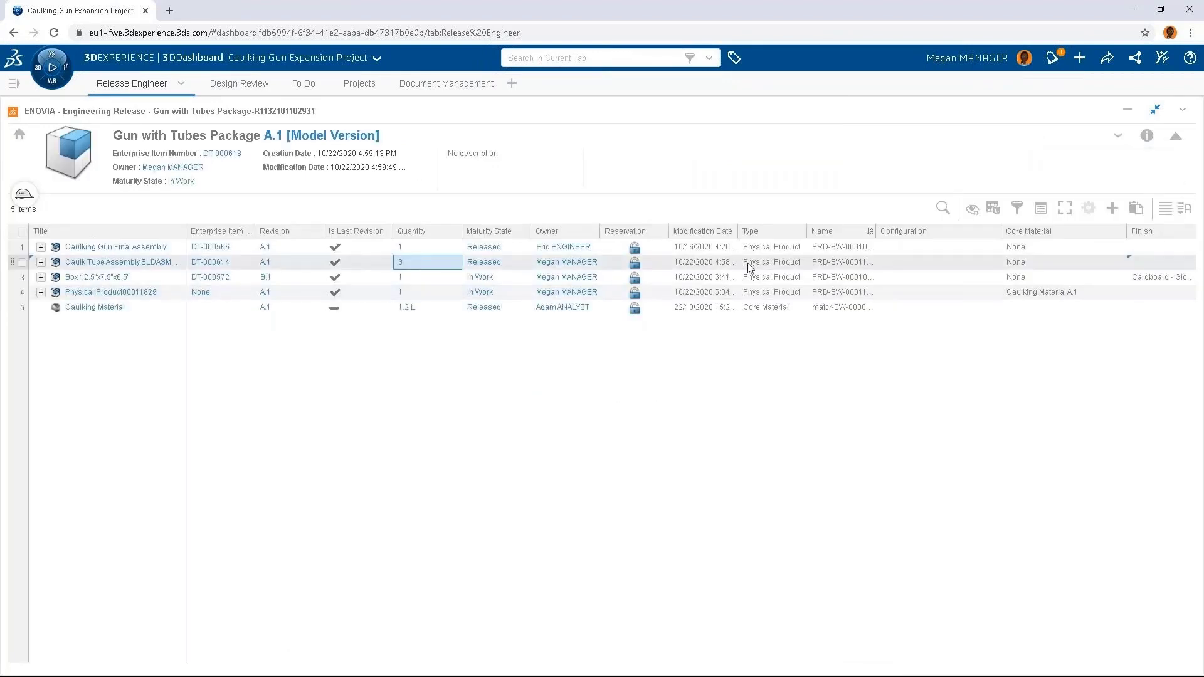
# Attach the existing document "adhesives r us MSDS.pdf" to the Gun with Tubes Package
pyautogui.click(1112, 208)
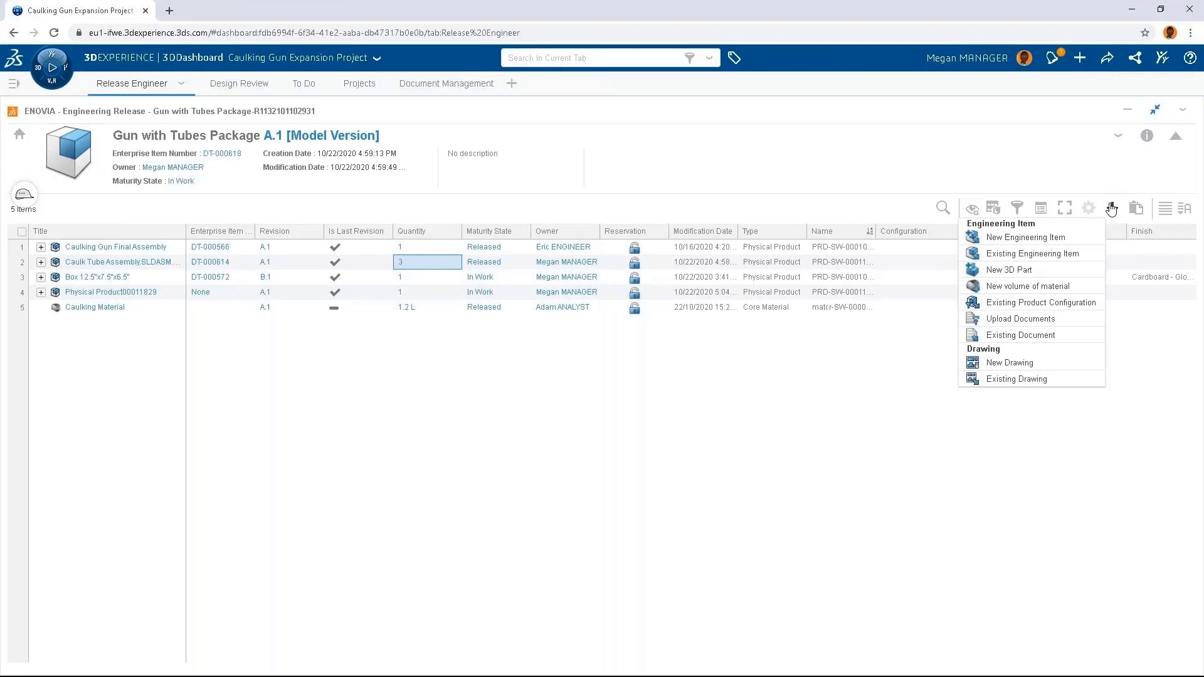
pyautogui.click(1057, 342)
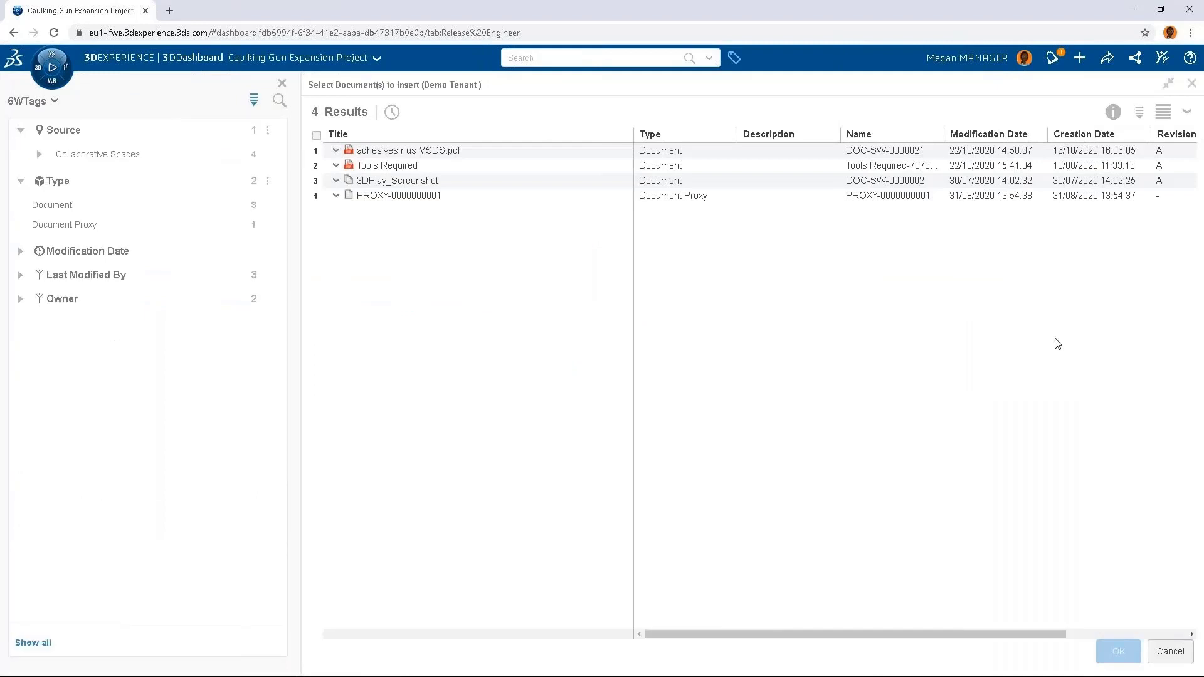
pyautogui.click(316, 151)
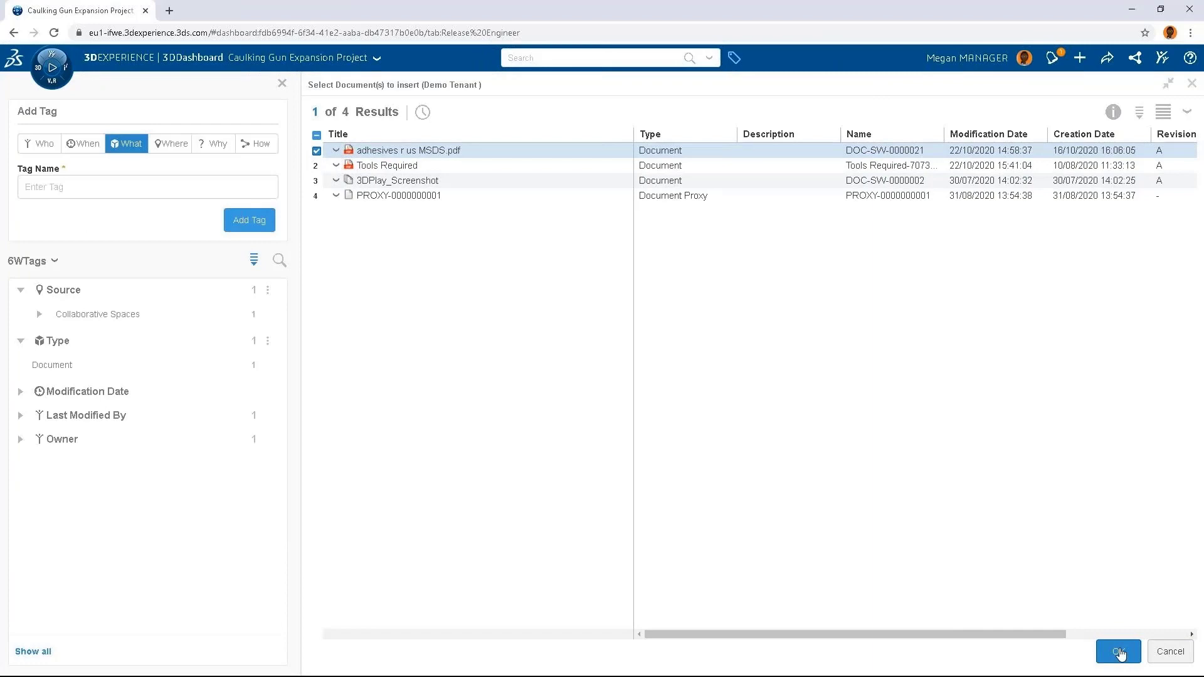
pyautogui.click(1119, 652)
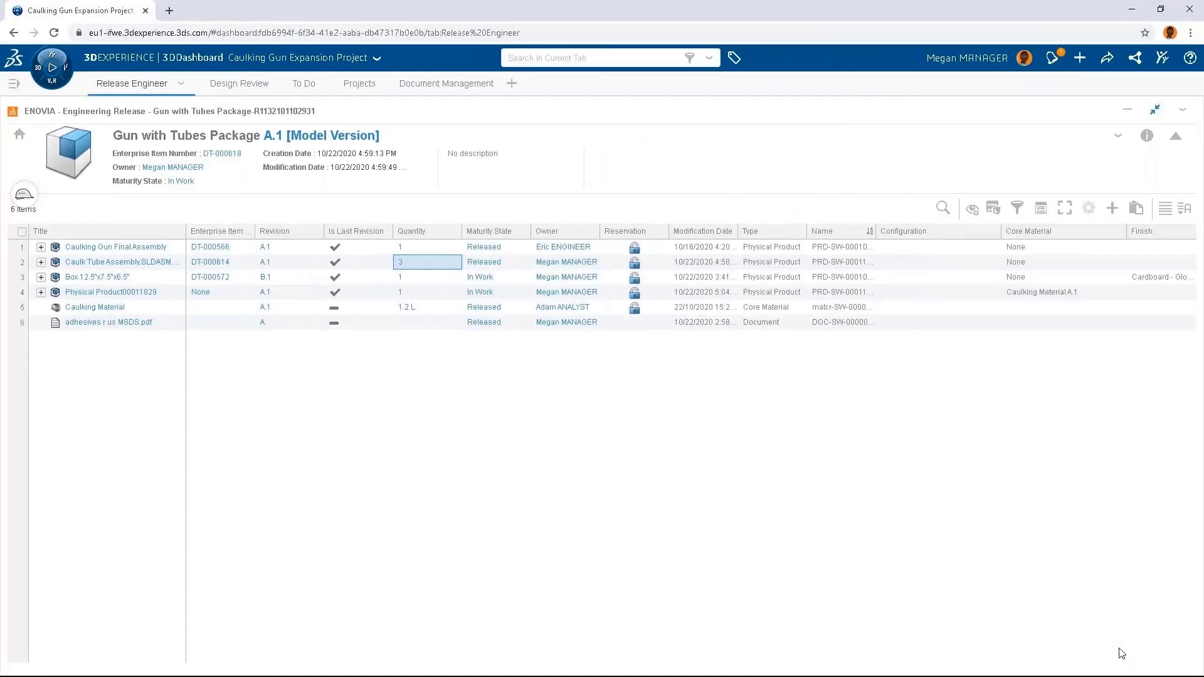
# Size all columns to fit and hide the Modification Date, Owner and Is Last Revision columns in the default view
pyautogui.rightClick(80, 231)
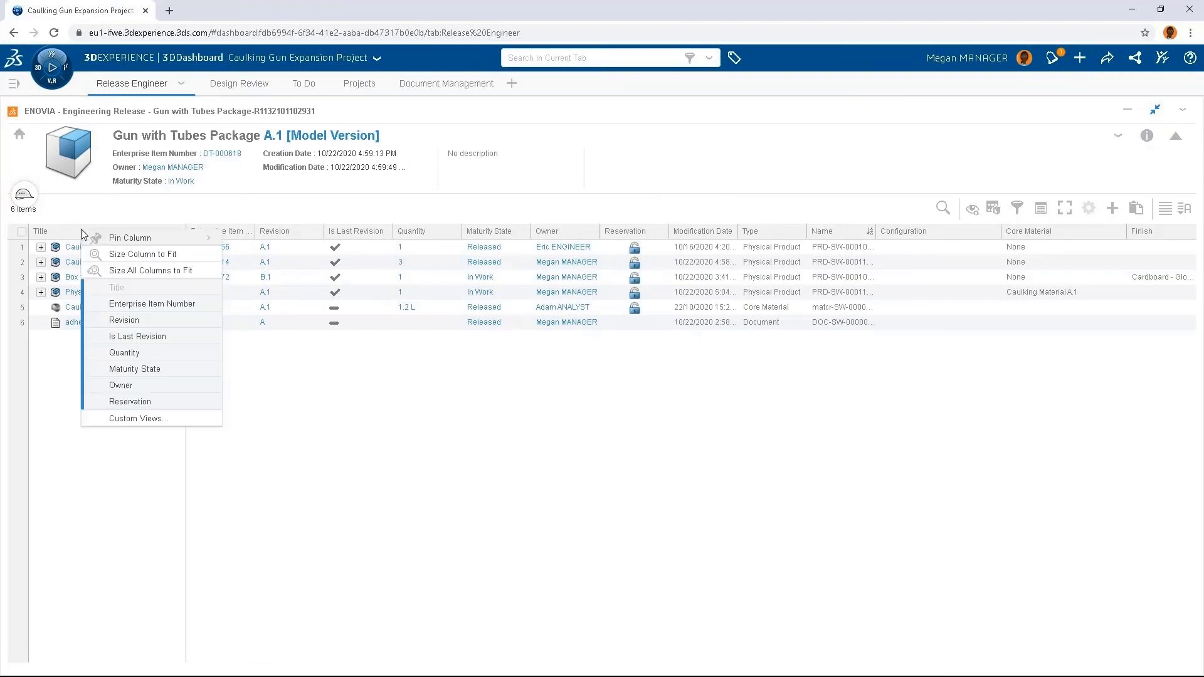
pyautogui.click(137, 271)
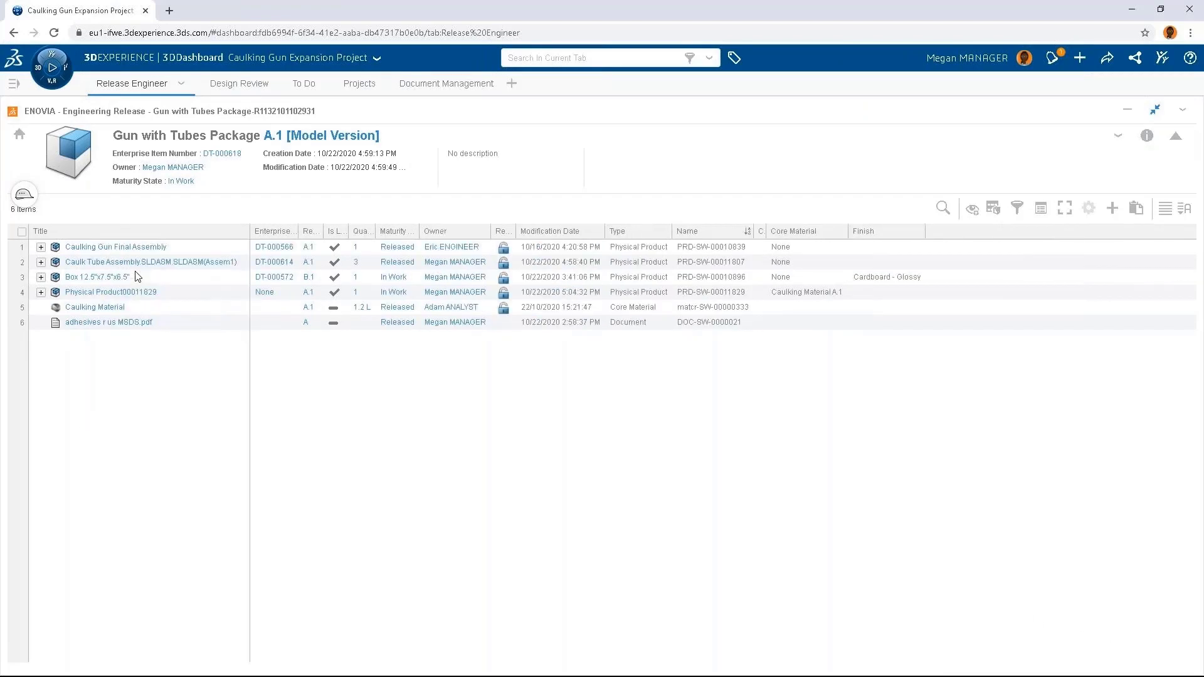
pyautogui.rightClick(957, 232)
pyautogui.click(995, 370)
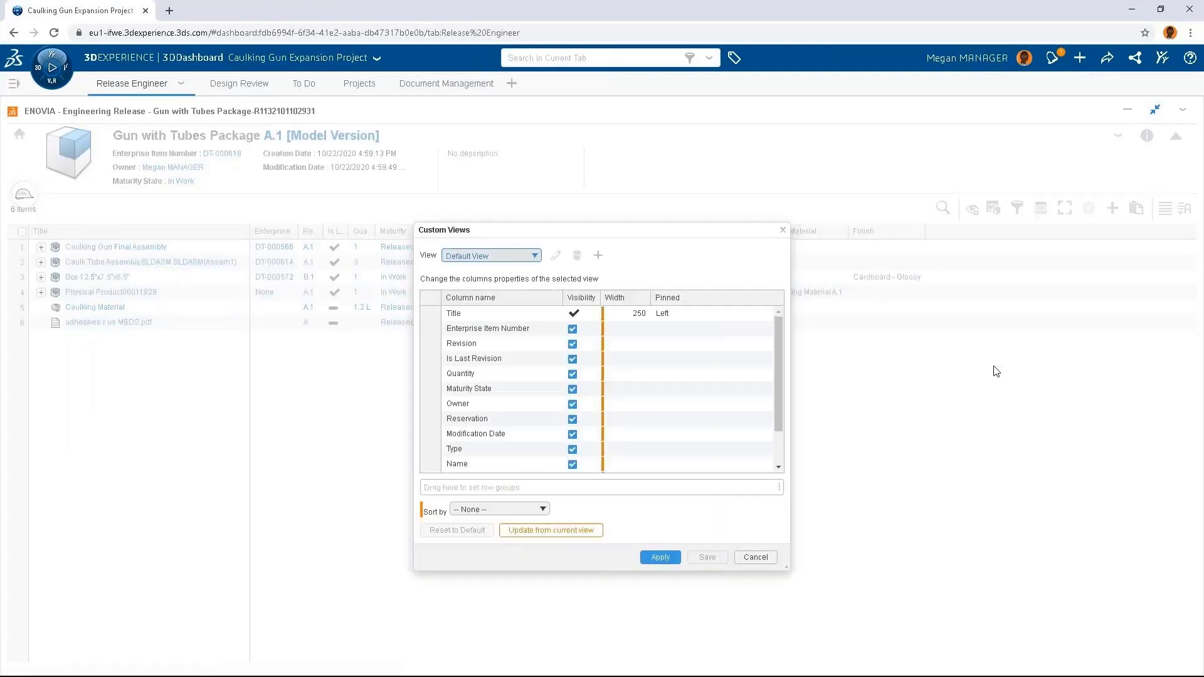
pyautogui.click(572, 434)
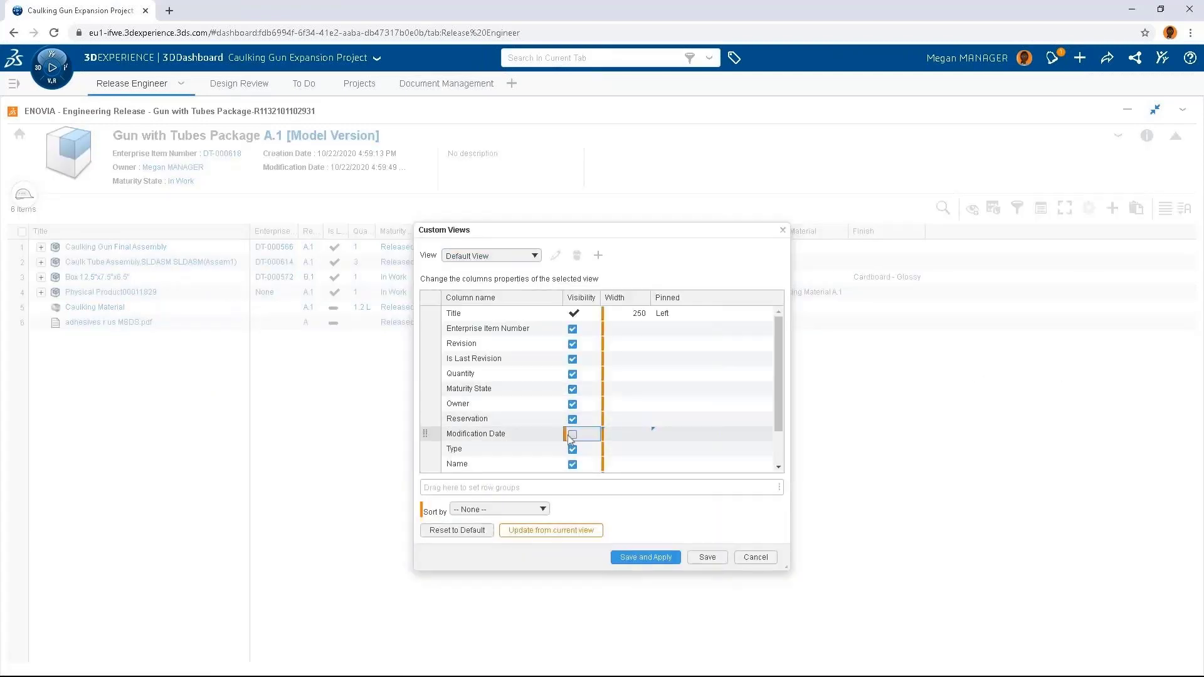
pyautogui.click(572, 404)
pyautogui.click(572, 359)
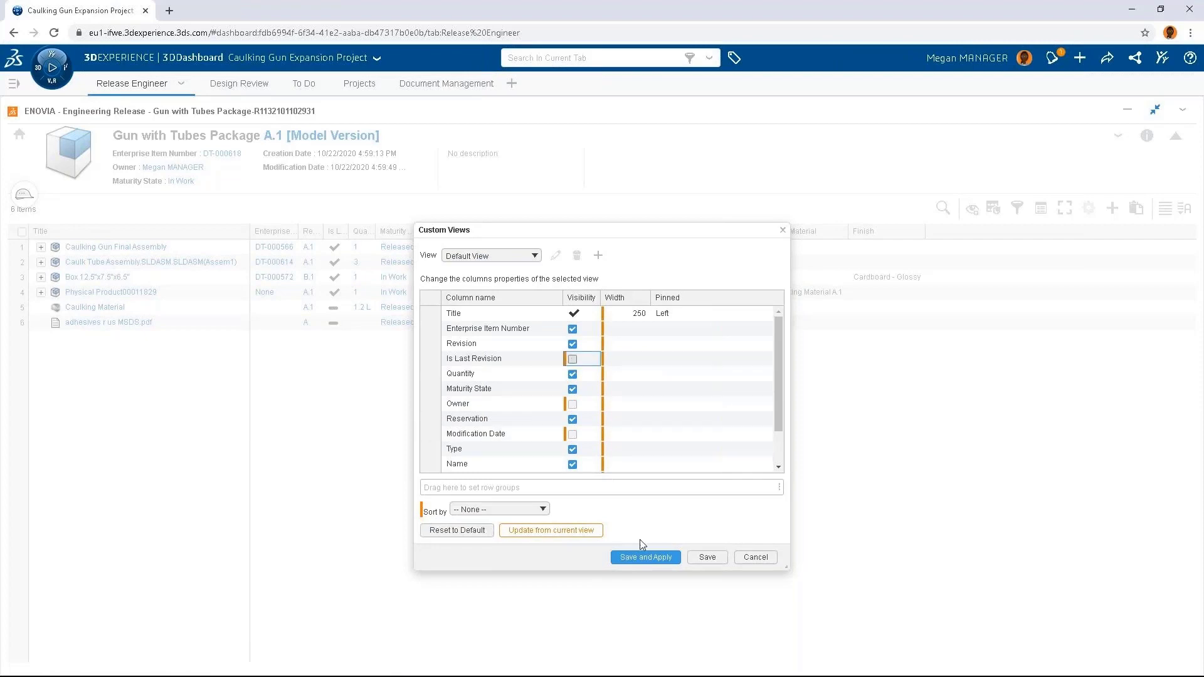
pyautogui.click(646, 557)
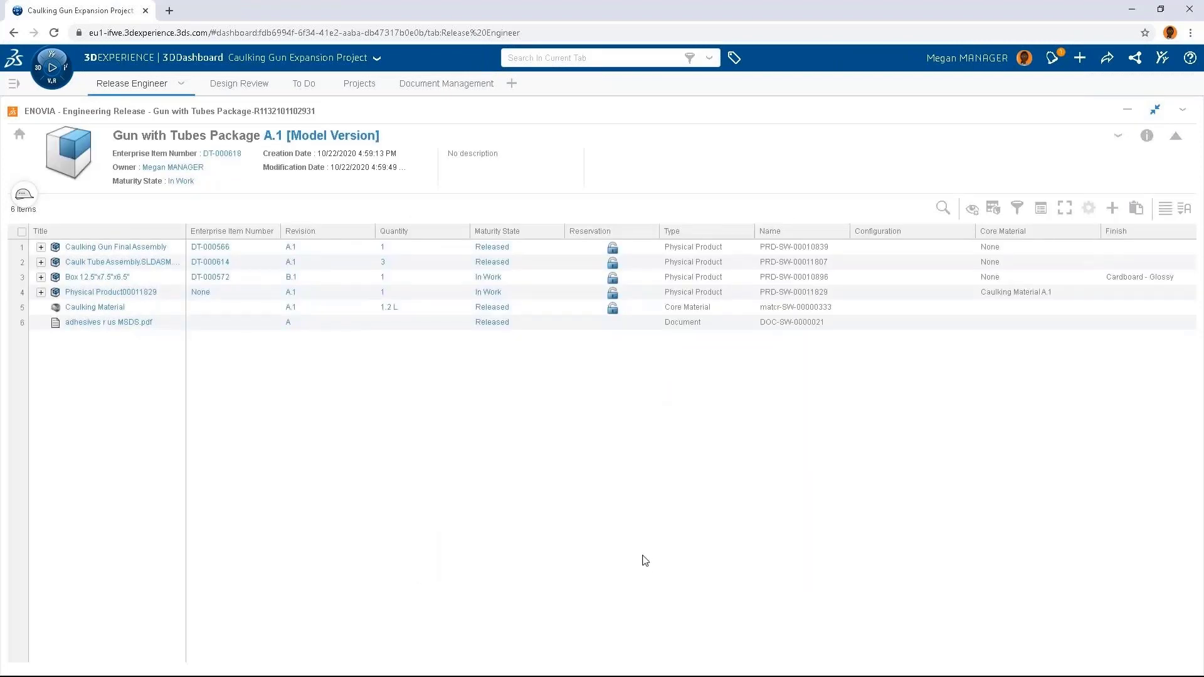
# Set the finish of the Box 12.5"x7.5"x6.5" to "Glossy"
pyautogui.doubleClick(1106, 277)
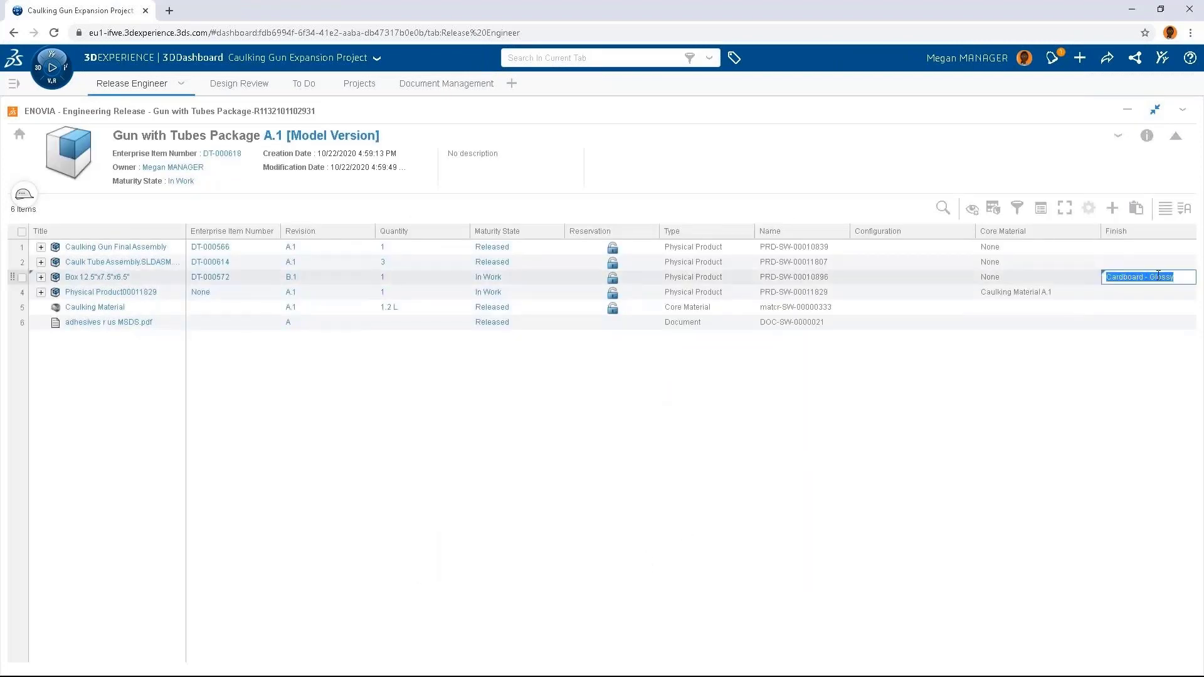
pyautogui.write('Glossy')
pyautogui.doubleClick(1118, 293)
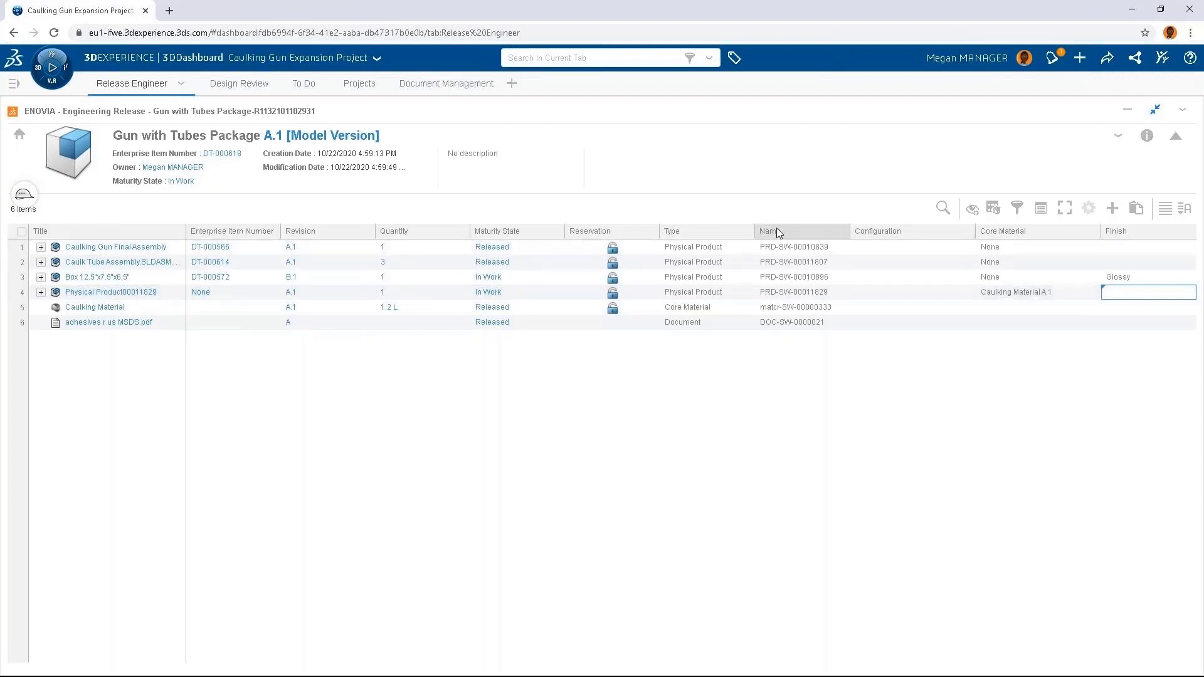
# Move the Reservation column in front of Finish and hide the Configuration column in the default view
pyautogui.moveTo(569, 230); pyautogui.dragTo(1129, 229)
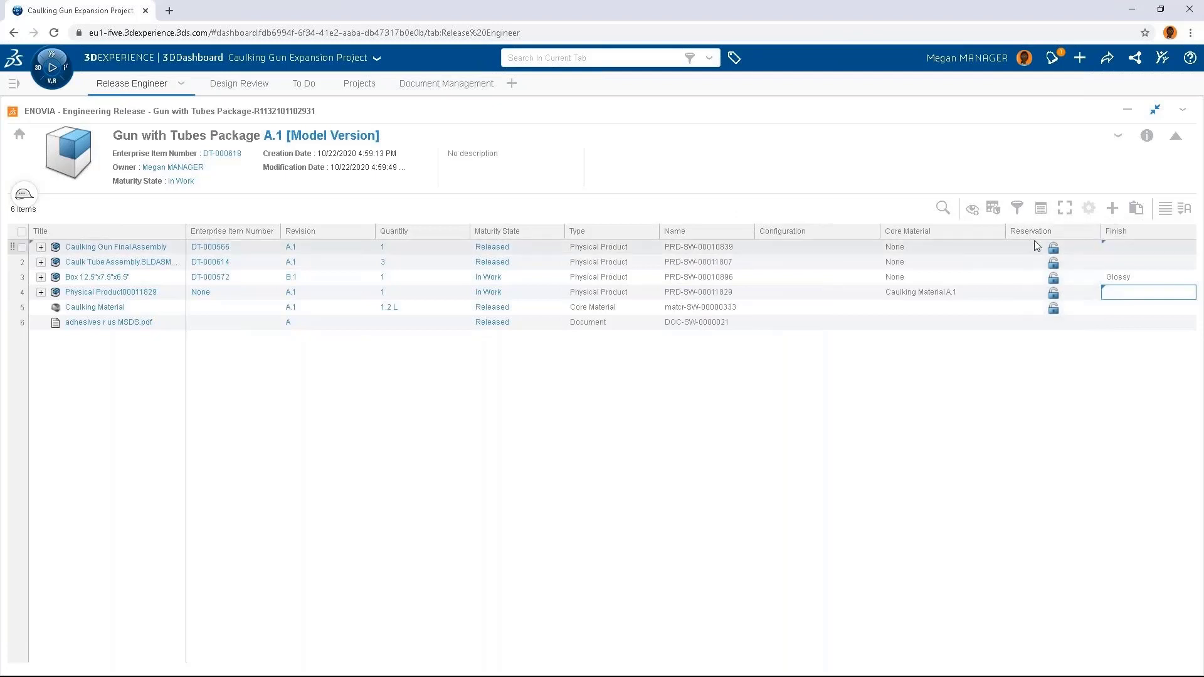
pyautogui.rightClick(810, 232)
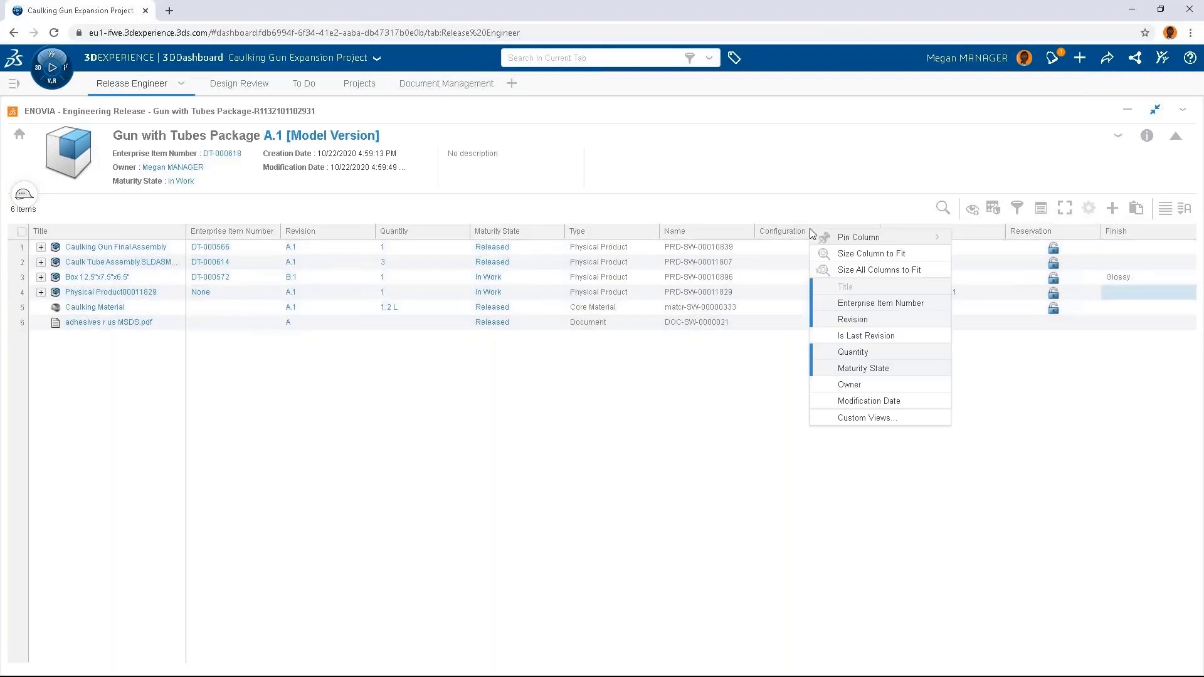
pyautogui.click(865, 418)
pyautogui.scroll(-2, 500, 375)
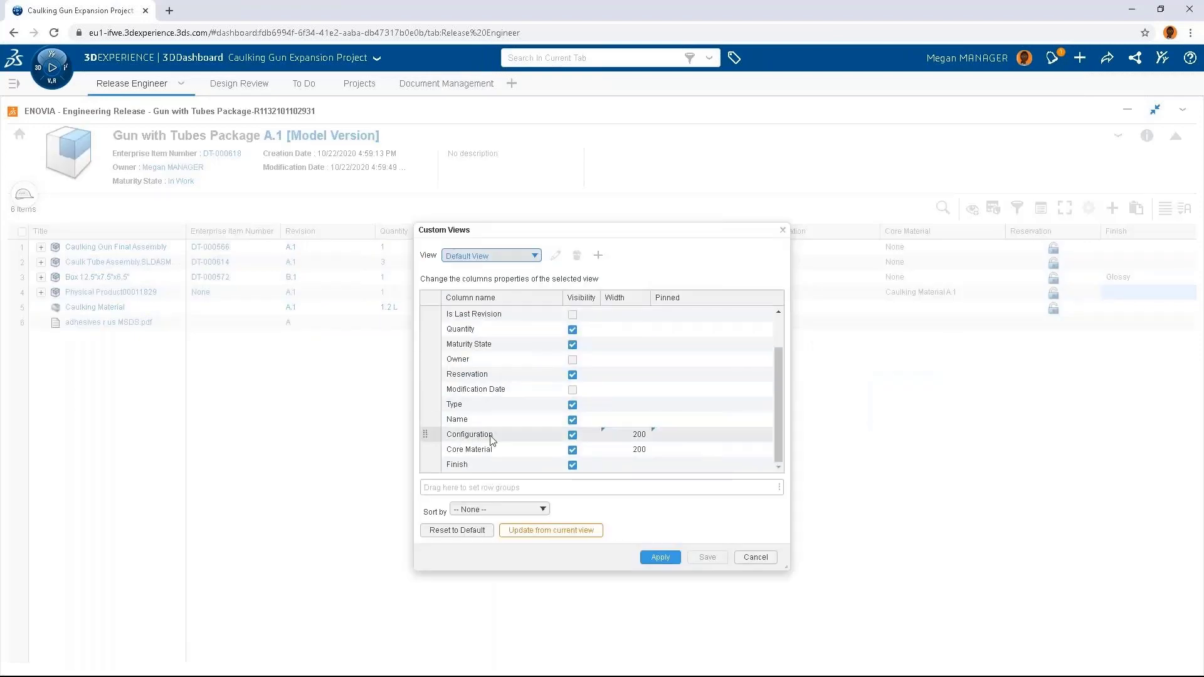
pyautogui.click(572, 435)
pyautogui.click(646, 557)
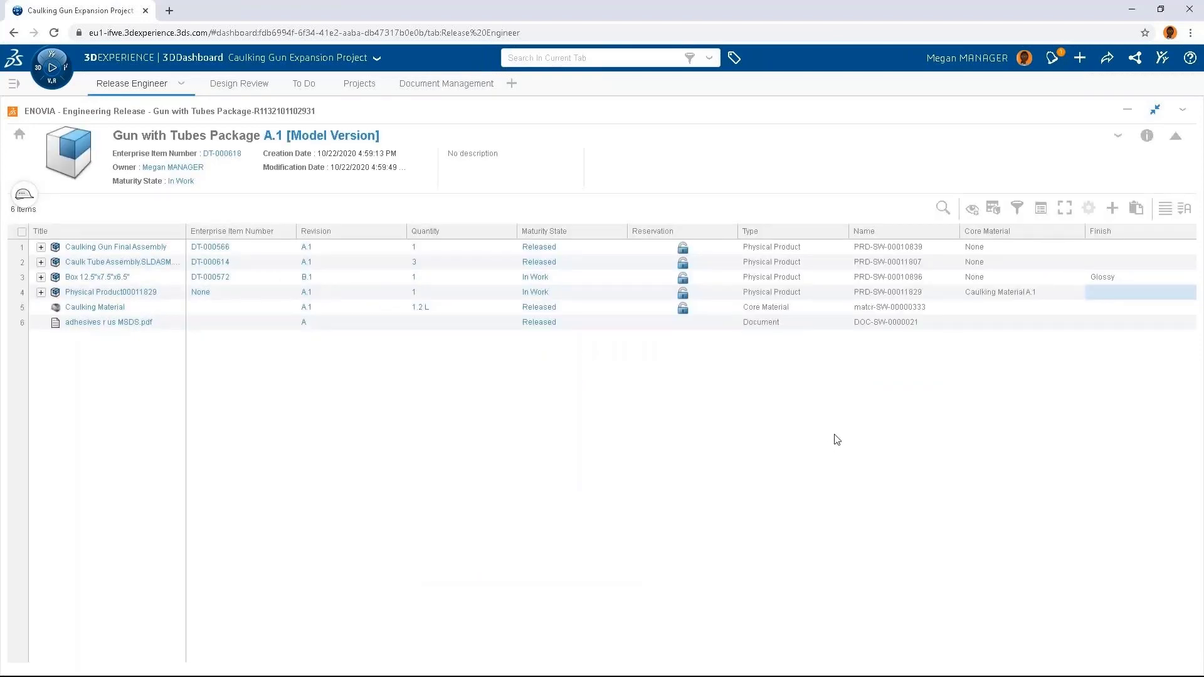
# Sort the items by Maturity State and change Box 12.5"x7.5"x6.5" and Physical Product00011829 to Released
pyautogui.click(543, 231)
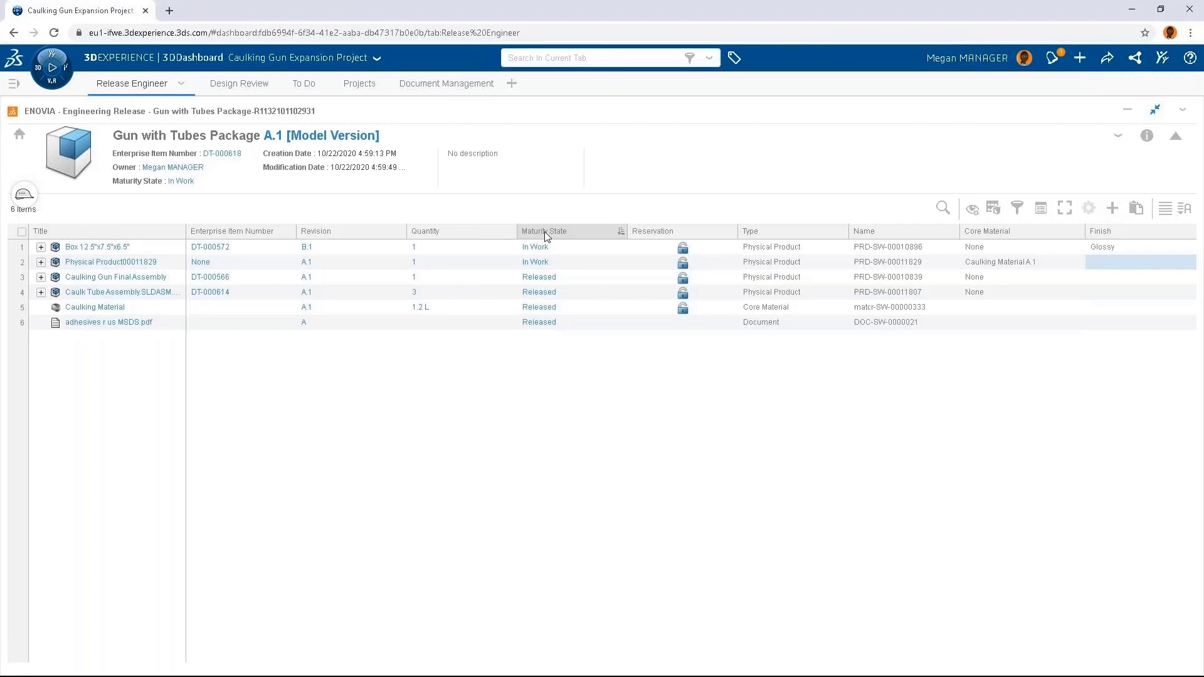
pyautogui.click(21, 247)
pyautogui.click(21, 263)
pyautogui.rightClick(165, 262)
pyautogui.click(172, 281)
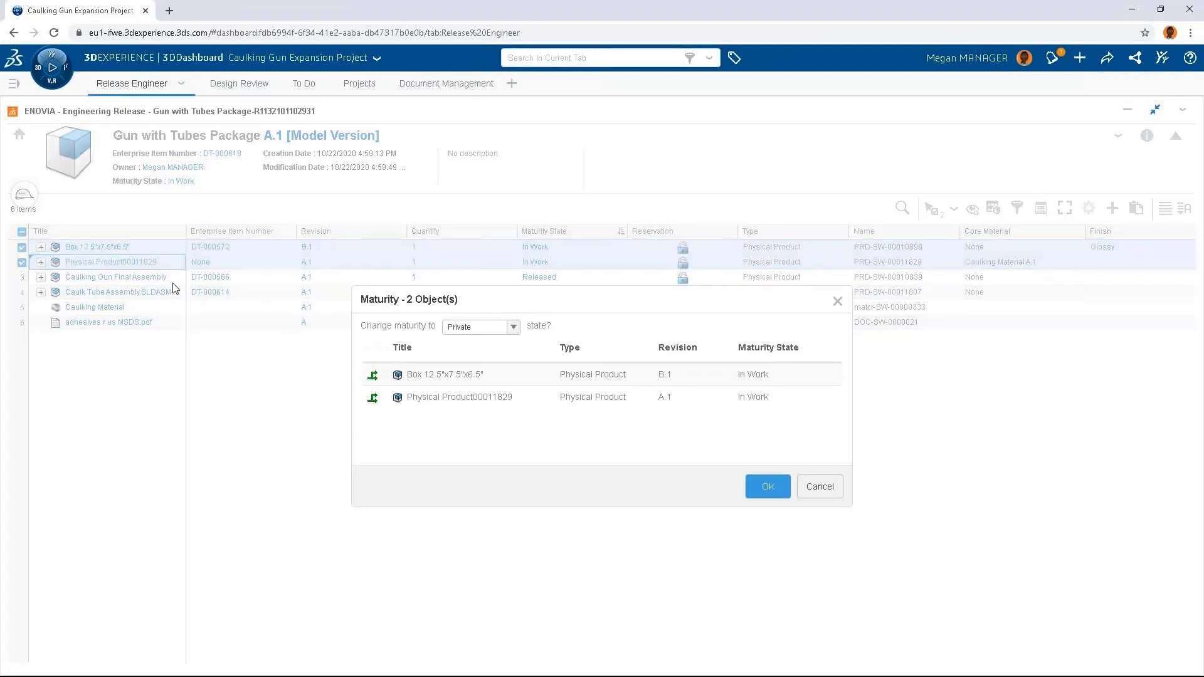
pyautogui.click(513, 327)
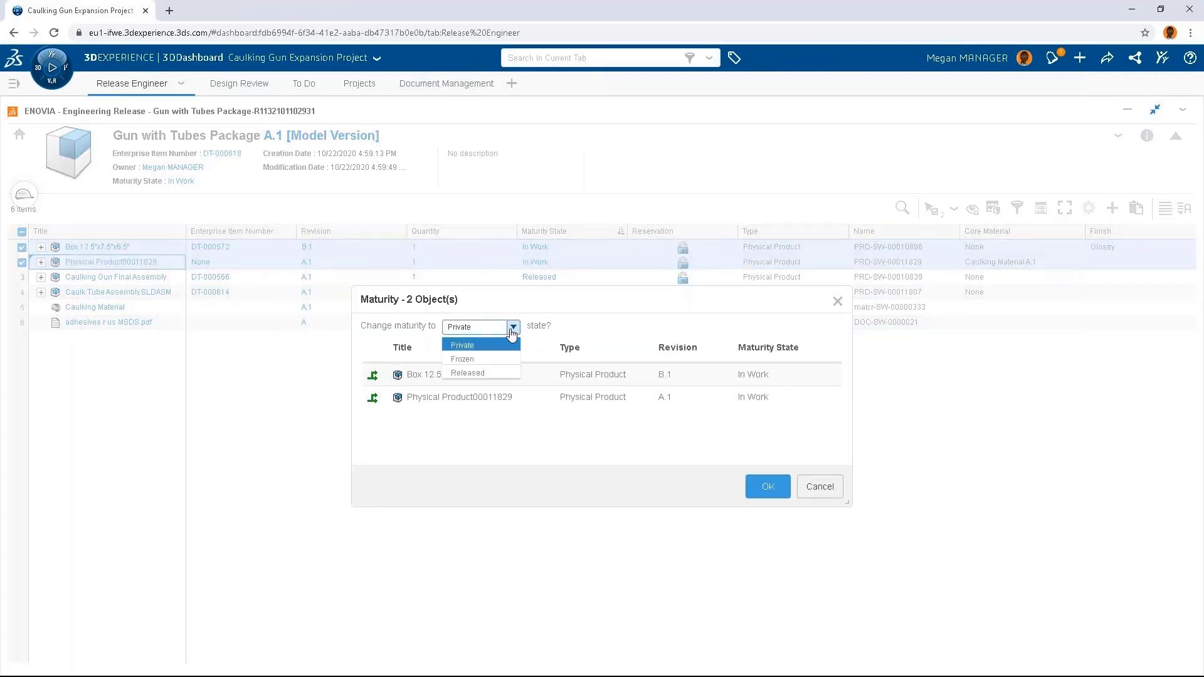
pyautogui.click(489, 373)
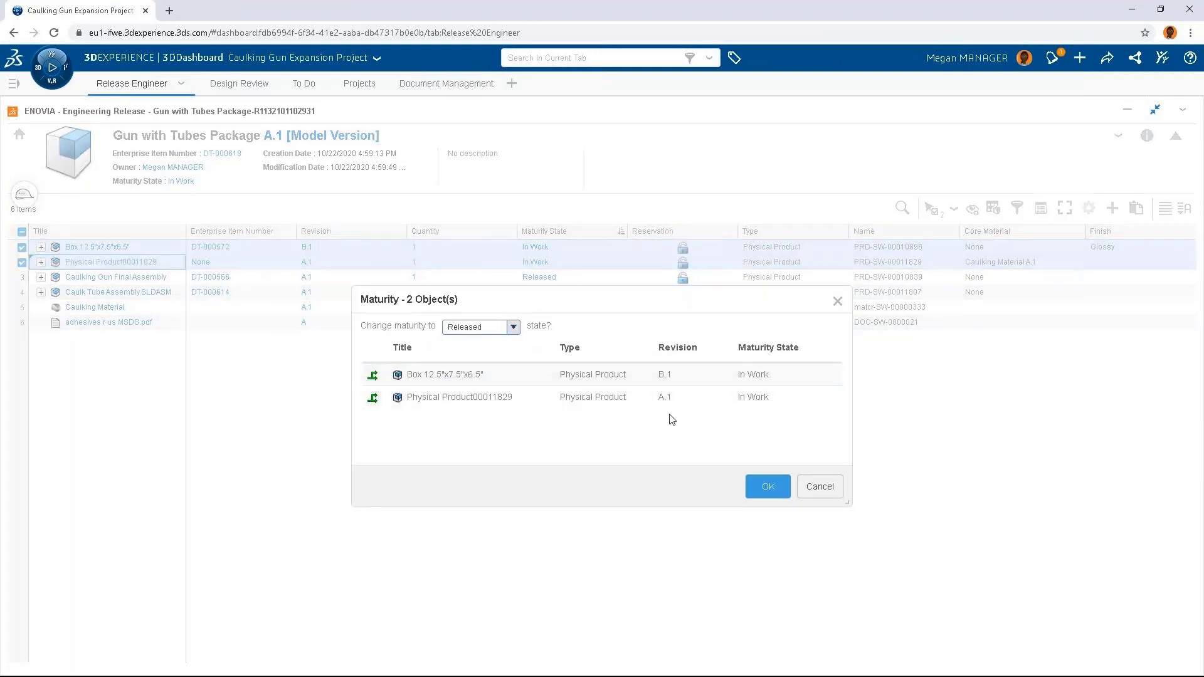
pyautogui.click(768, 488)
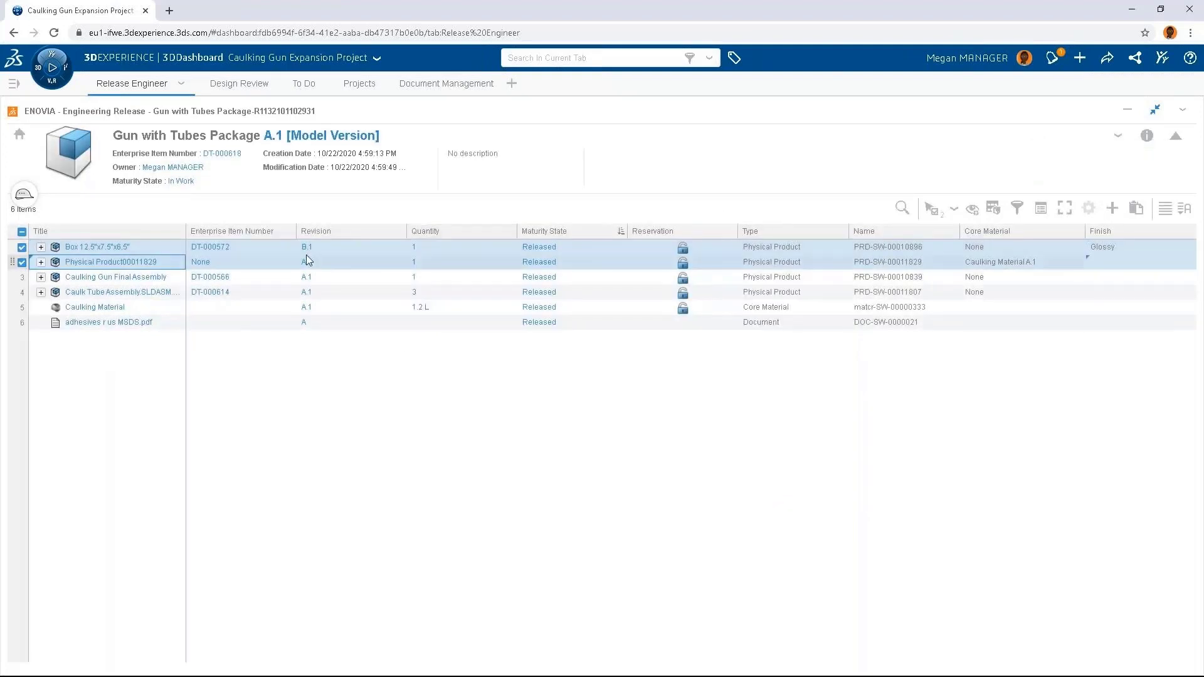
pyautogui.click(22, 248)
pyautogui.click(22, 263)
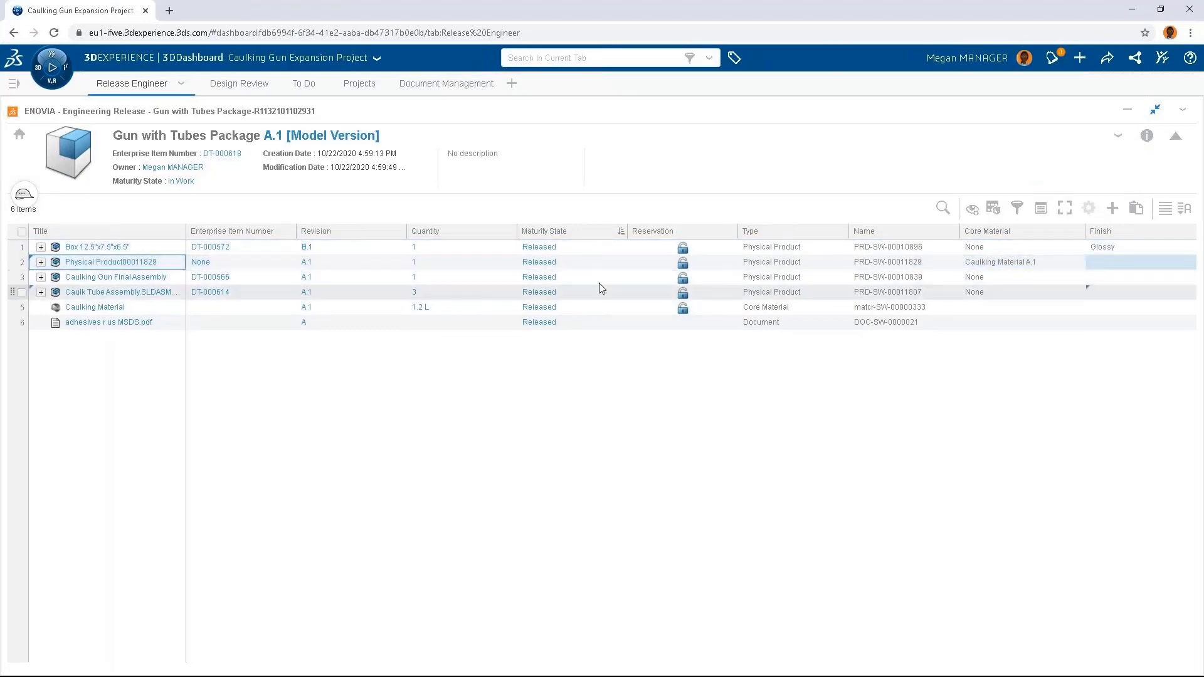
# Switch the item list to Usage view and expand the Caulking Gun Final Assembly and the first Caulk Tube Assembly
pyautogui.click(995, 210)
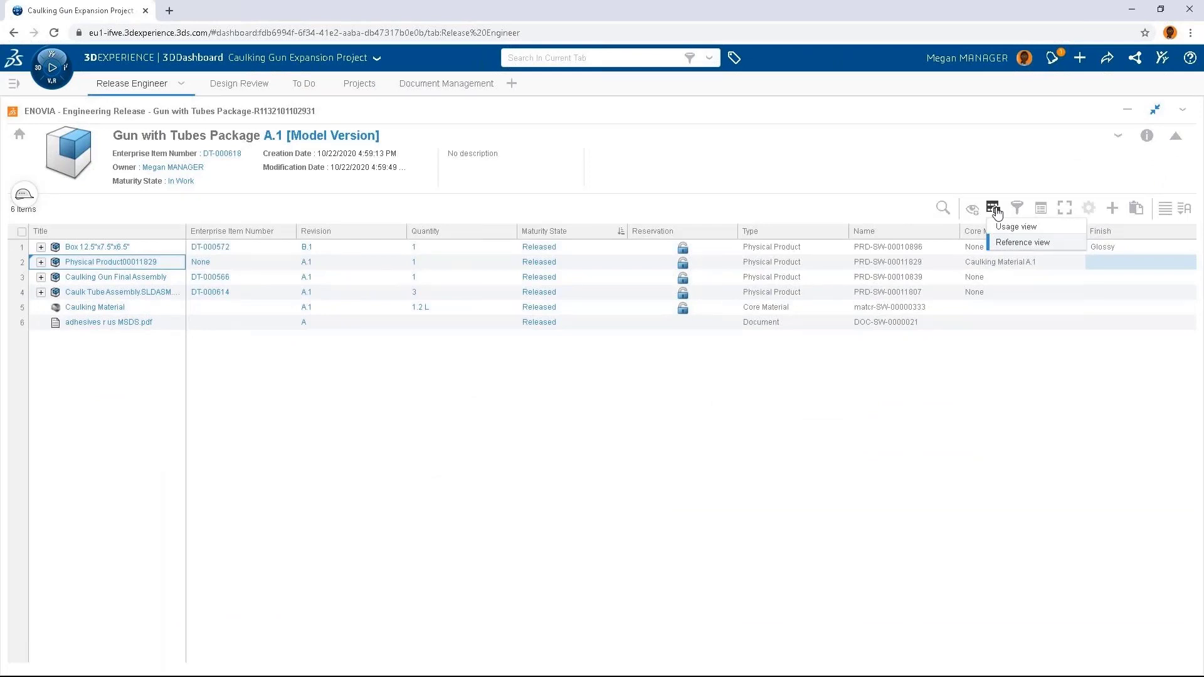
pyautogui.click(1013, 228)
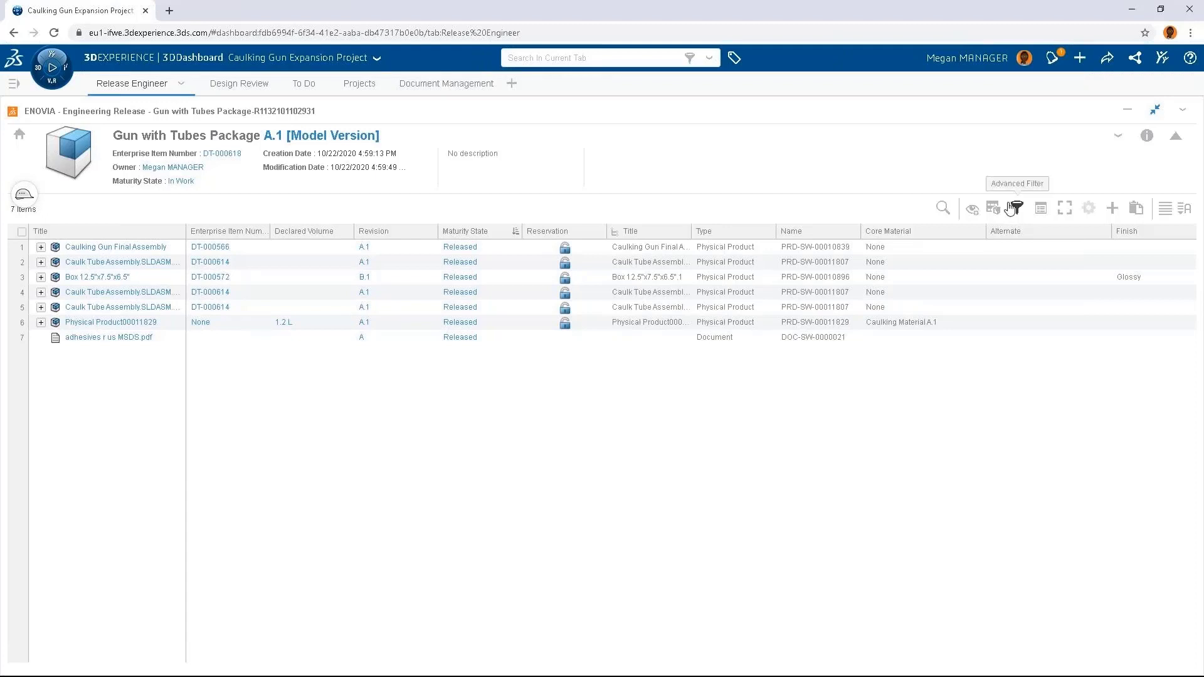
pyautogui.click(973, 209)
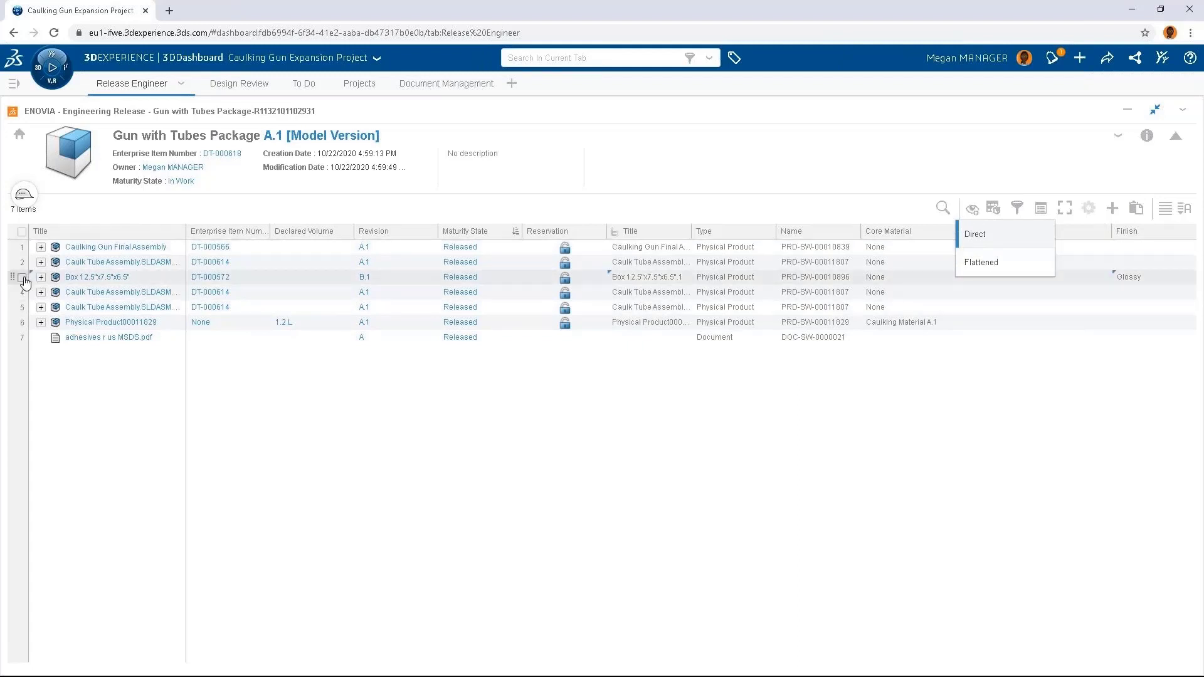
pyautogui.click(40, 247)
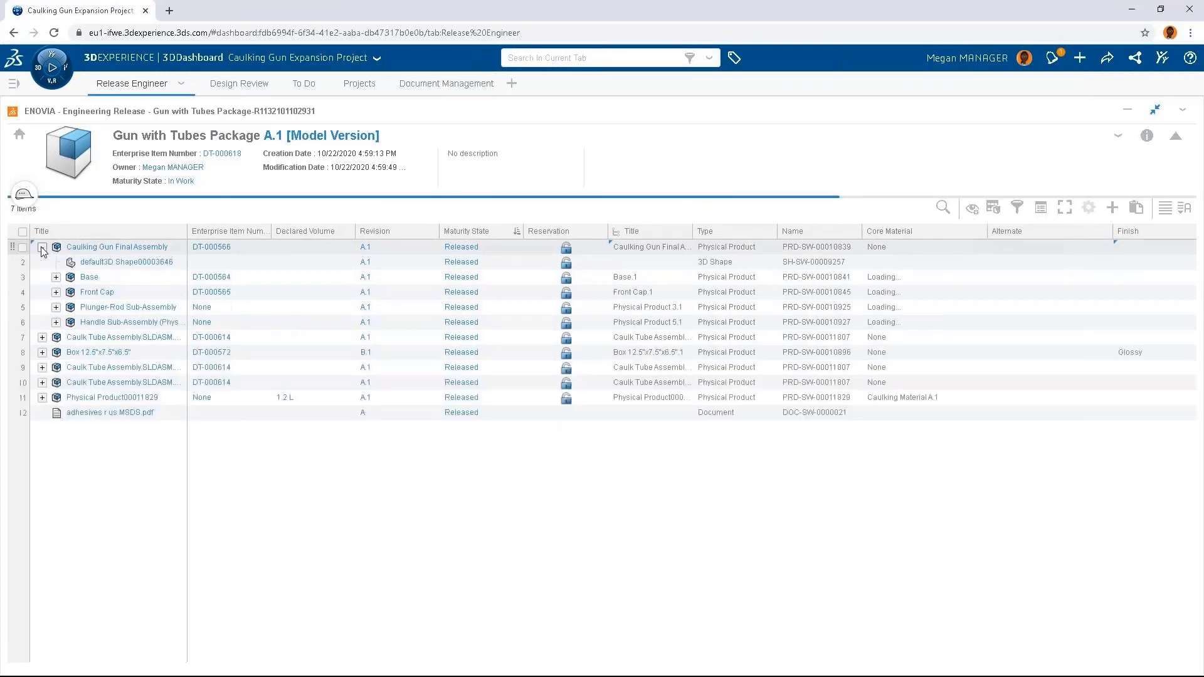
pyautogui.click(42, 338)
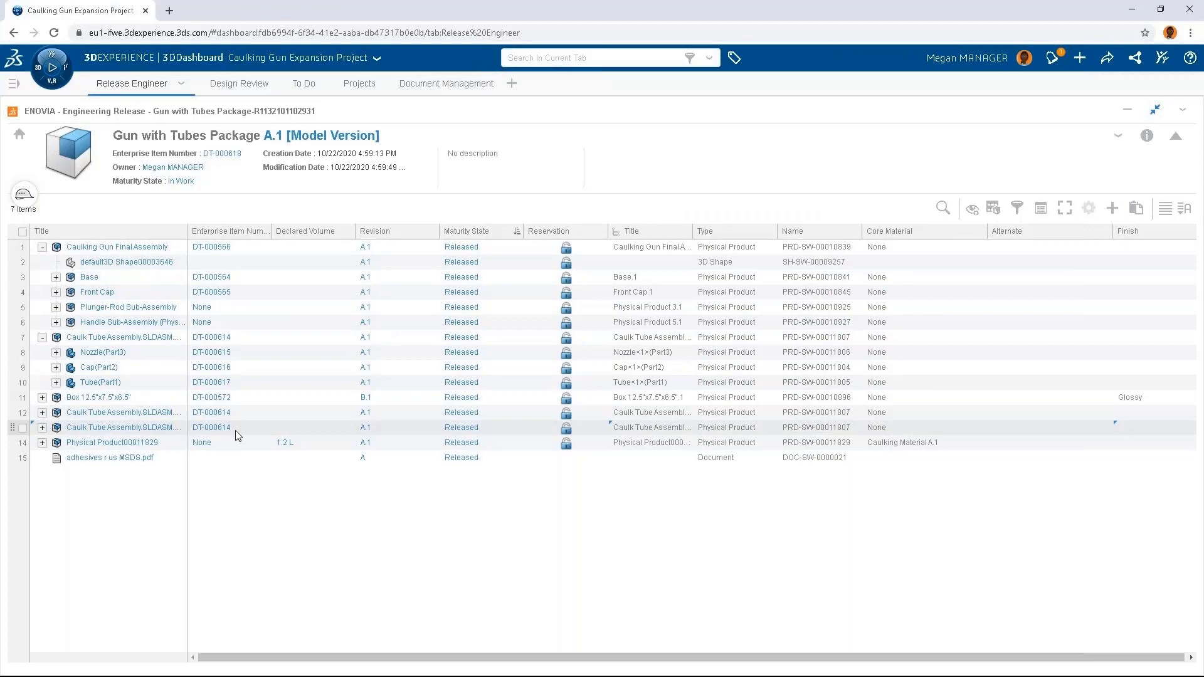
# Flatten the component structure and display it in Reference view
pyautogui.click(972, 209)
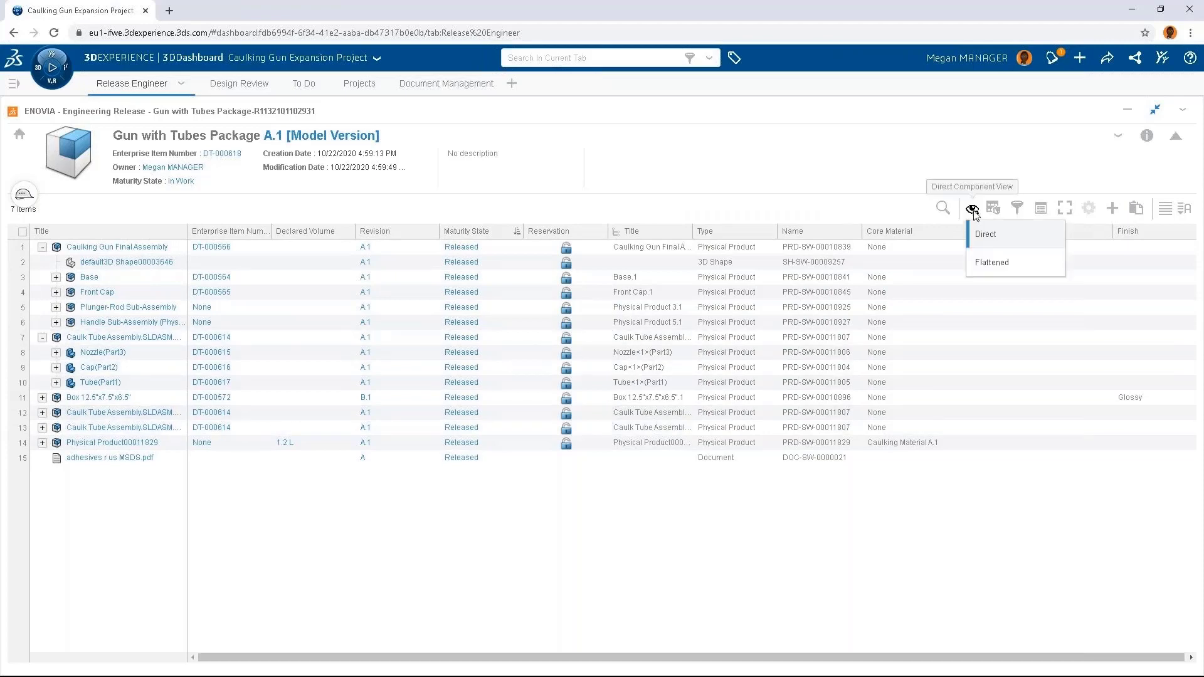
pyautogui.click(983, 262)
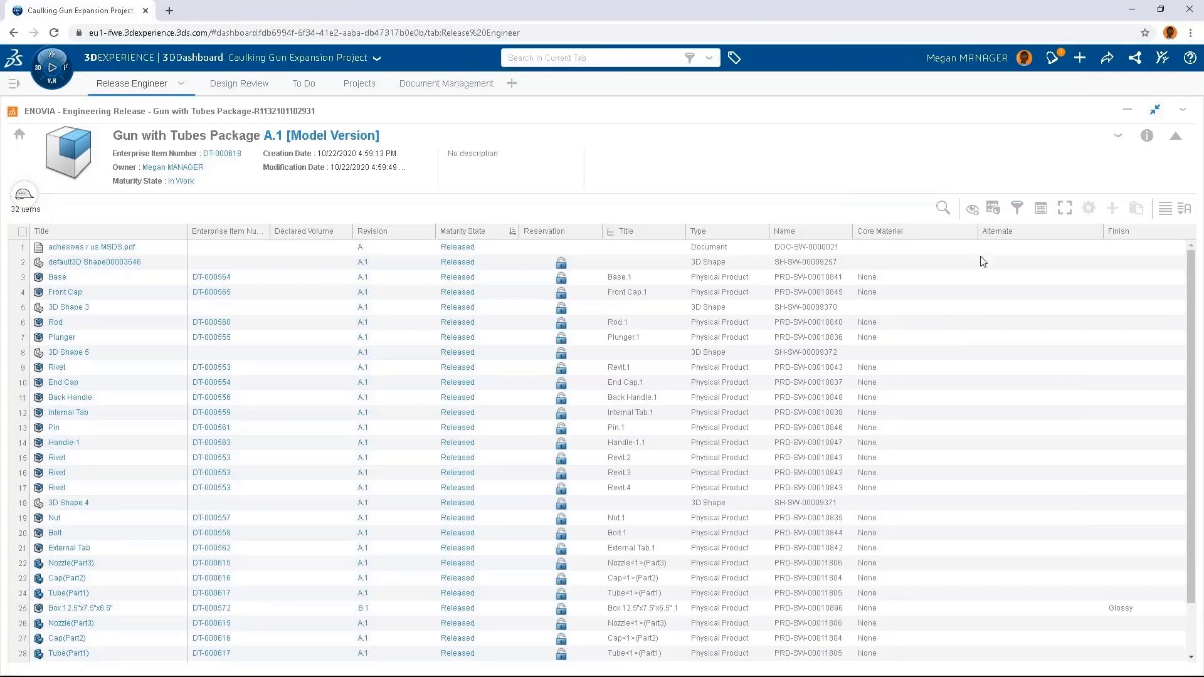
pyautogui.click(997, 211)
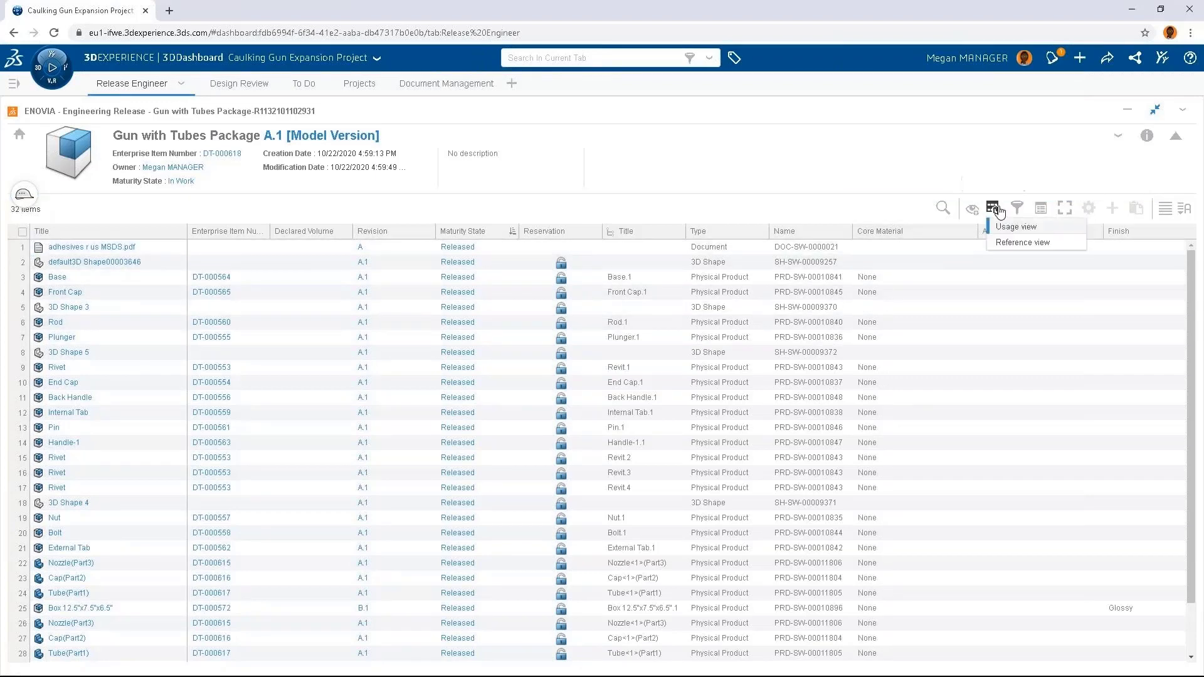
pyautogui.click(1007, 247)
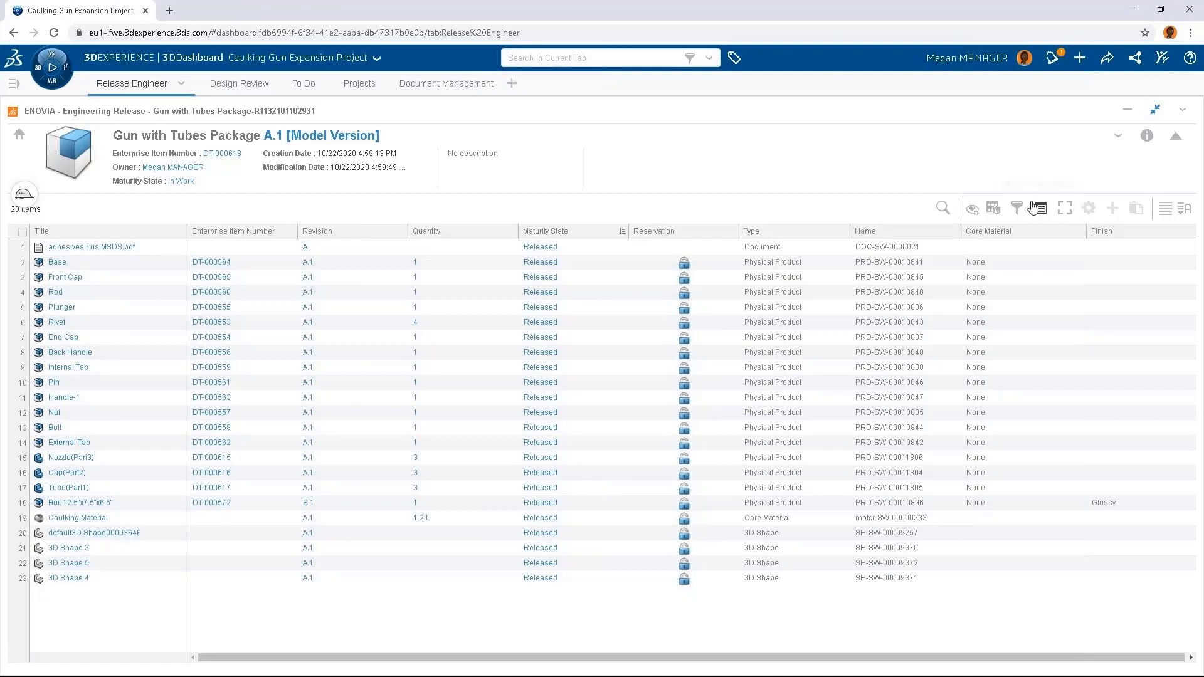
# Group the flattened components by Type and remove the grouping again
pyautogui.click(1066, 210)
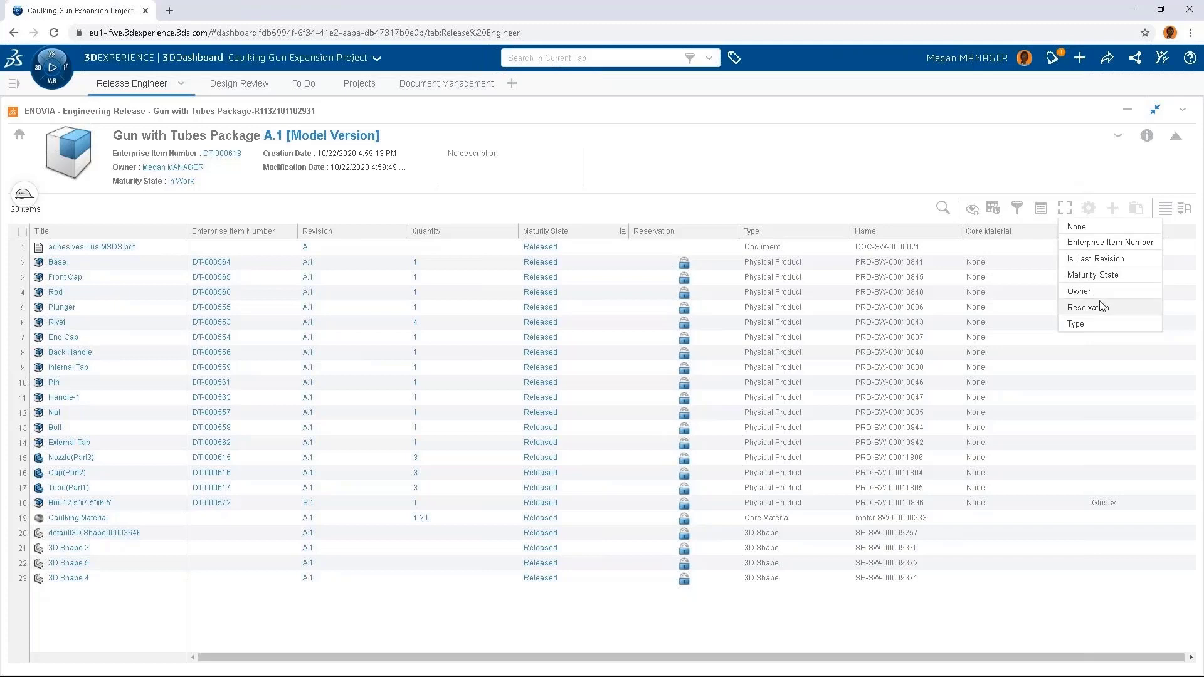
pyautogui.click(1101, 323)
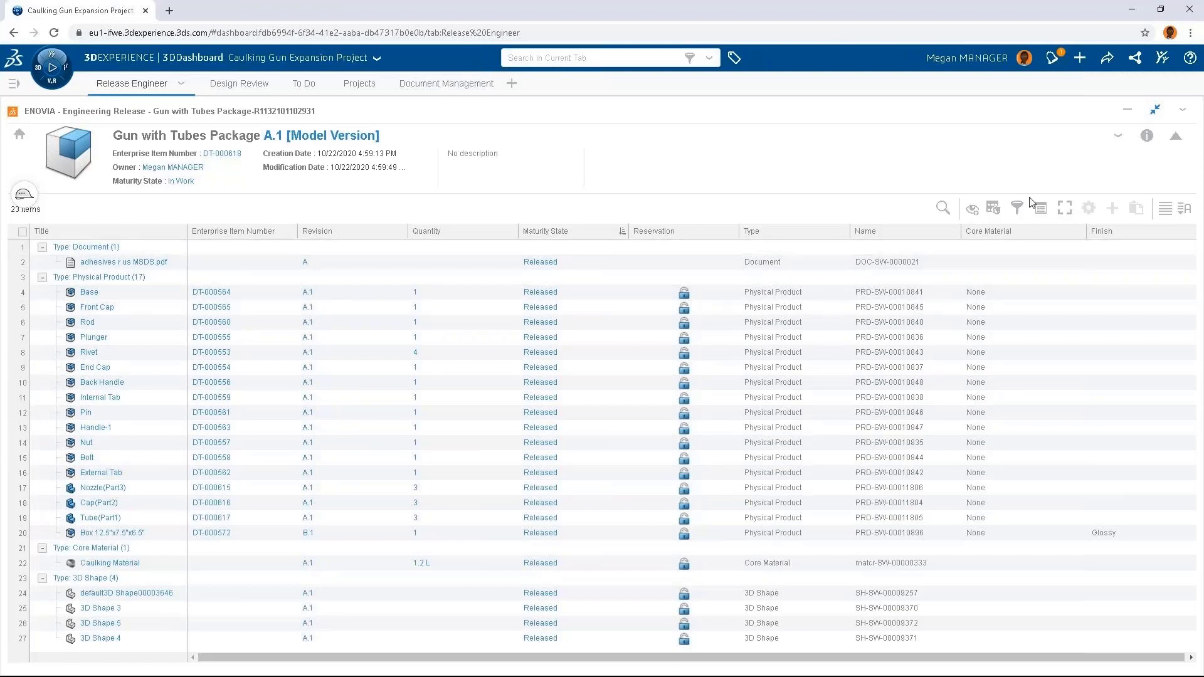
pyautogui.click(1064, 207)
pyautogui.click(1075, 227)
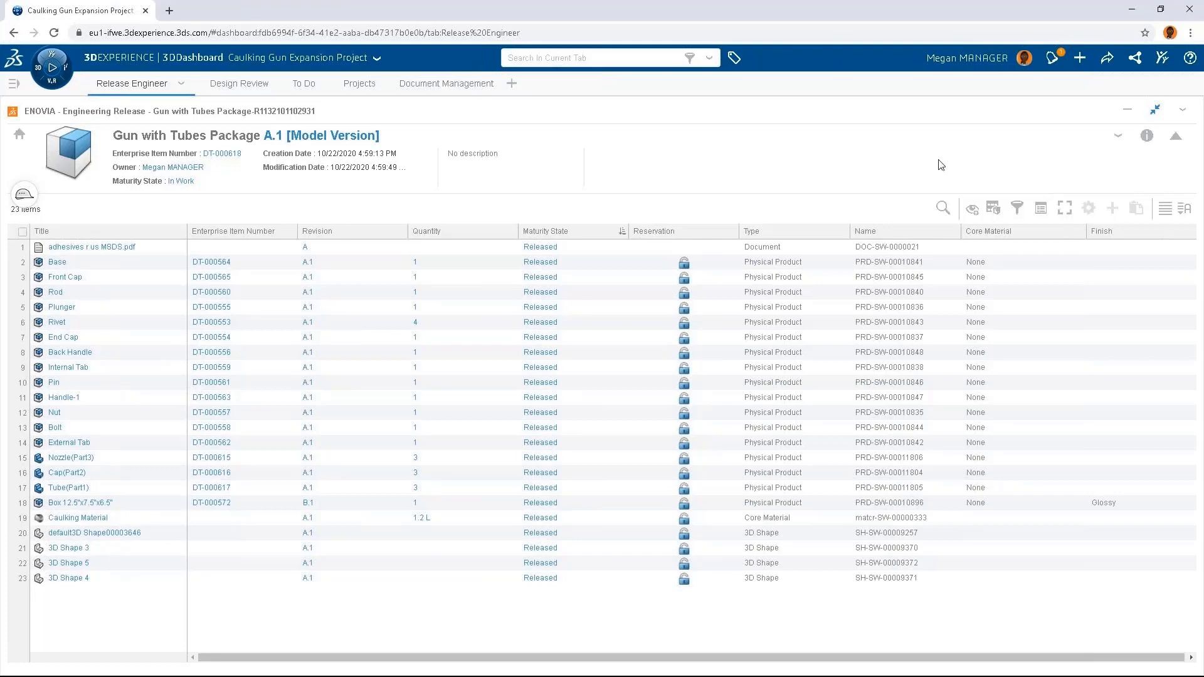
# Change the maturity state of the Gun with Tubes Package to Released
pyautogui.click(217, 182)
pyautogui.click(549, 358)
# Start an export of the Gun with Tubes Package using the References view and Flattened components
pyautogui.click(1116, 138)
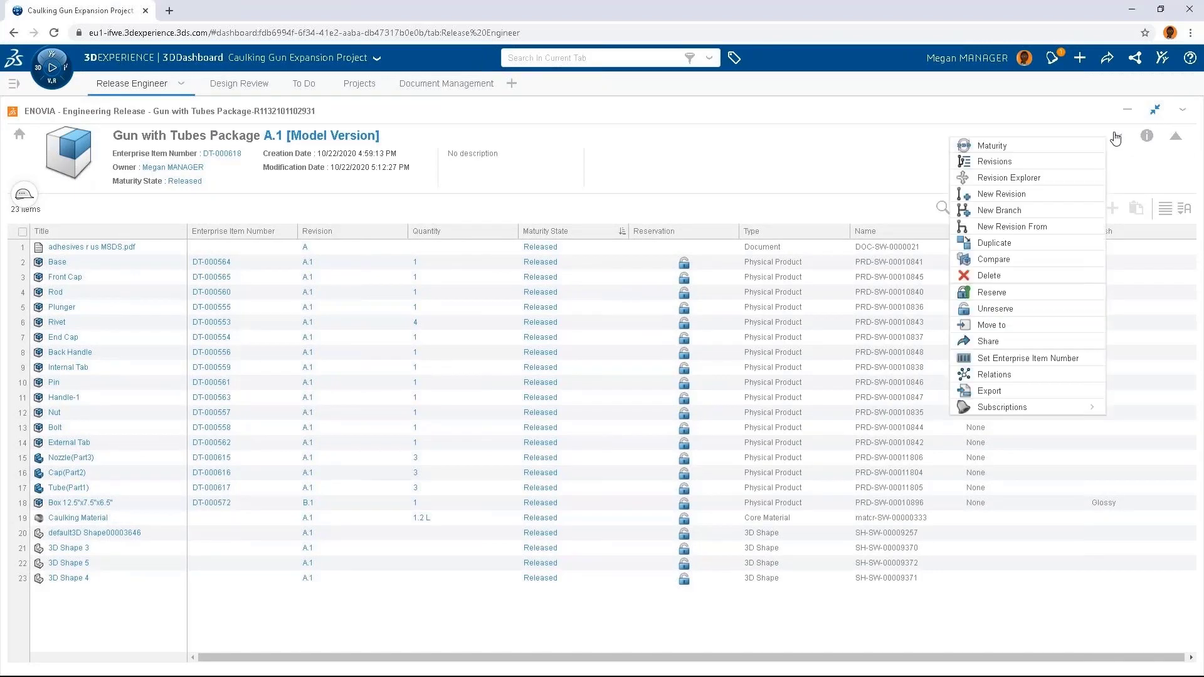
pyautogui.click(989, 392)
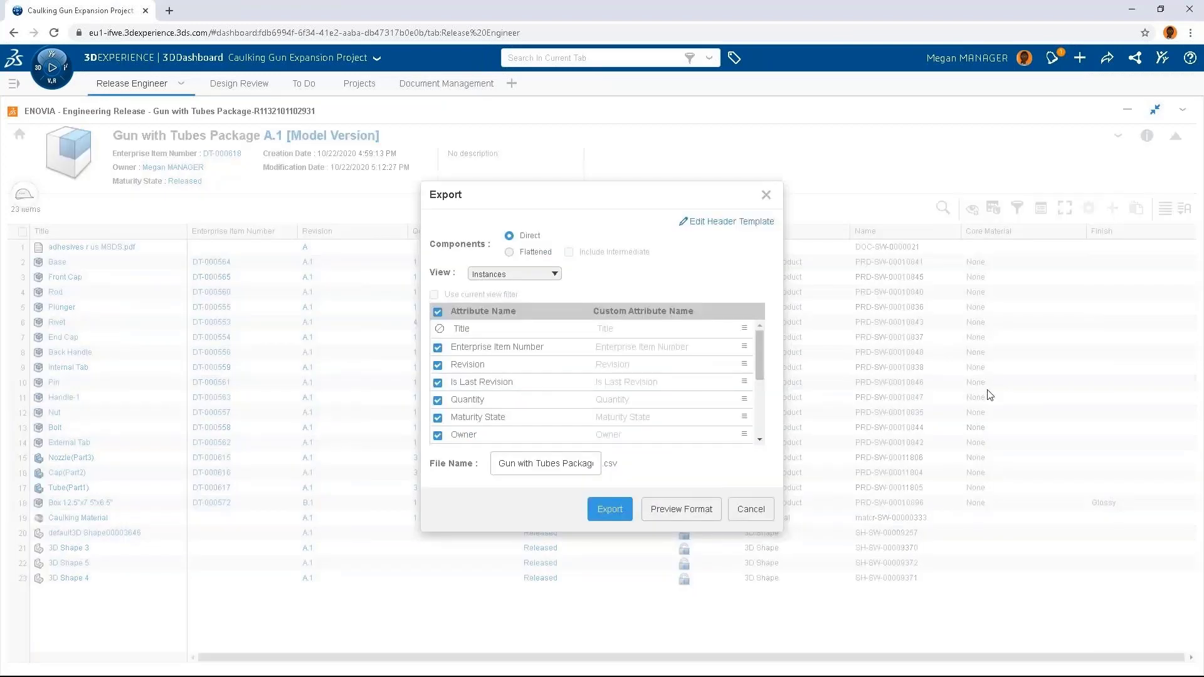
pyautogui.moveTo(695, 364)
pyautogui.click(510, 274)
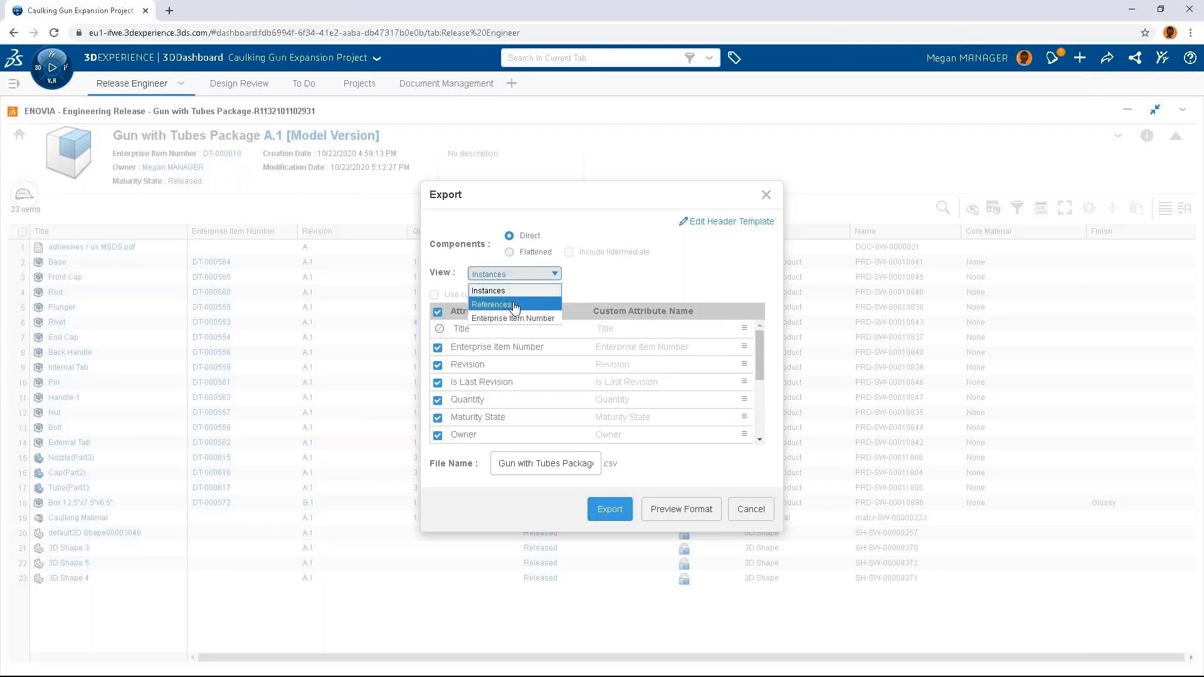
pyautogui.click(514, 290)
pyautogui.click(508, 252)
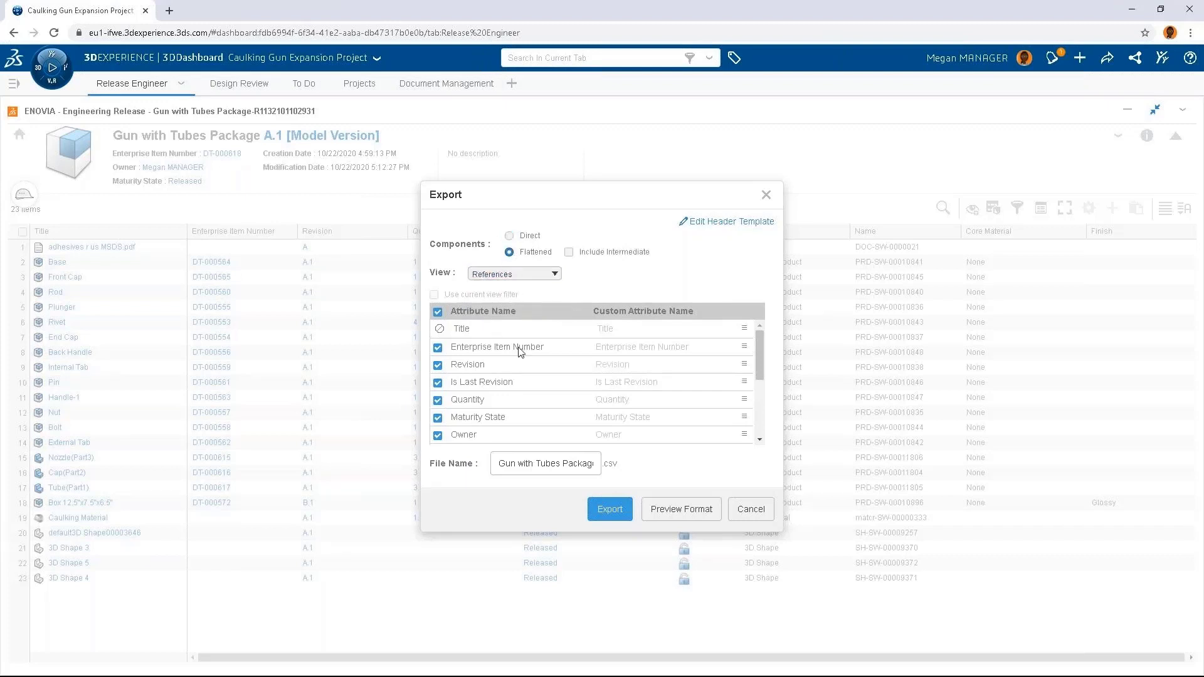
# Exclude the Is Last Revision, Owner, Reservation, Modification Date and Configuration attributes and export the CSV file
pyautogui.click(438, 383)
pyautogui.scroll(-1, 514, 399)
pyautogui.click(437, 373)
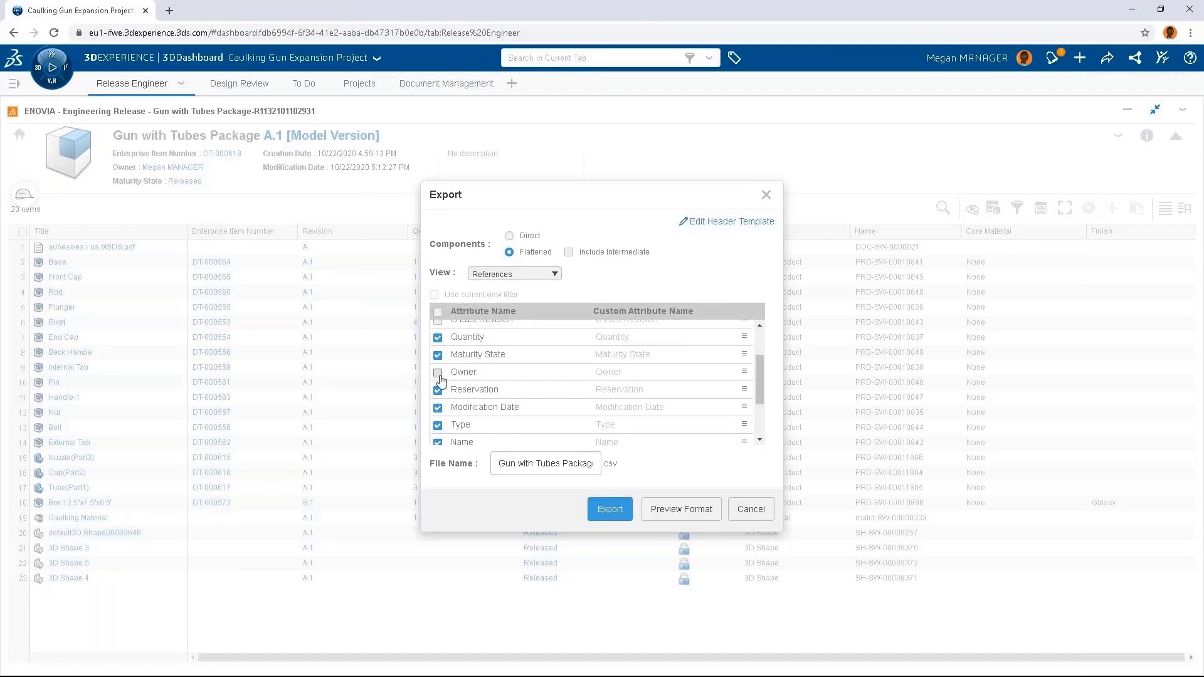
pyautogui.click(438, 390)
pyautogui.click(438, 408)
pyautogui.scroll(-1, 499, 395)
pyautogui.scroll(-1, 500, 396)
pyautogui.click(438, 397)
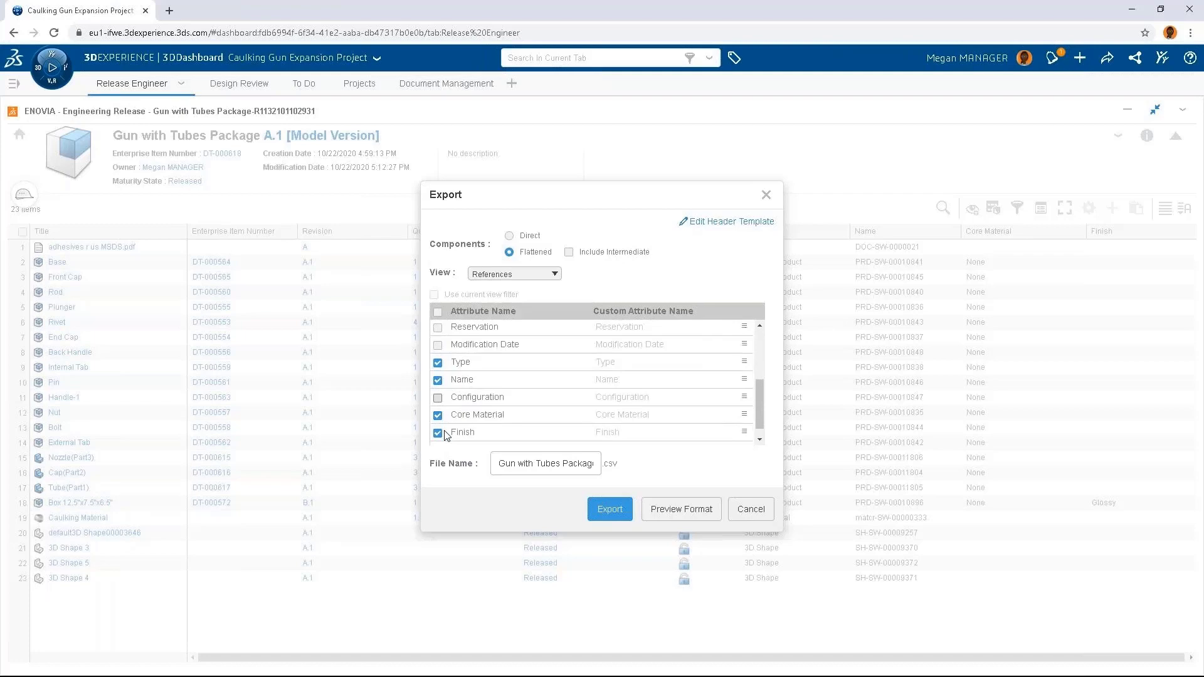
pyautogui.scroll(-1, 564, 396)
pyautogui.click(610, 511)
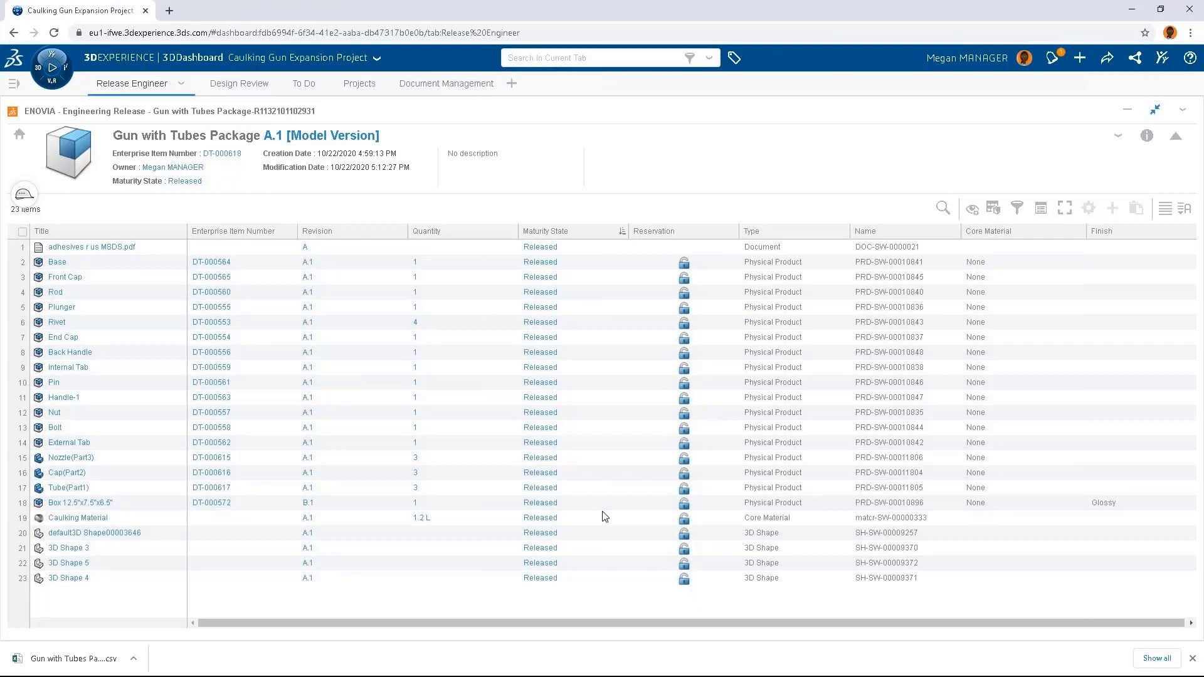
# Start an advanced duplicate of the Gun with Tubes Package and set the Caulking Gun Final Assembly's action to Exclude
pyautogui.click(1118, 135)
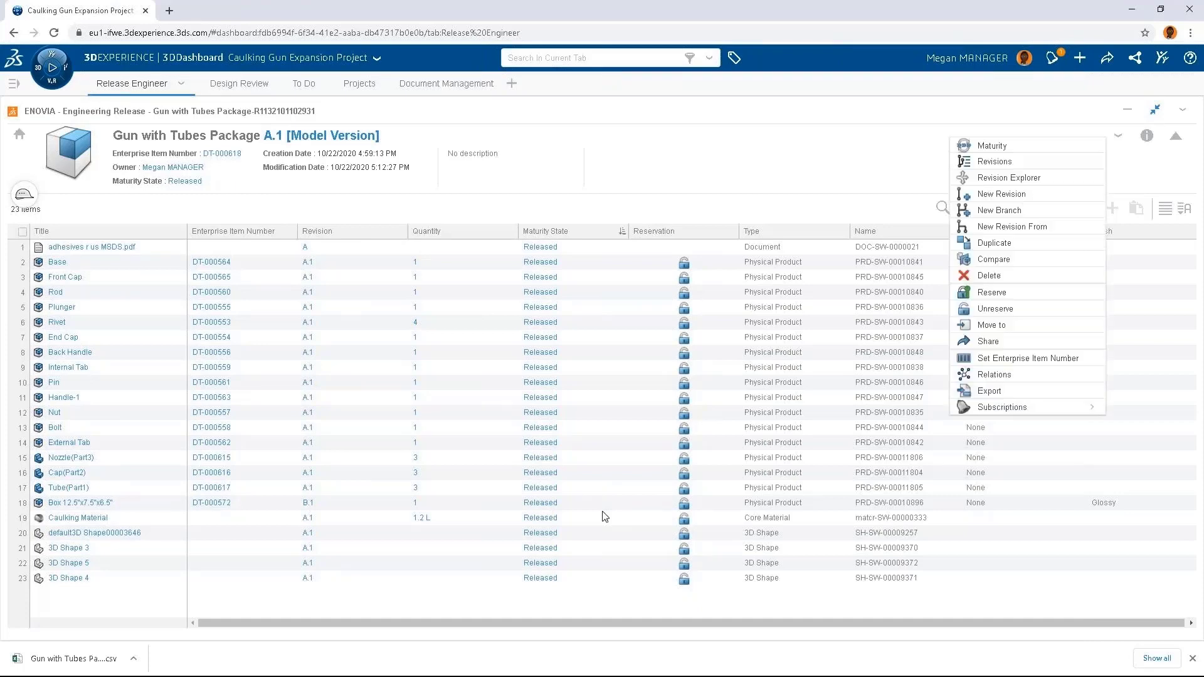
pyautogui.click(996, 244)
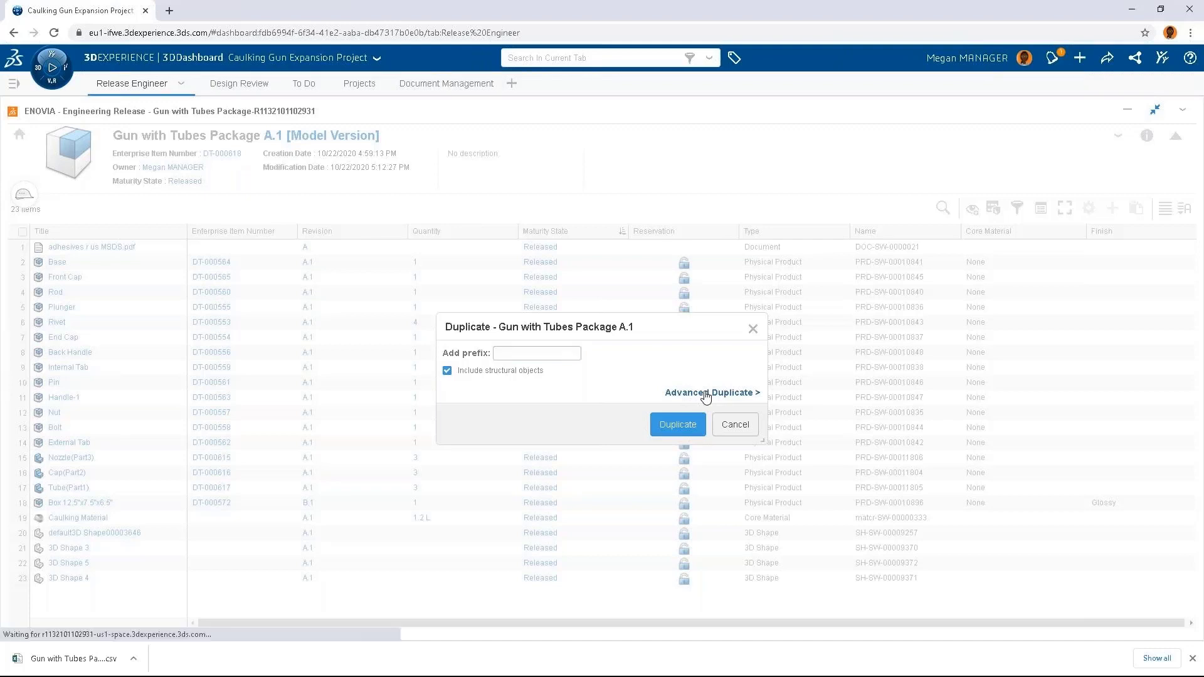
pyautogui.click(706, 393)
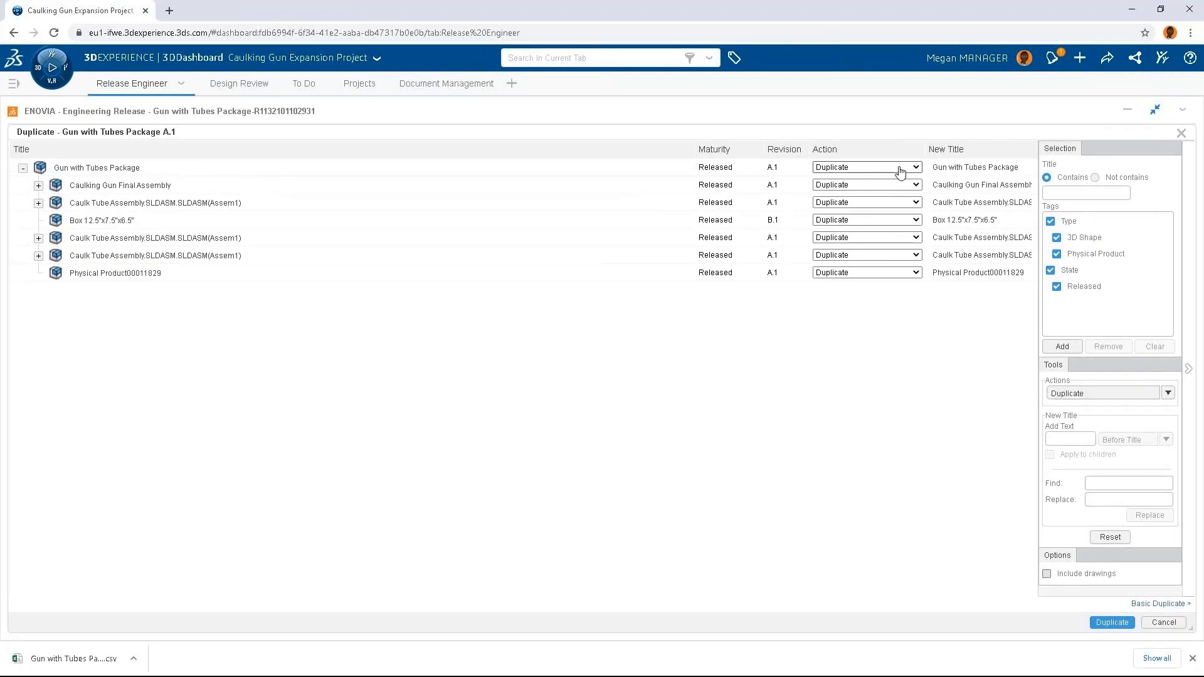
pyautogui.click(908, 186)
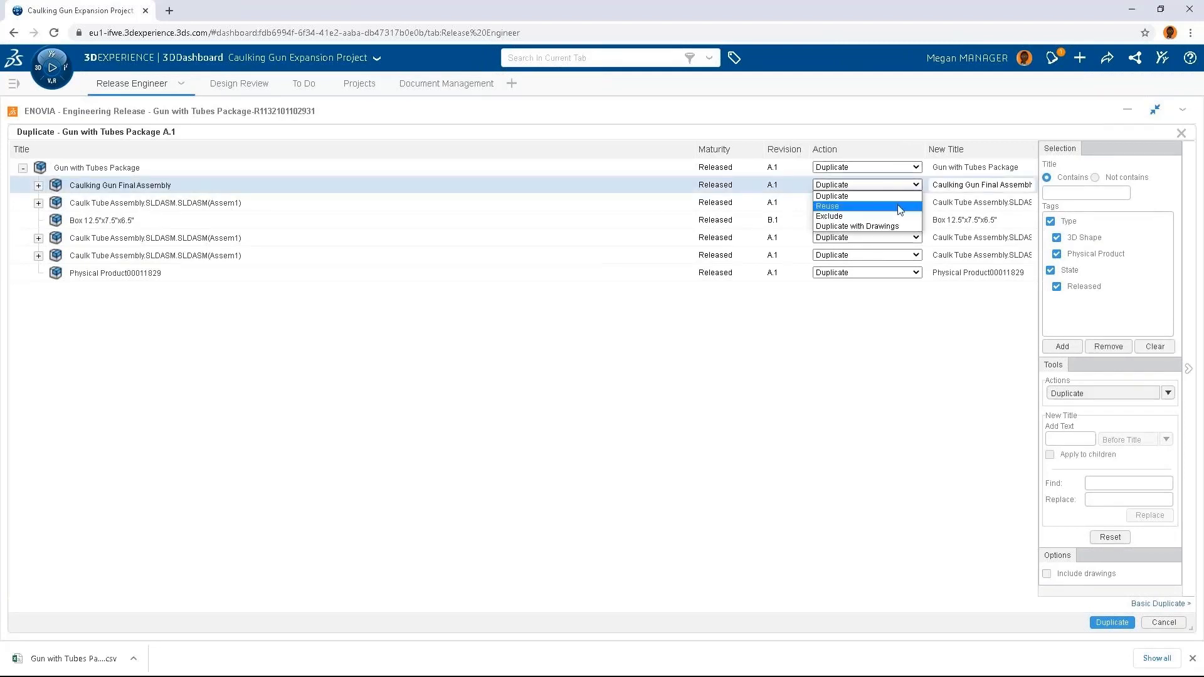
pyautogui.click(900, 208)
pyautogui.click(903, 185)
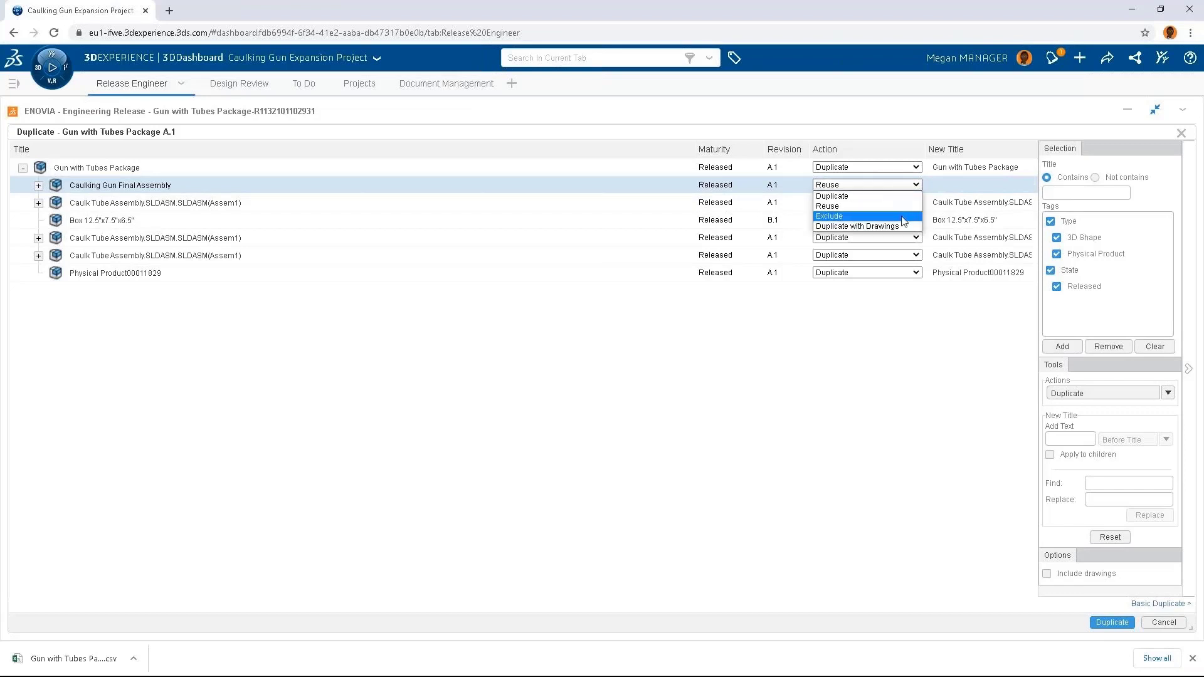
pyautogui.click(892, 219)
# Set the duplicate action to Reuse for all three Caulk Tube Assemblies and to Exclude for the Box 12.5"x7.5"x6.5"
pyautogui.click(894, 208)
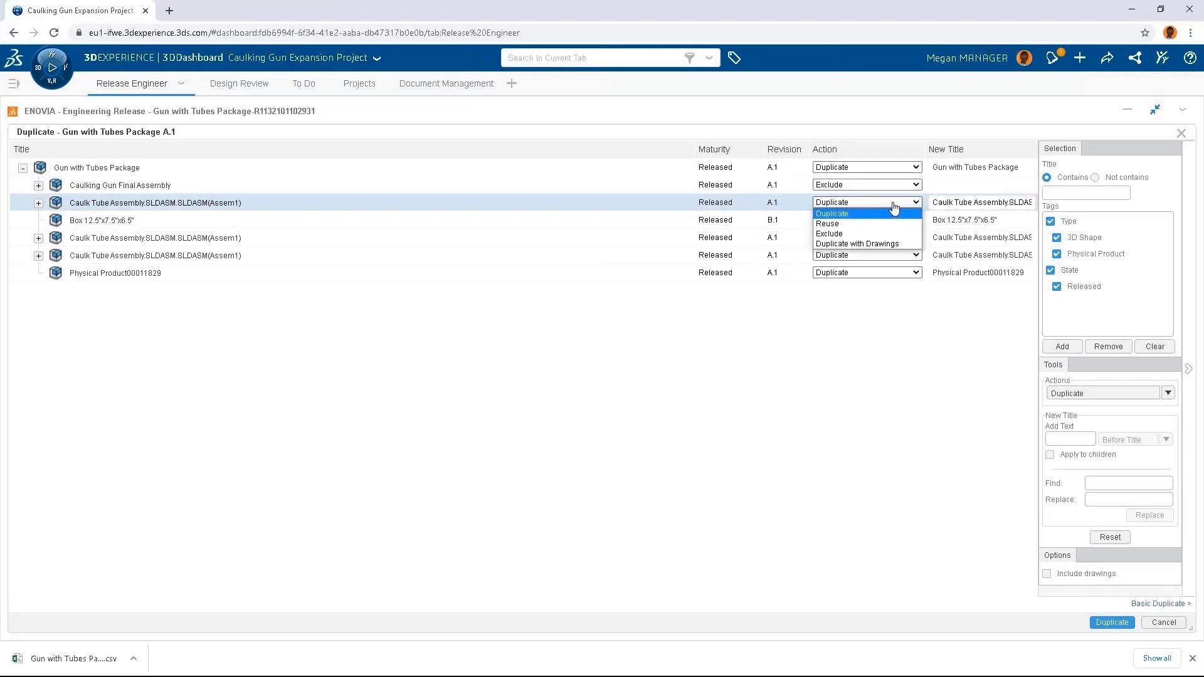
pyautogui.click(895, 229)
pyautogui.click(895, 220)
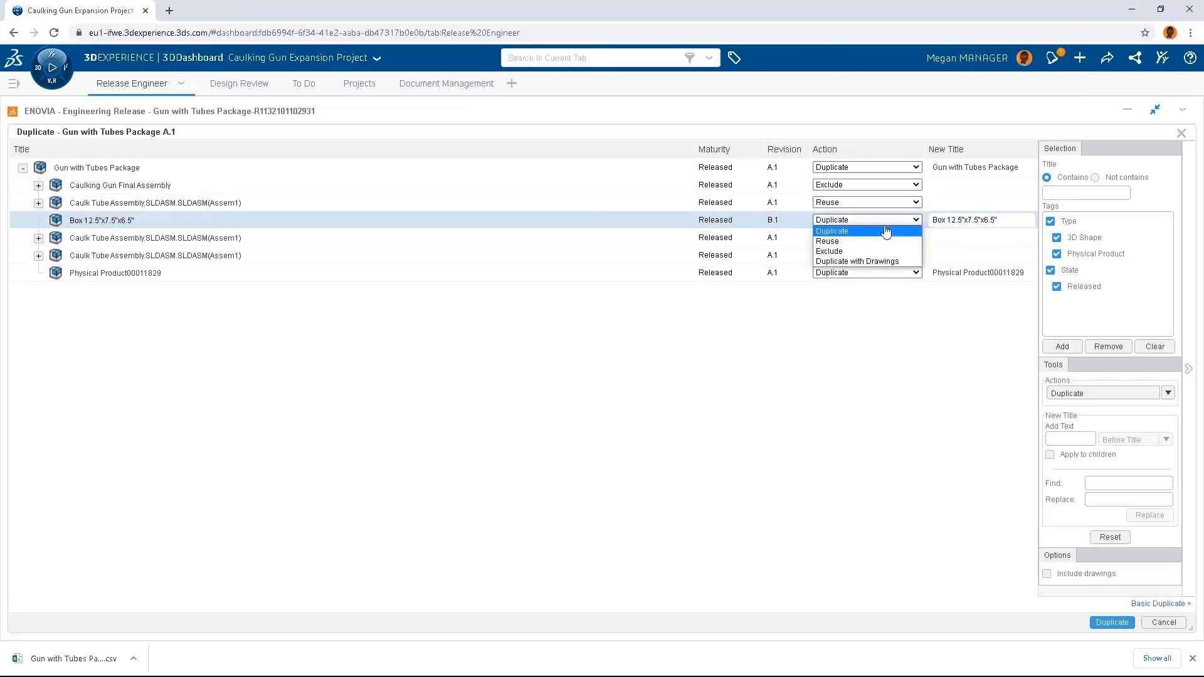
pyautogui.click(853, 255)
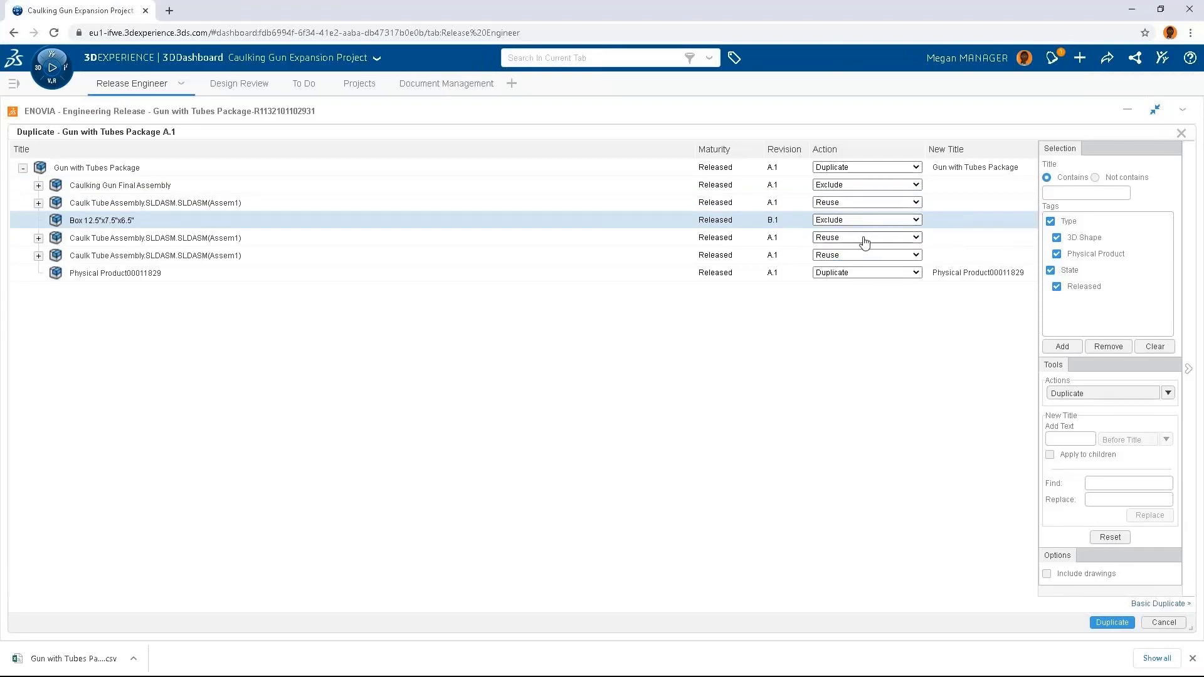
pyautogui.click(865, 237)
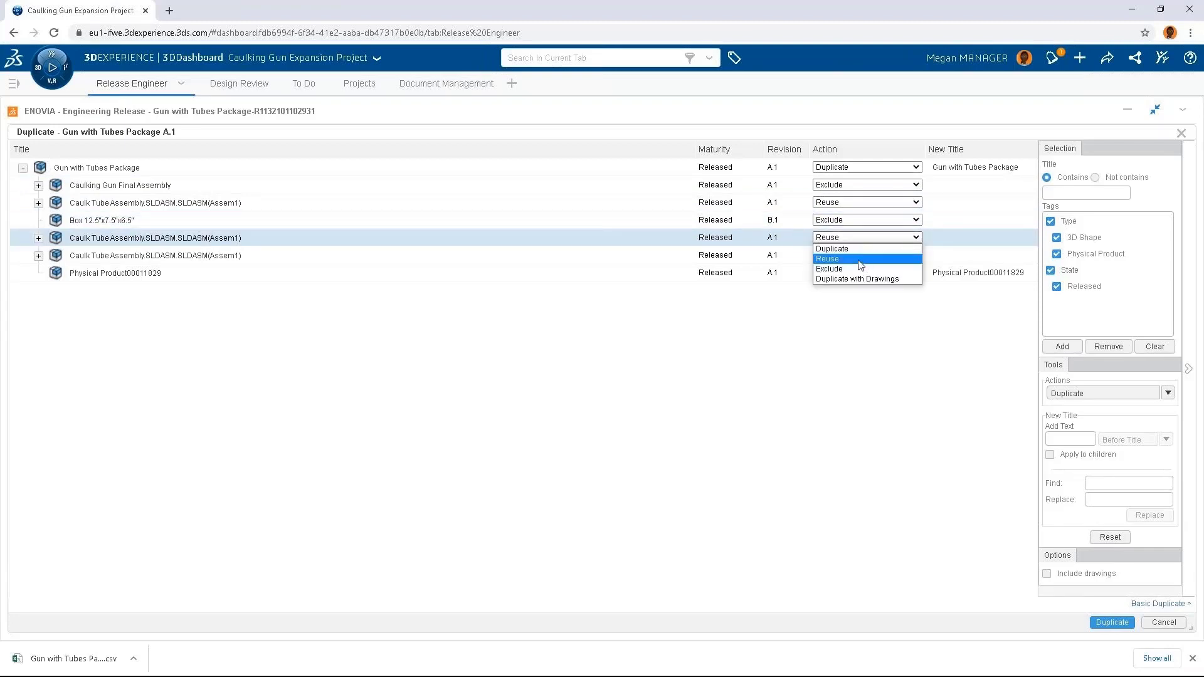
pyautogui.click(861, 260)
pyautogui.click(856, 255)
pyautogui.click(859, 276)
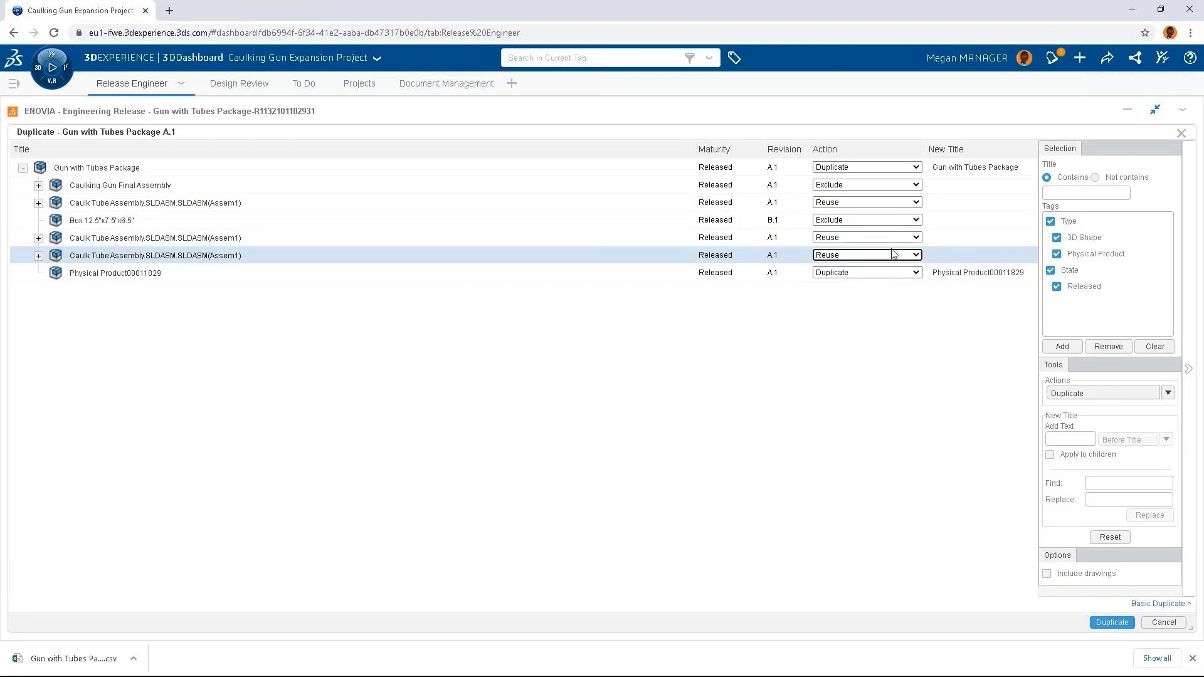
# Set the duplicate's new title to "Tubes Only Package" and run the duplication
pyautogui.click(960, 167)
pyautogui.moveTo(964, 167); pyautogui.dragTo(927, 171)
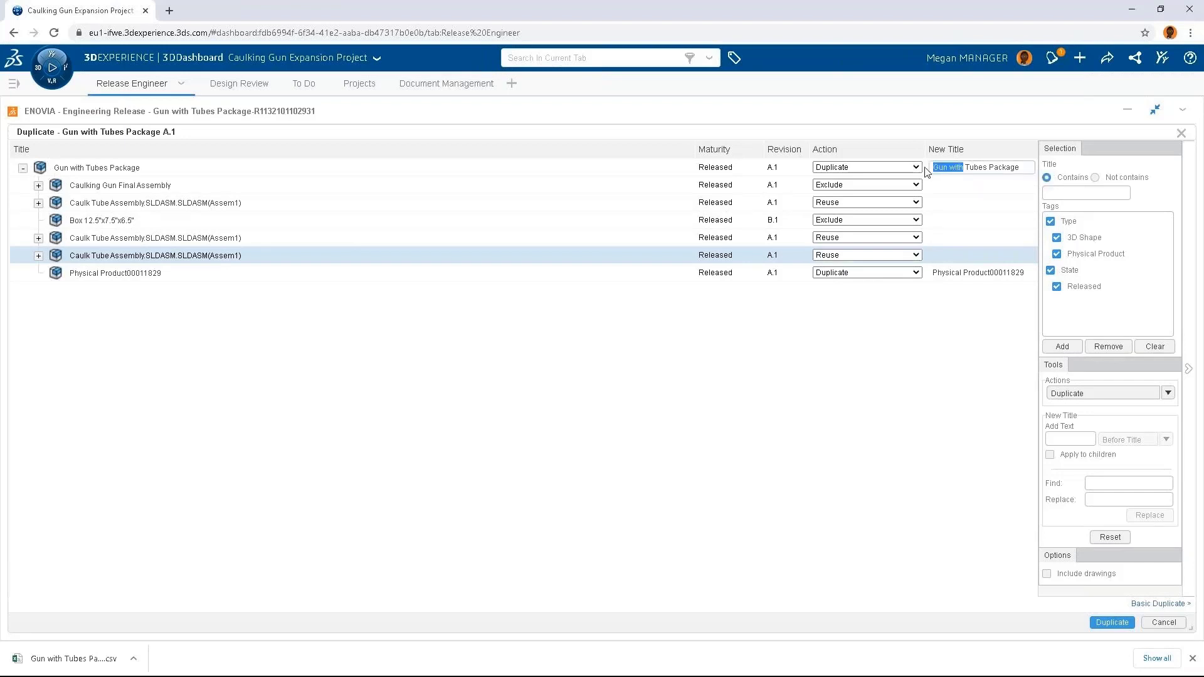
pyautogui.press('Delete')
pyautogui.press('Delete')
pyautogui.click(970, 193)
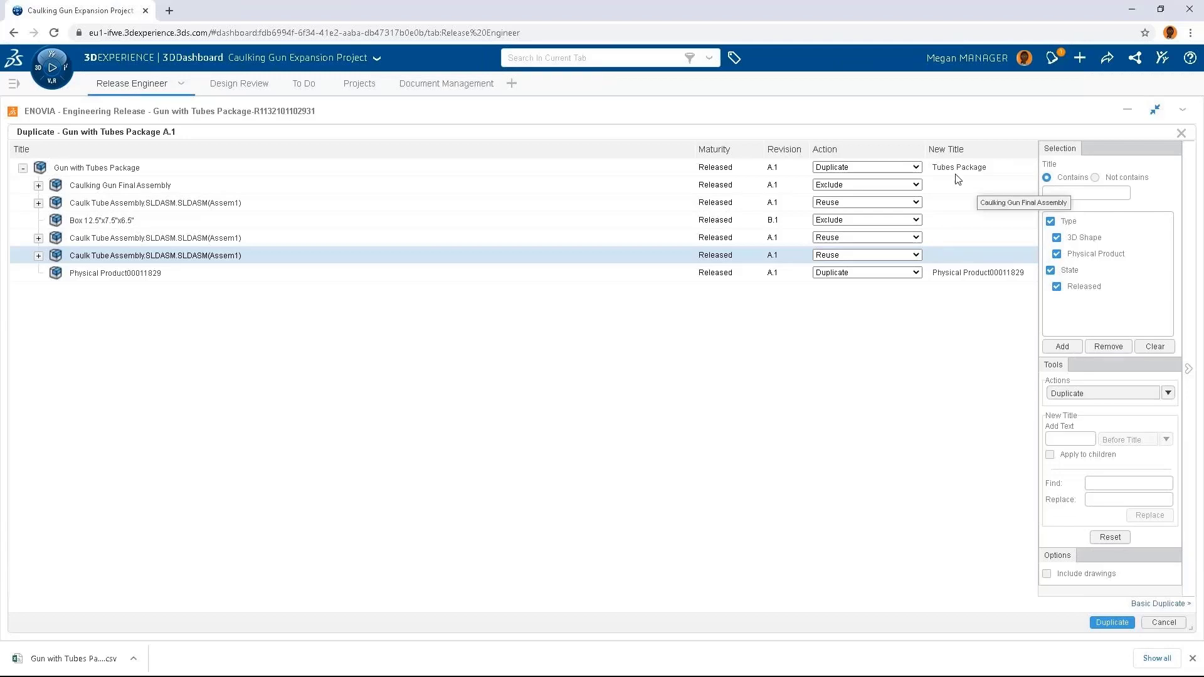
pyautogui.click(959, 168)
pyautogui.write('Guly')
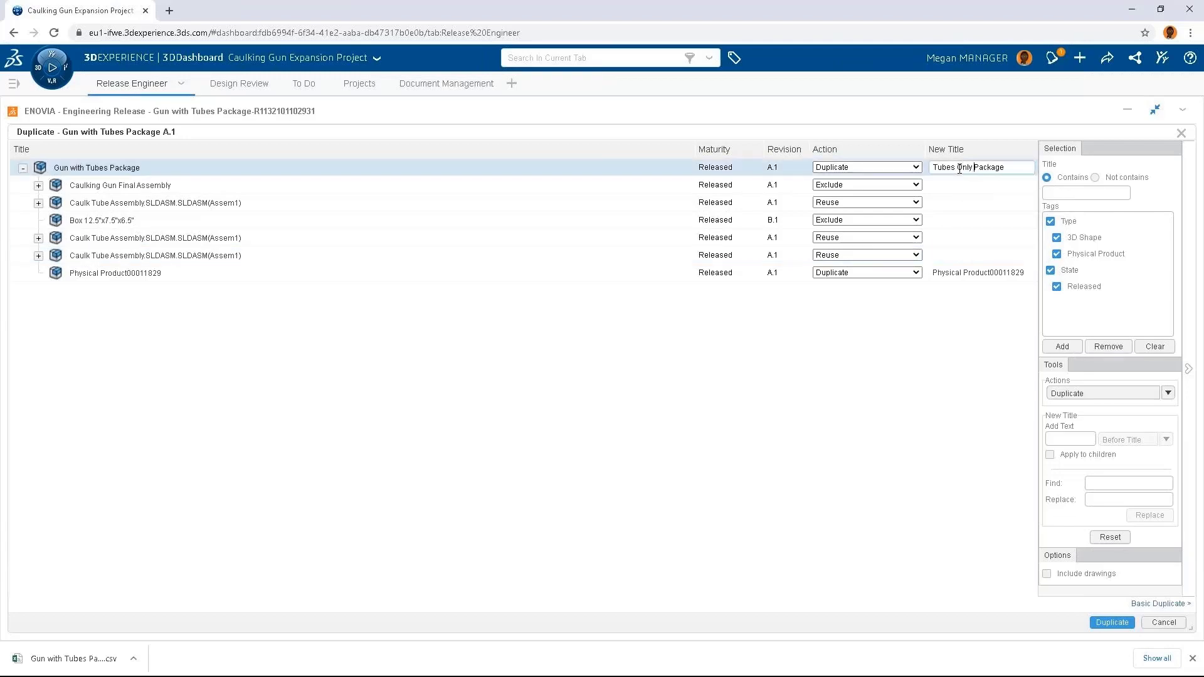
pyautogui.click(1112, 623)
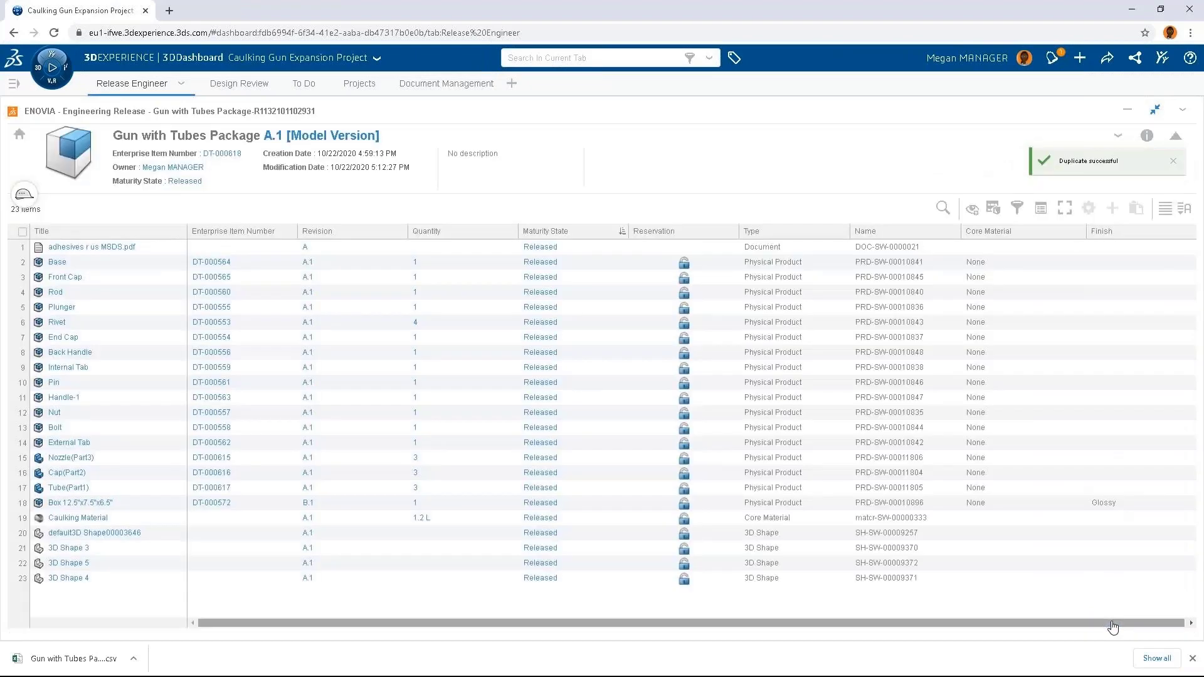
# Search for "only", switch the results to the recent content, and open the Tubes Only Package
pyautogui.click(1155, 111)
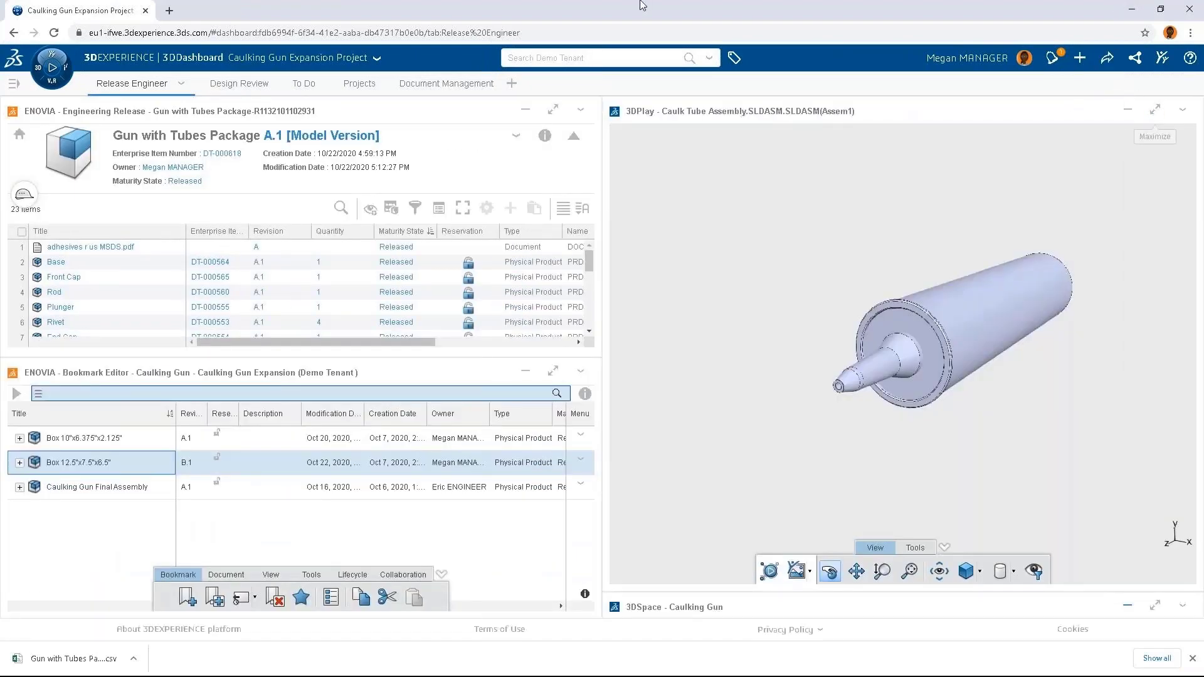
pyautogui.click(558, 59)
pyautogui.write('only')
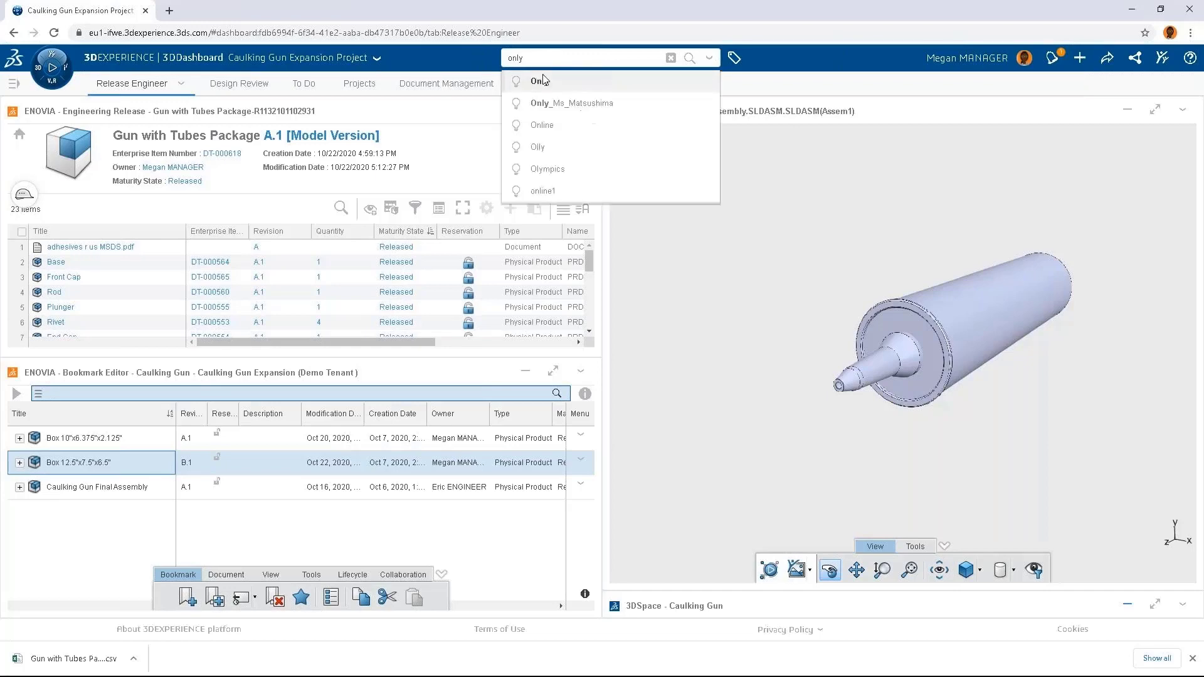
pyautogui.click(542, 83)
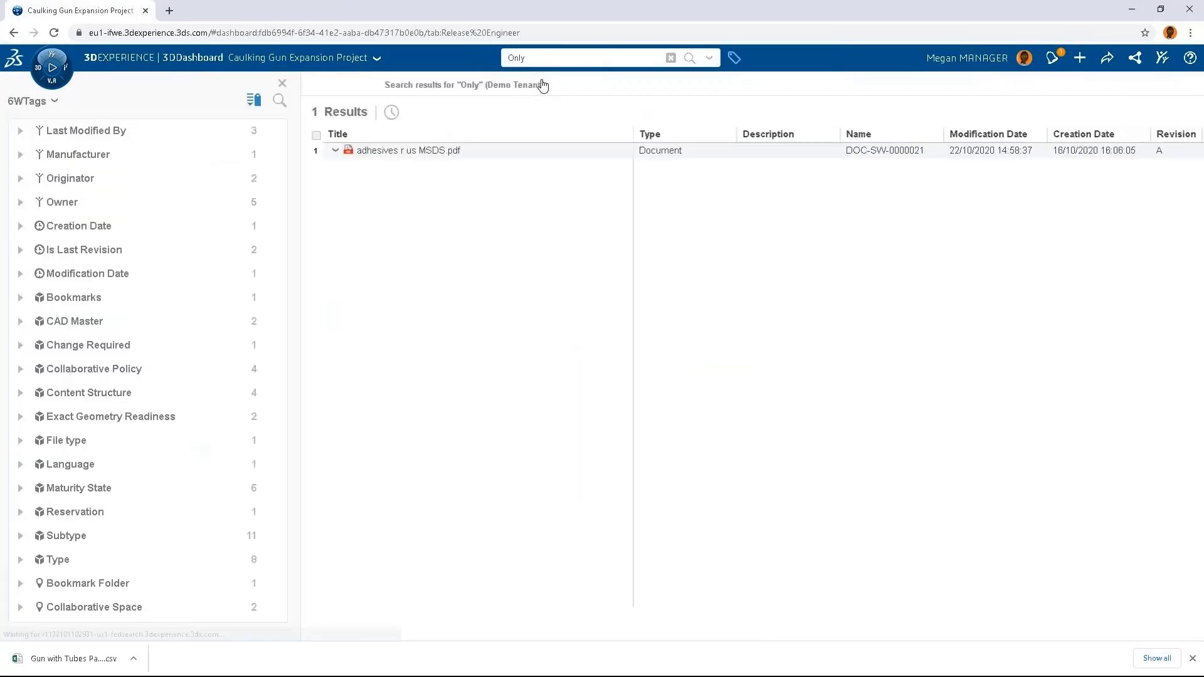
pyautogui.click(390, 113)
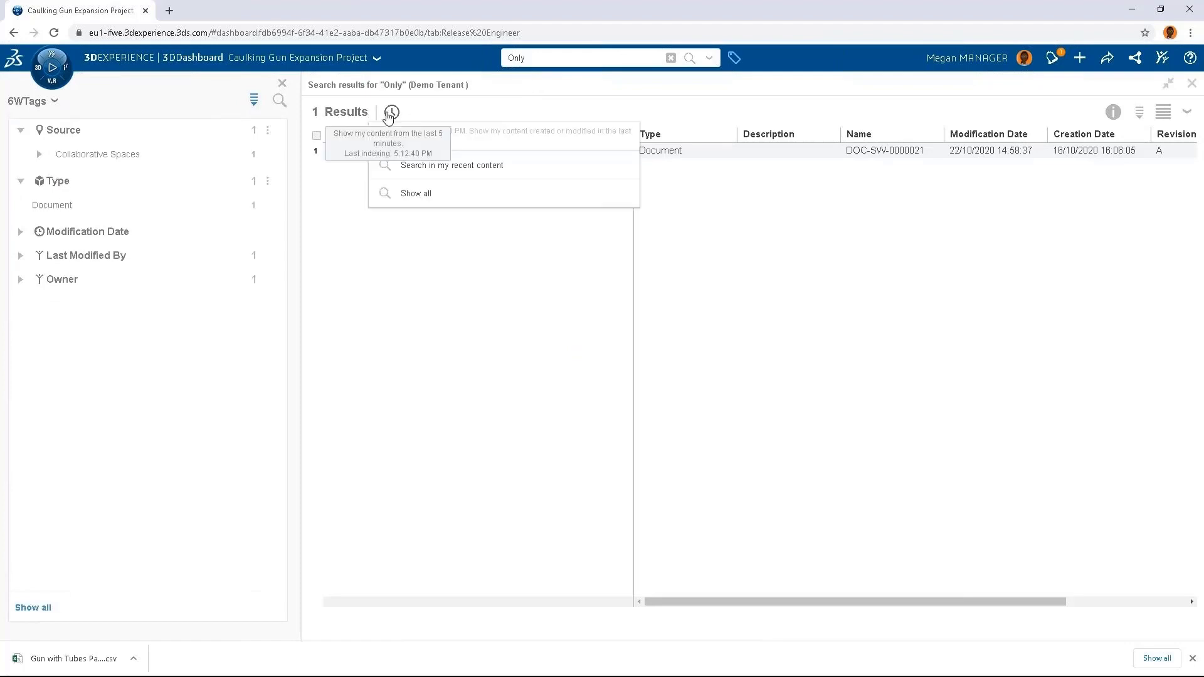
pyautogui.click(427, 165)
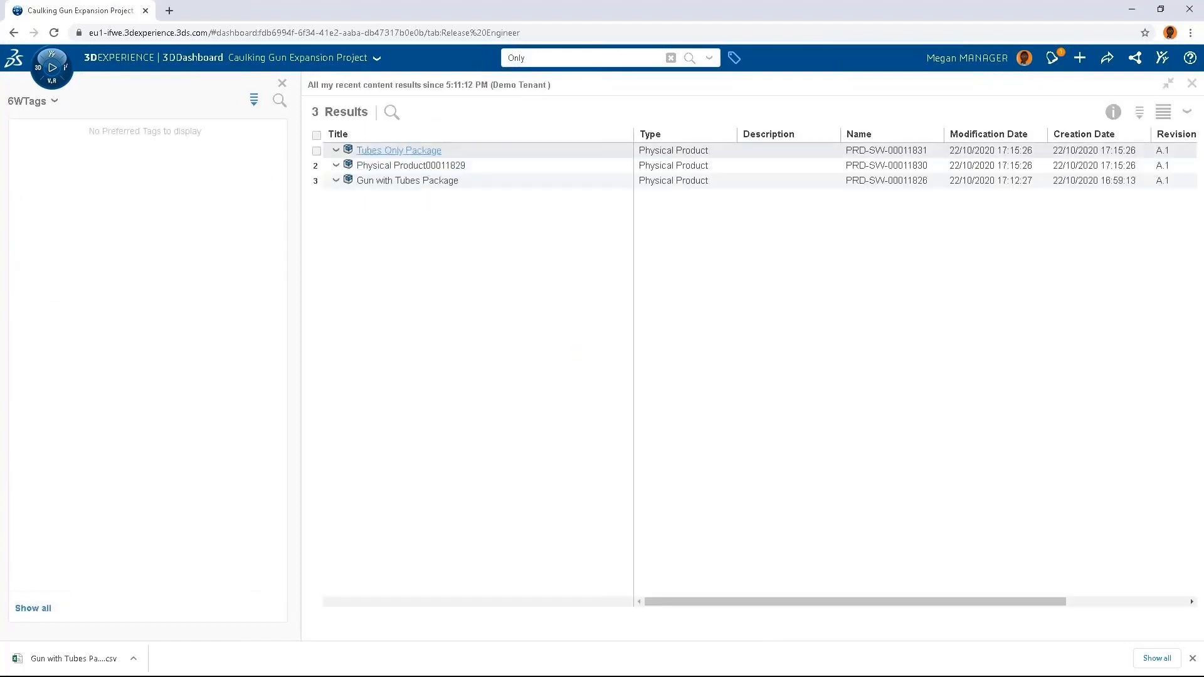
pyautogui.click(414, 151)
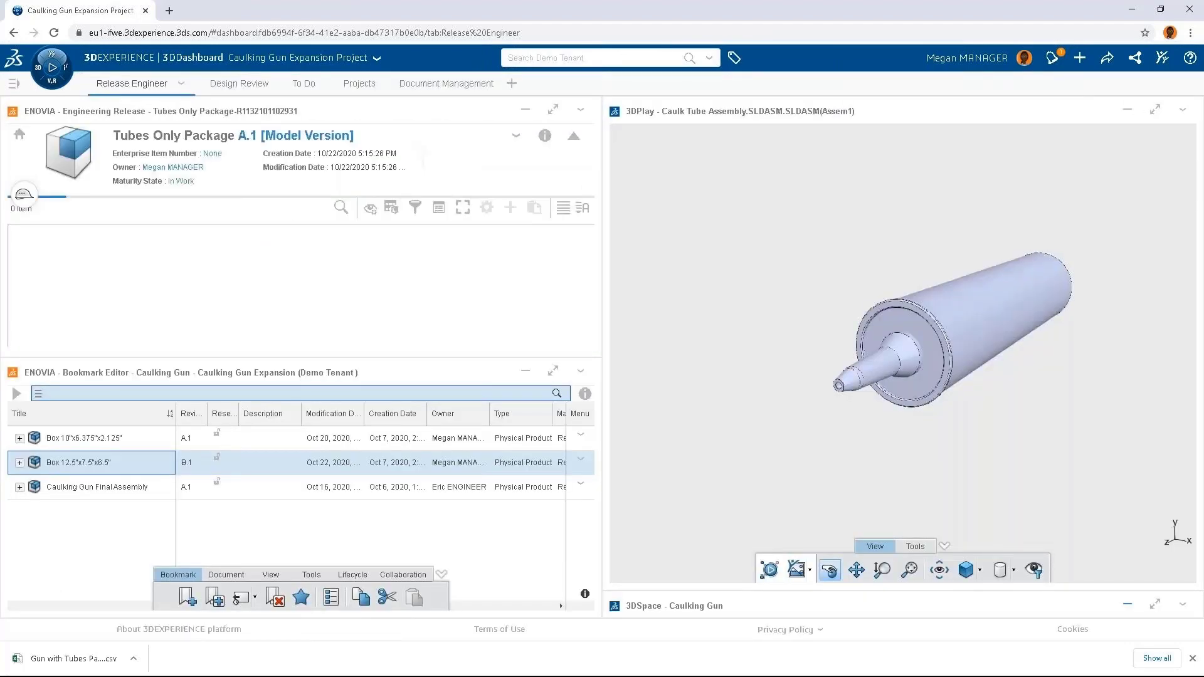
# Show the Tubes Only Package's structure in the Direct view and assign an enterprise item number to the package
pyautogui.click(370, 210)
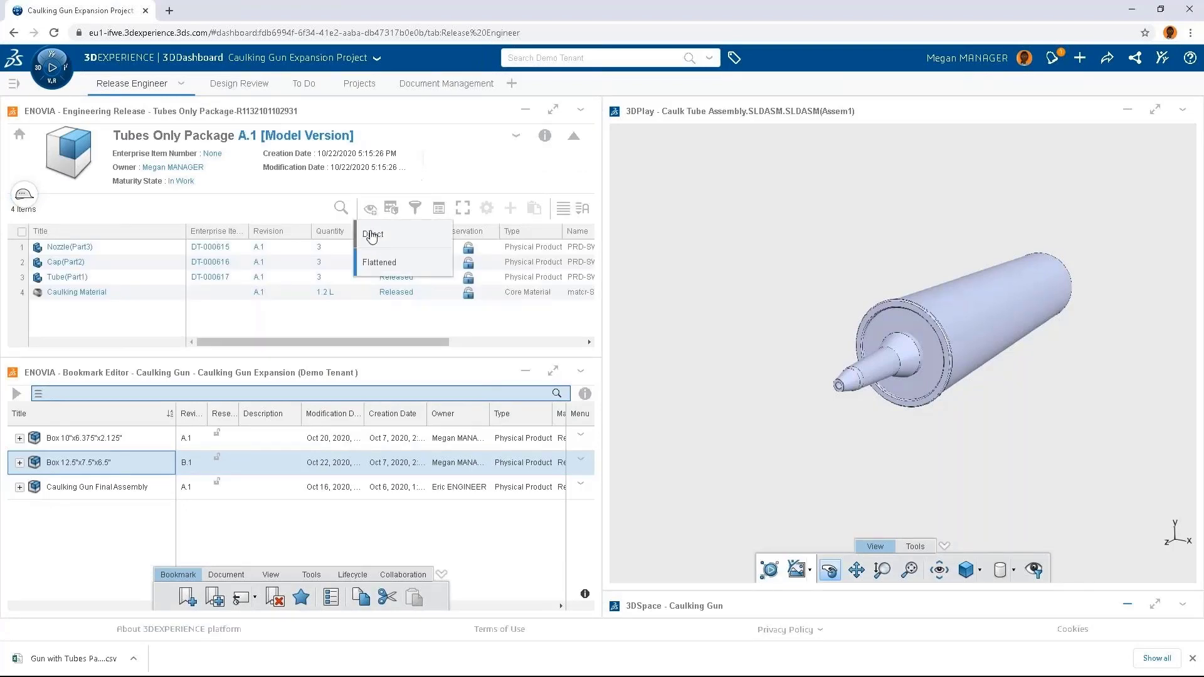
pyautogui.click(370, 235)
pyautogui.click(207, 155)
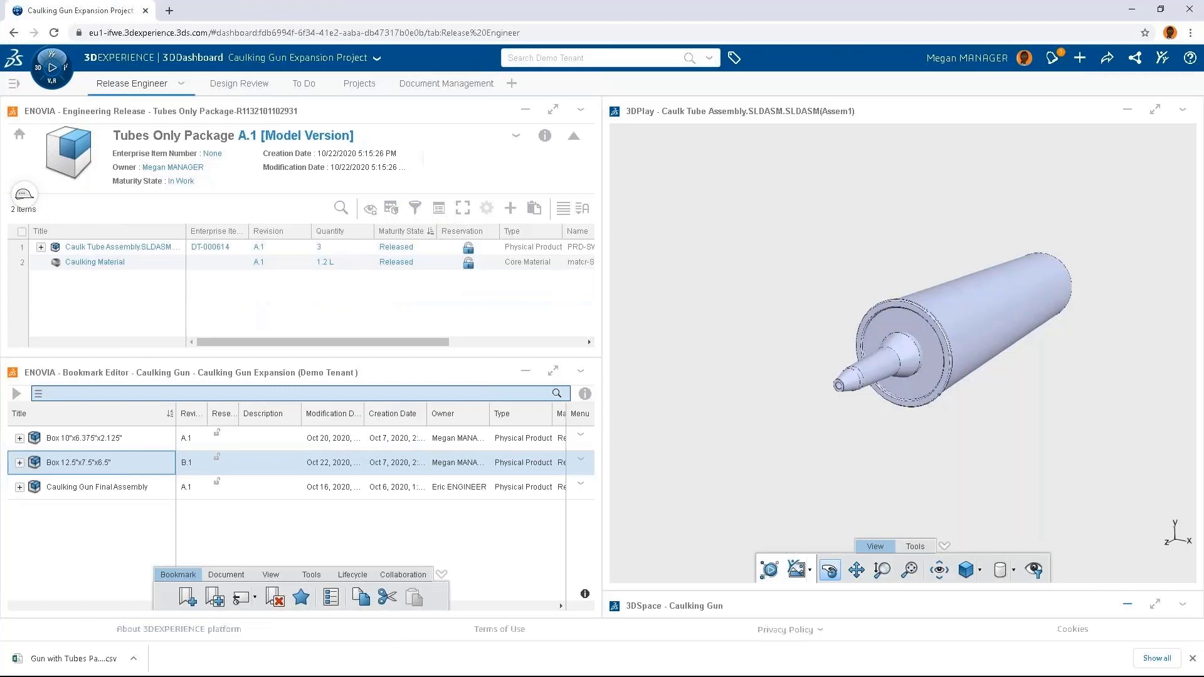
pyautogui.click(509, 330)
# Add the bookmarked Box 10"x6.375"x2.125" to the Tubes Only Package and release the package
pyautogui.moveTo(87, 437); pyautogui.dragTo(107, 303)
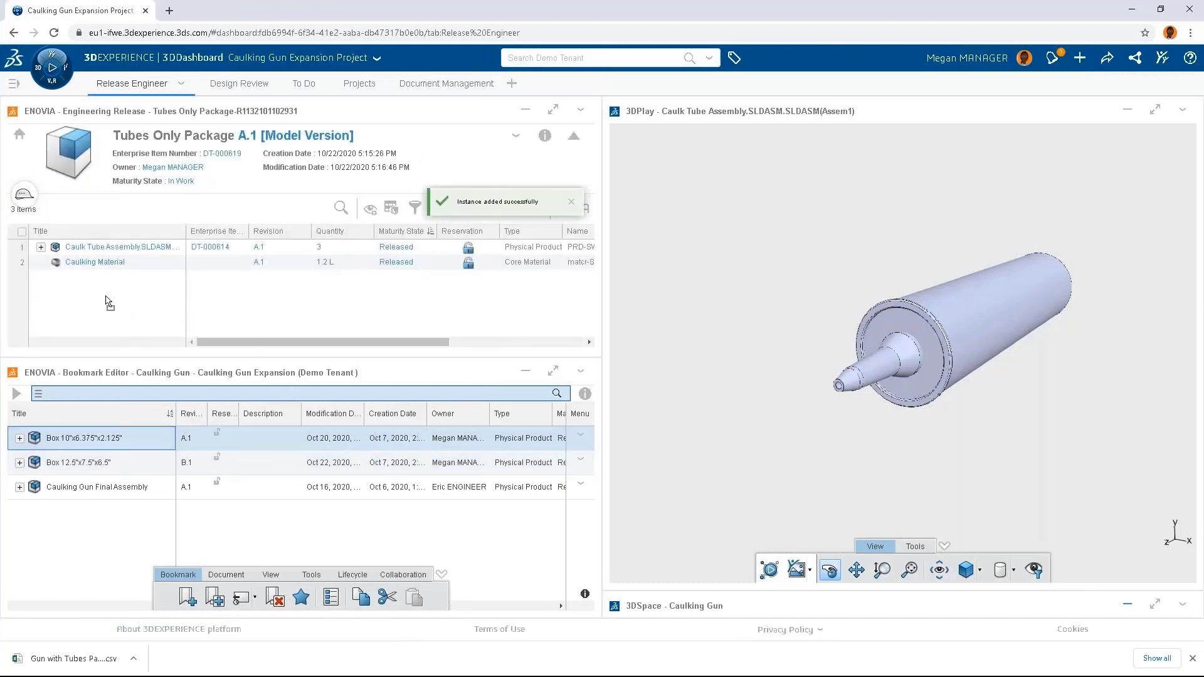
pyautogui.click(183, 181)
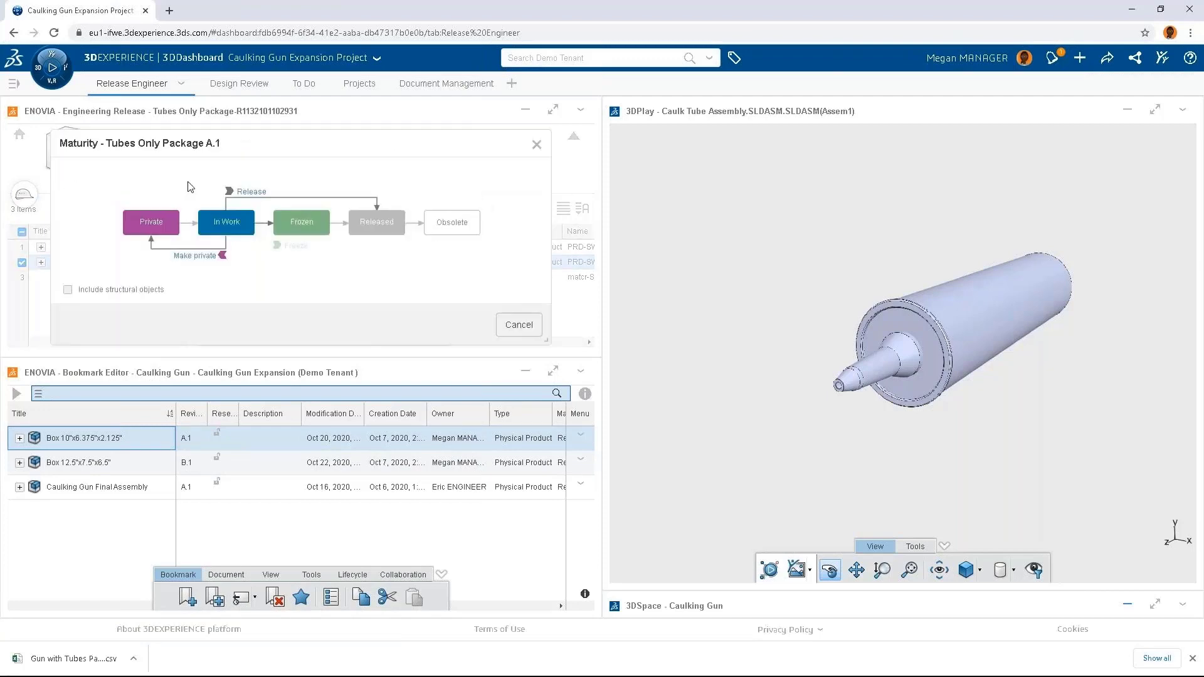
pyautogui.click(246, 196)
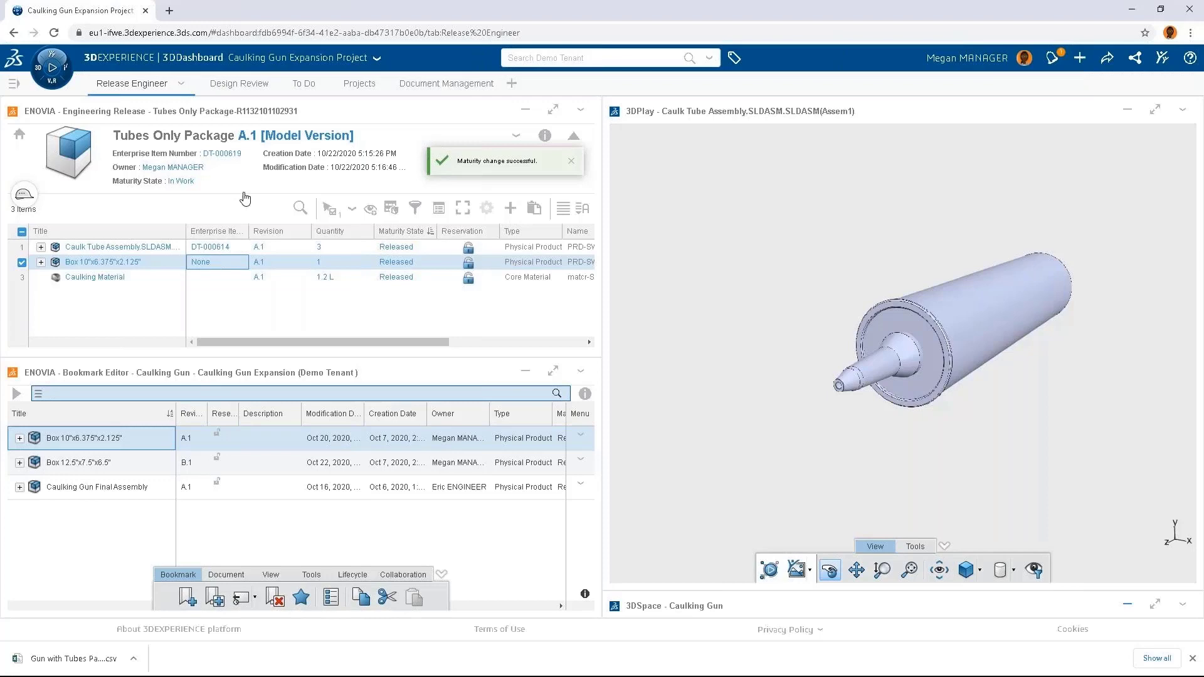
# In the project schedule, set the maturity state of the "Prepare final product packaging and release for manufacture/assembly" task to Completed
pyautogui.click(364, 86)
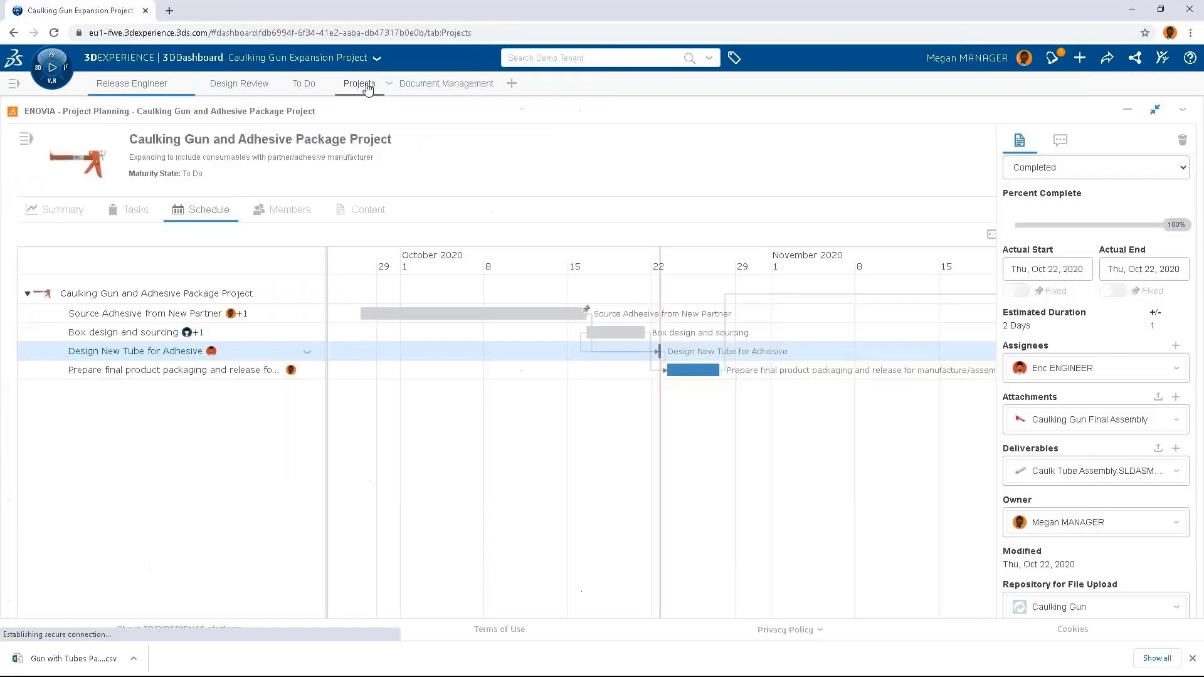
pyautogui.click(696, 375)
pyautogui.click(1087, 426)
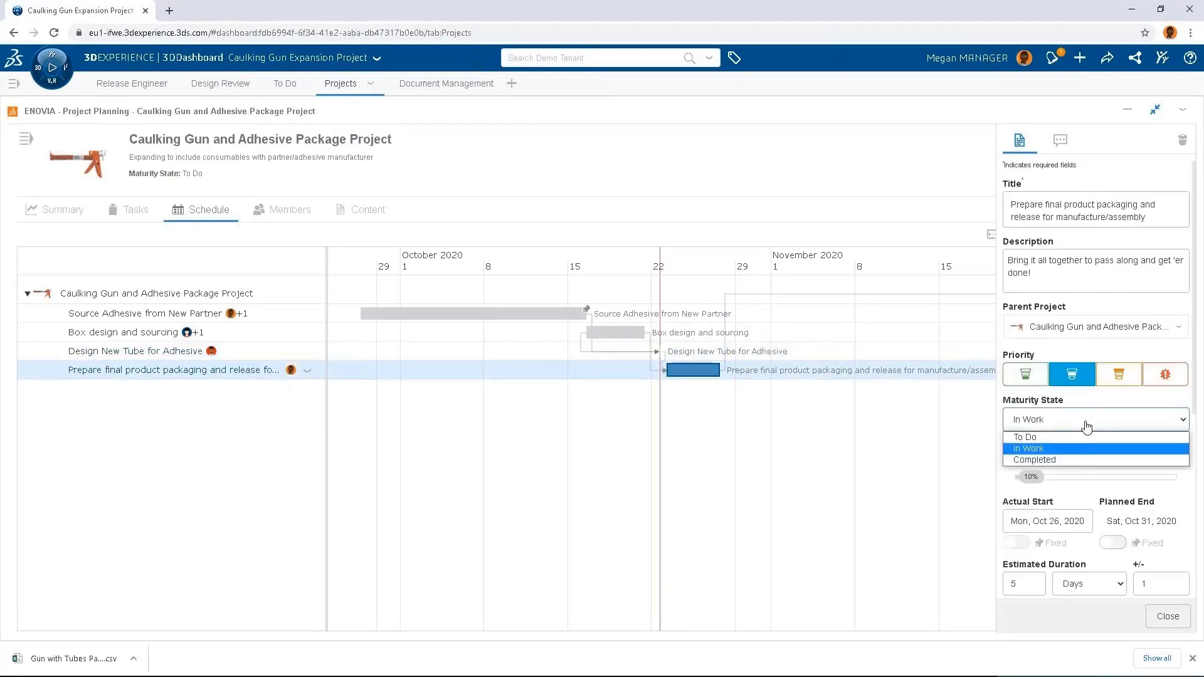
pyautogui.click(1083, 460)
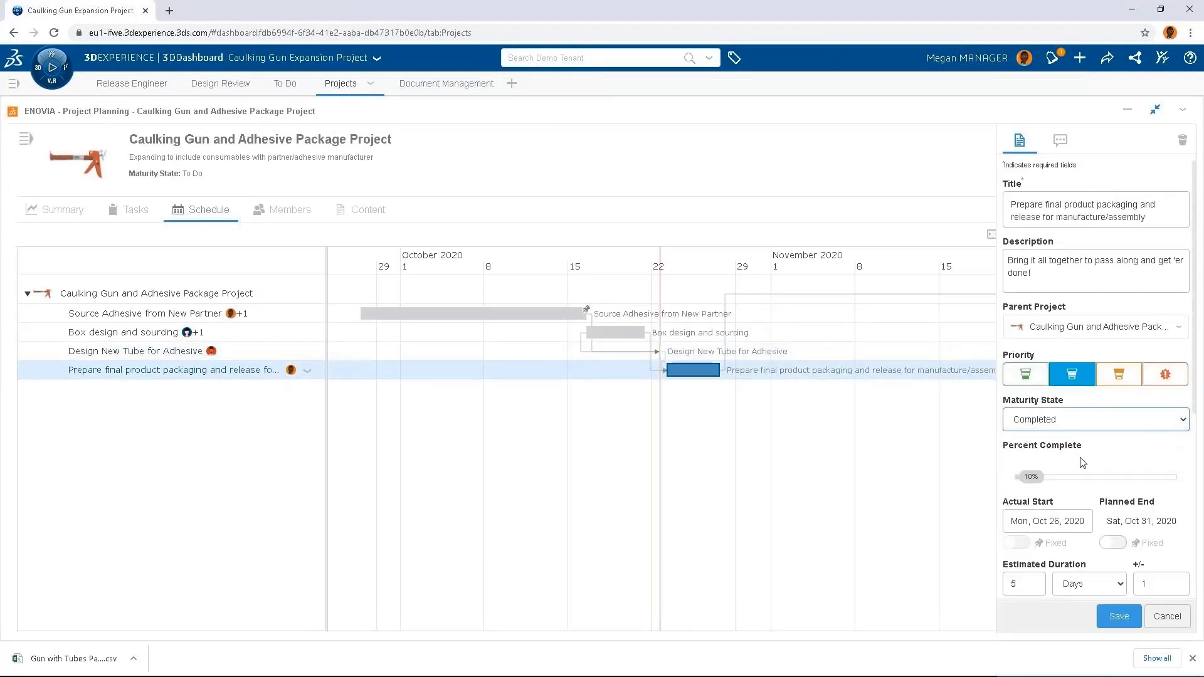
# Add the Tubes Only Package and the Gun with Tubes Package as deliverables of the final packaging task
pyautogui.scroll(-4, 1082, 463)
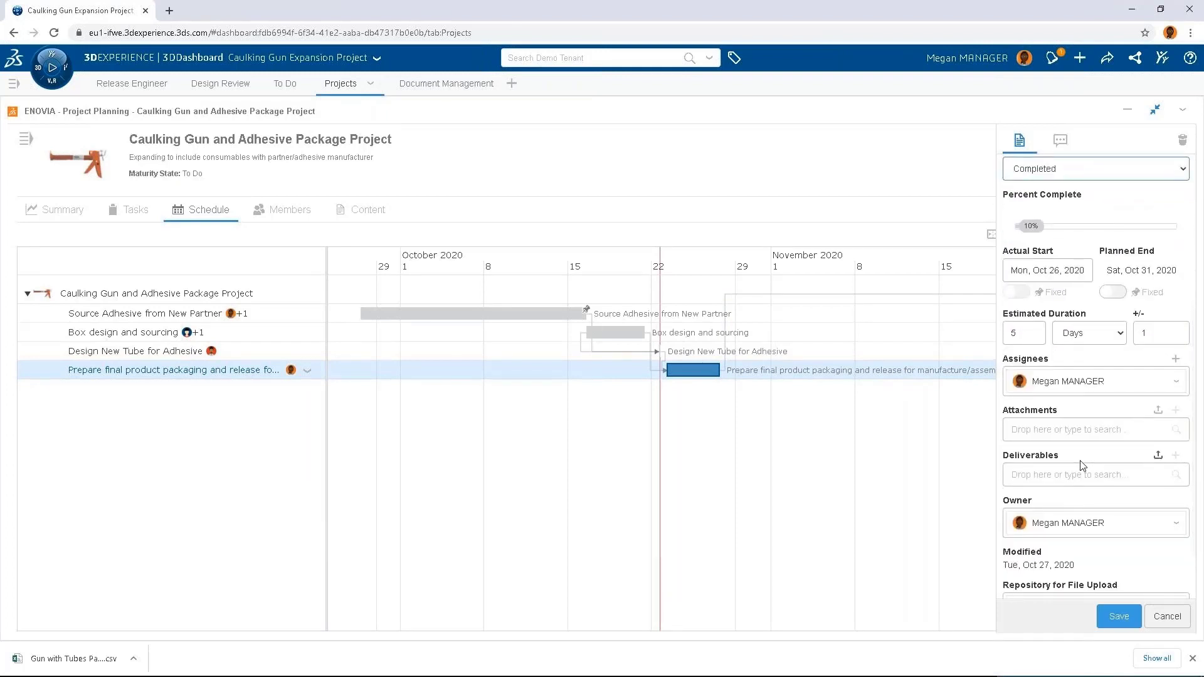
pyautogui.click(1080, 471)
pyautogui.write('tubes only')
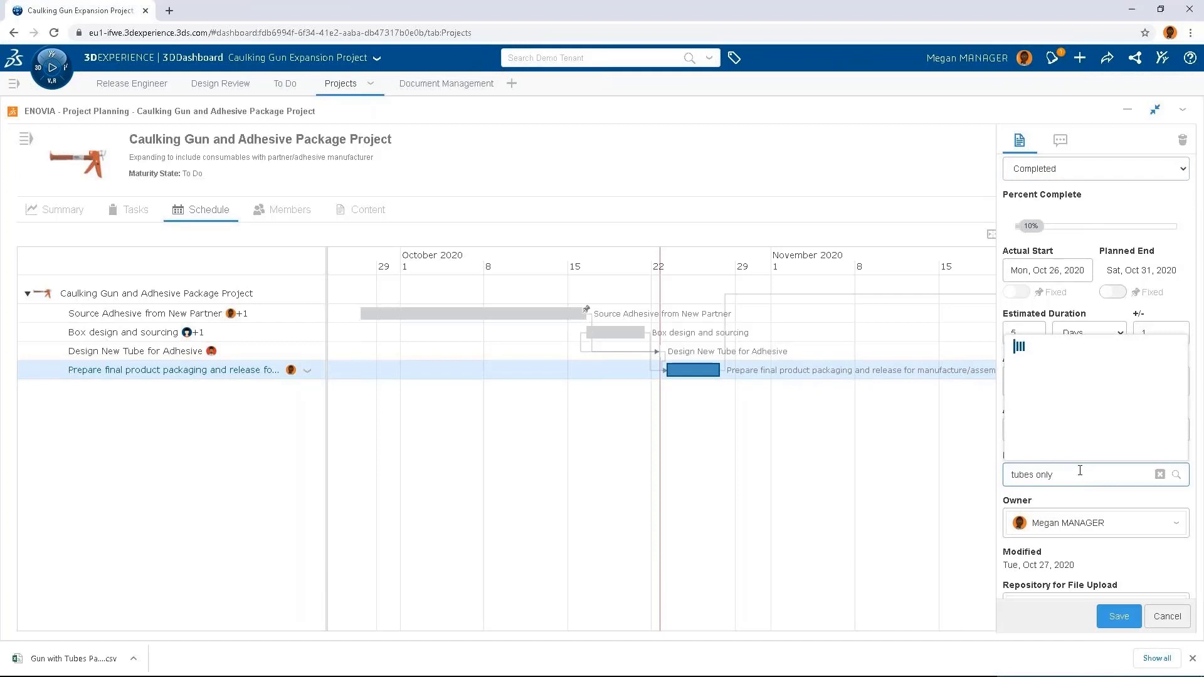
pyautogui.click(1079, 500)
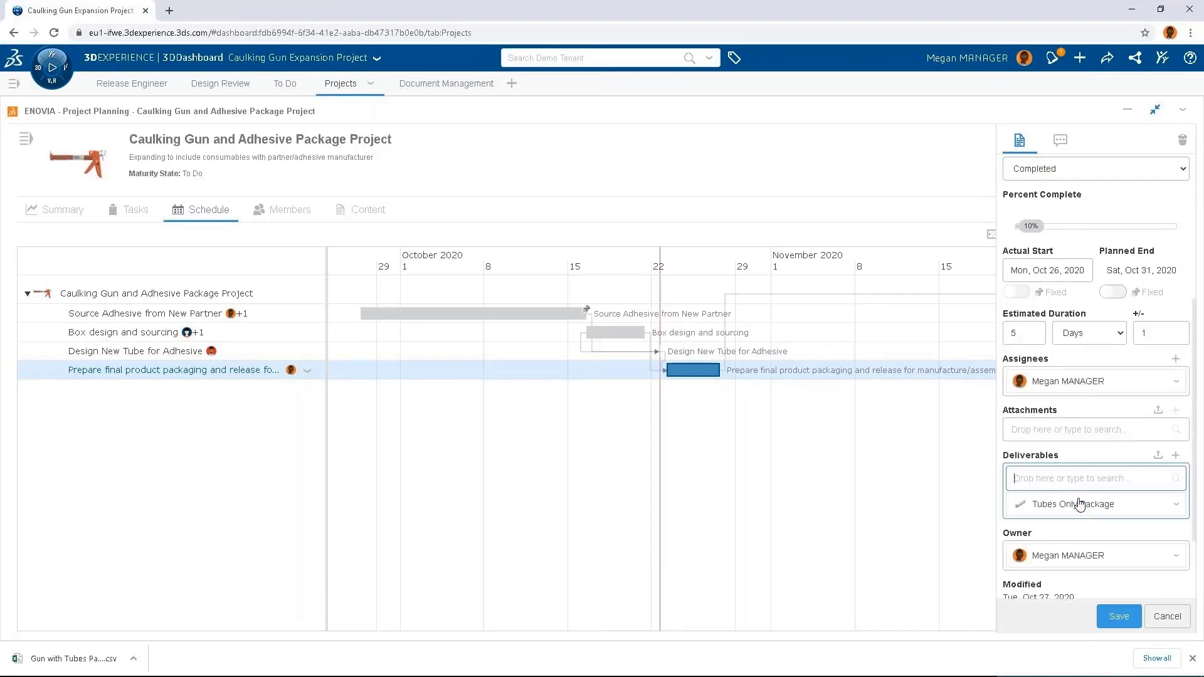
pyautogui.write('Gun with tubes')
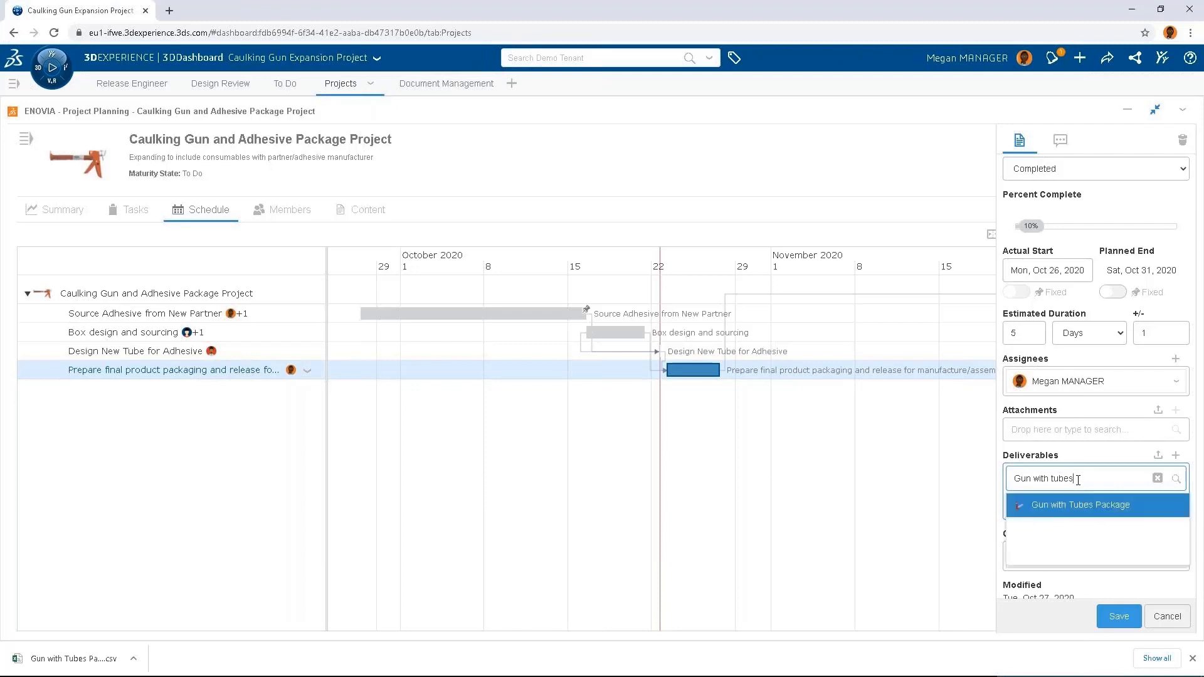
pyautogui.click(1080, 505)
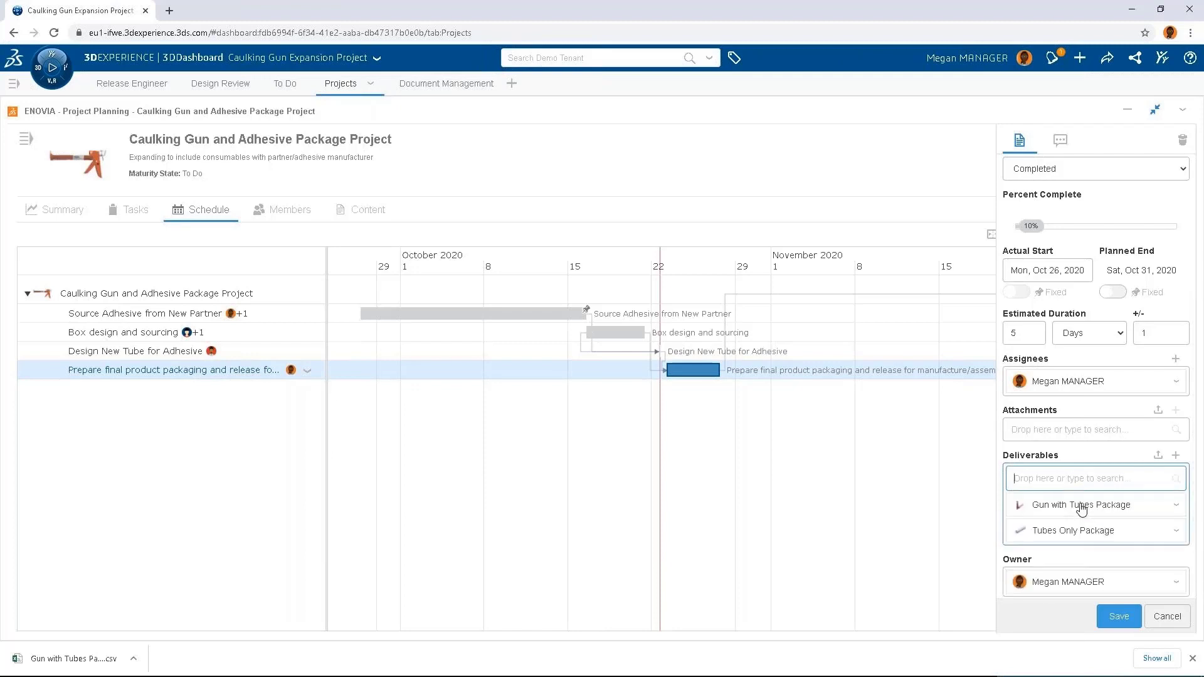
# Post the task comment "Thanks for the design, we are ready to manufacture!" mentioning the engineer, and save the task
pyautogui.click(1055, 140)
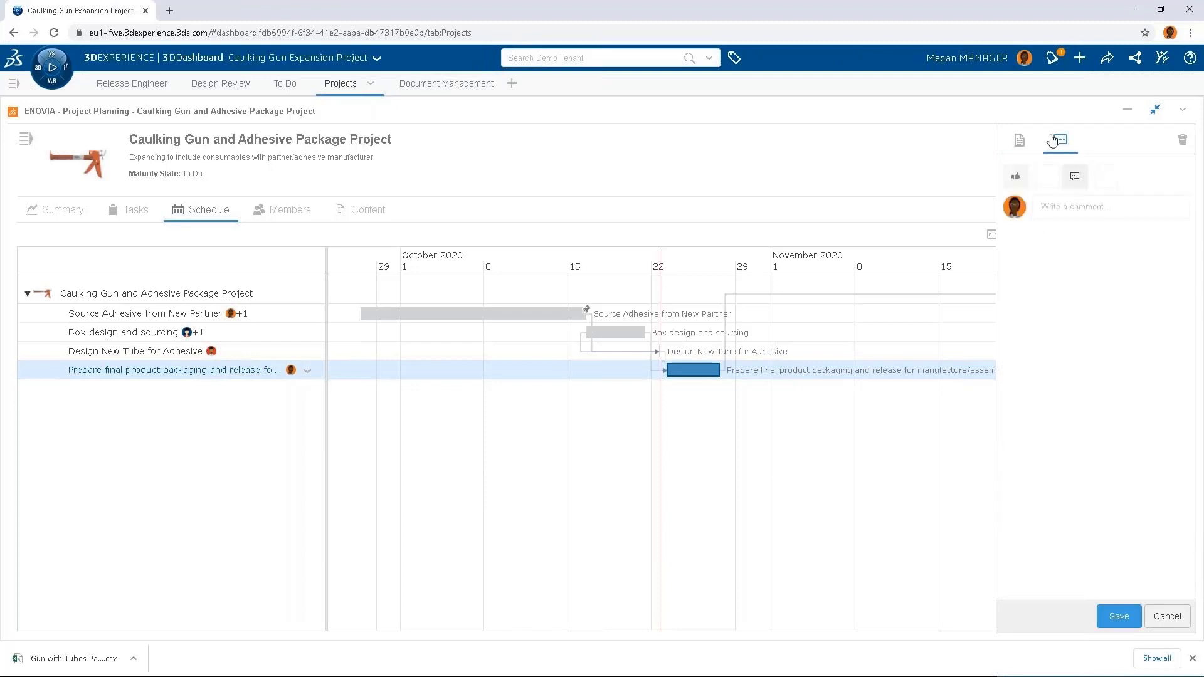
pyautogui.click(1073, 206)
pyautogui.write('@eric')
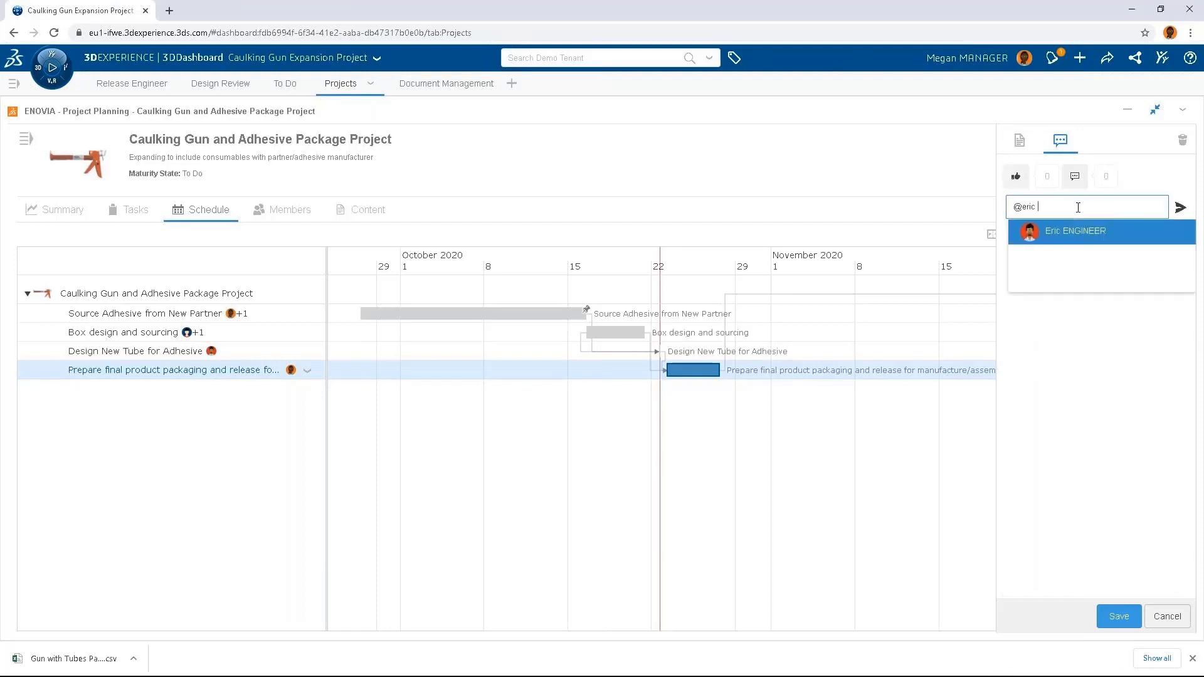
pyautogui.click(1074, 237)
pyautogui.write('Th')
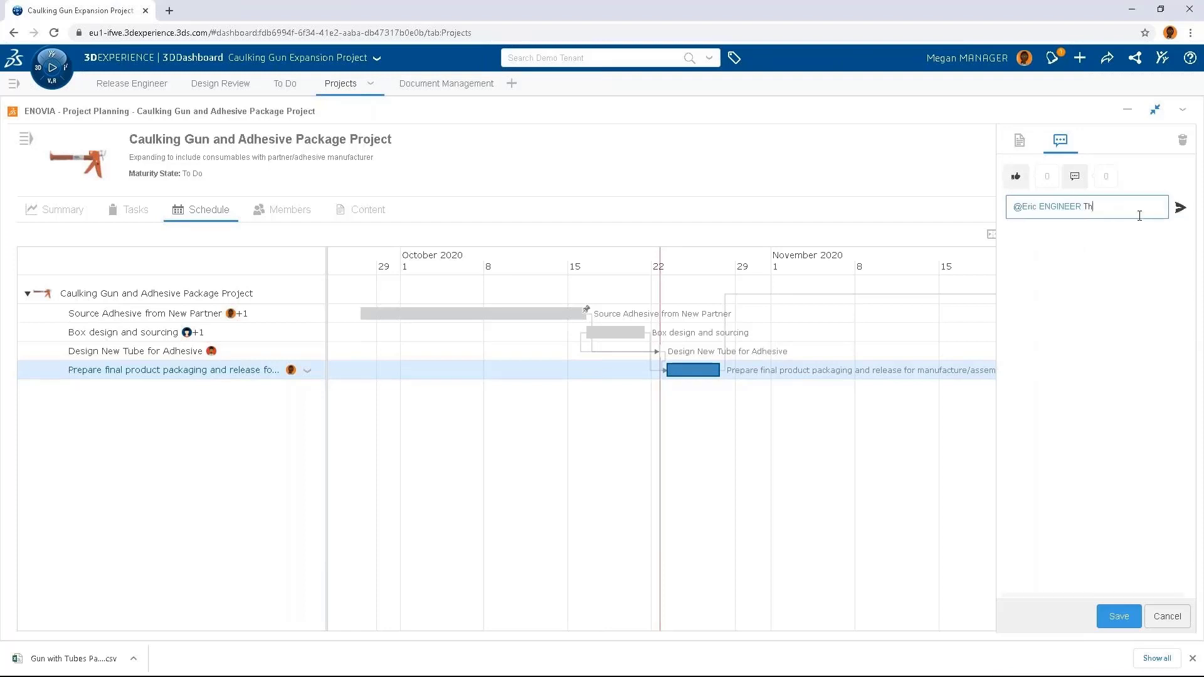
pyautogui.write('anks for the design, we are ready to manufacture')
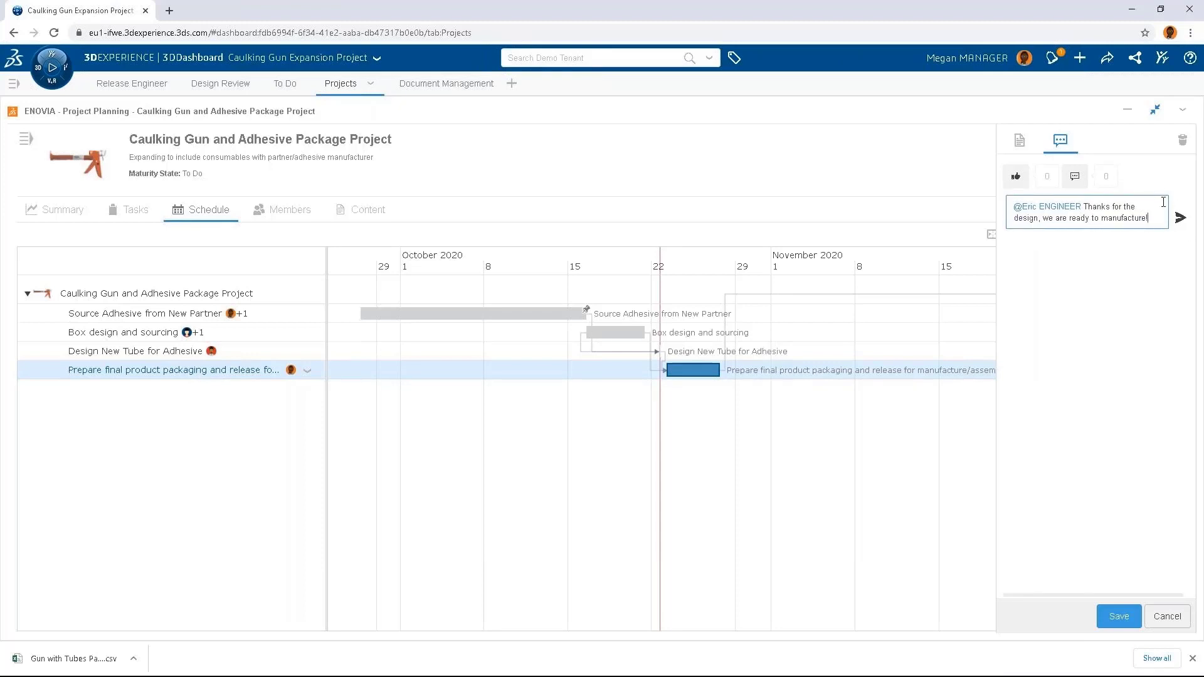
pyautogui.write('!')
pyautogui.click(1178, 219)
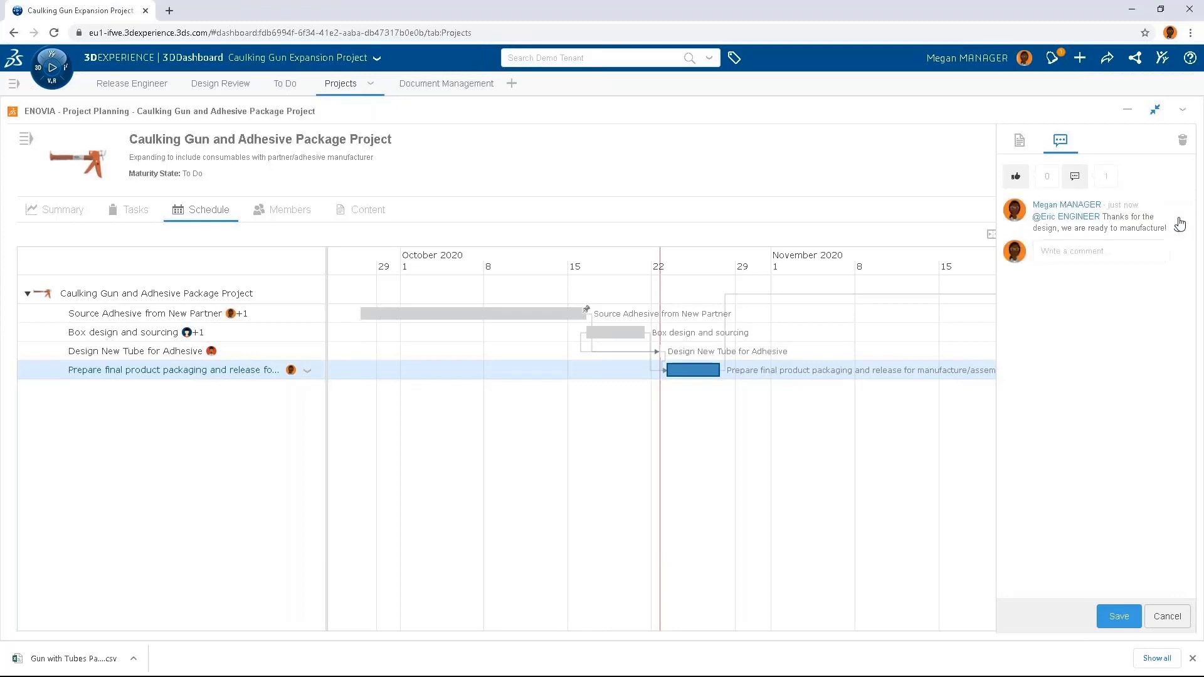
pyautogui.click(1123, 616)
pyautogui.click(1172, 150)
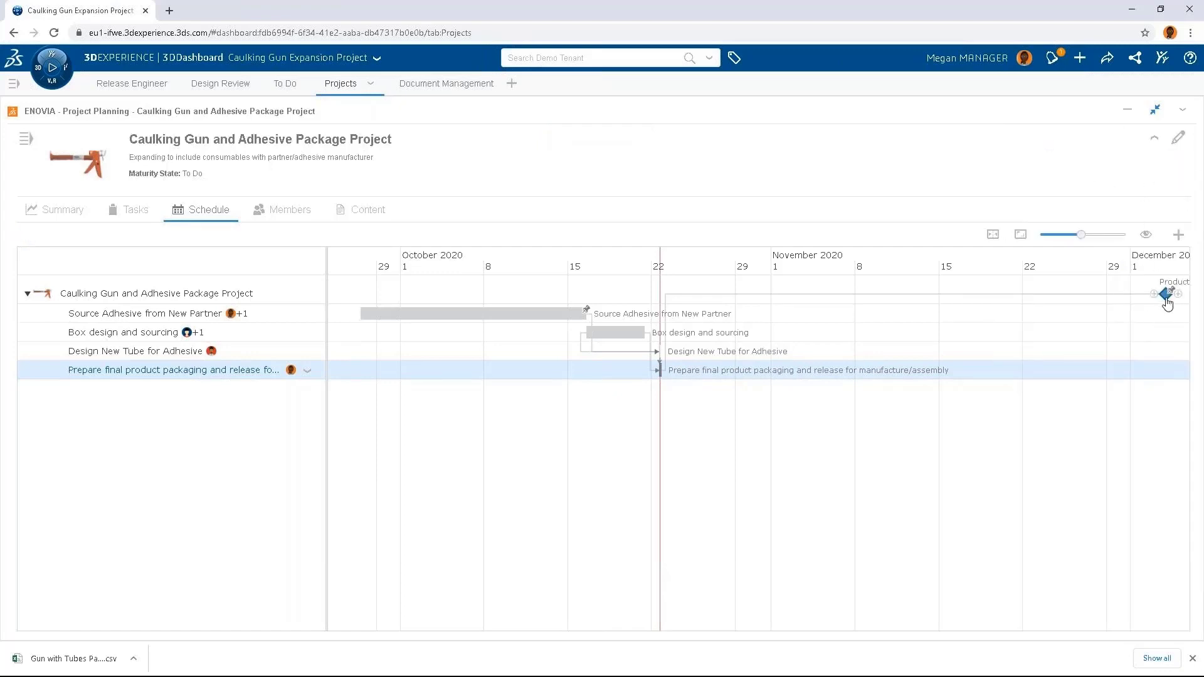
# Set the Product Launch milestone's maturity state to Completed, save it and close its details
pyautogui.doubleClick(1165, 295)
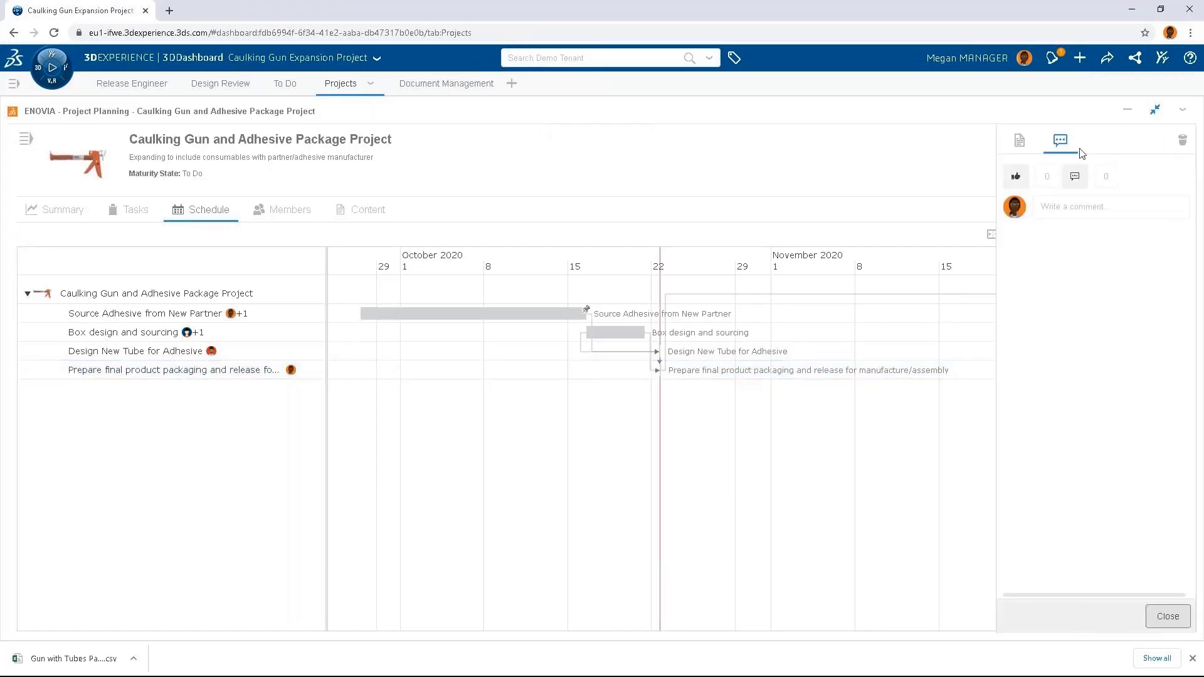
pyautogui.click(1110, 326)
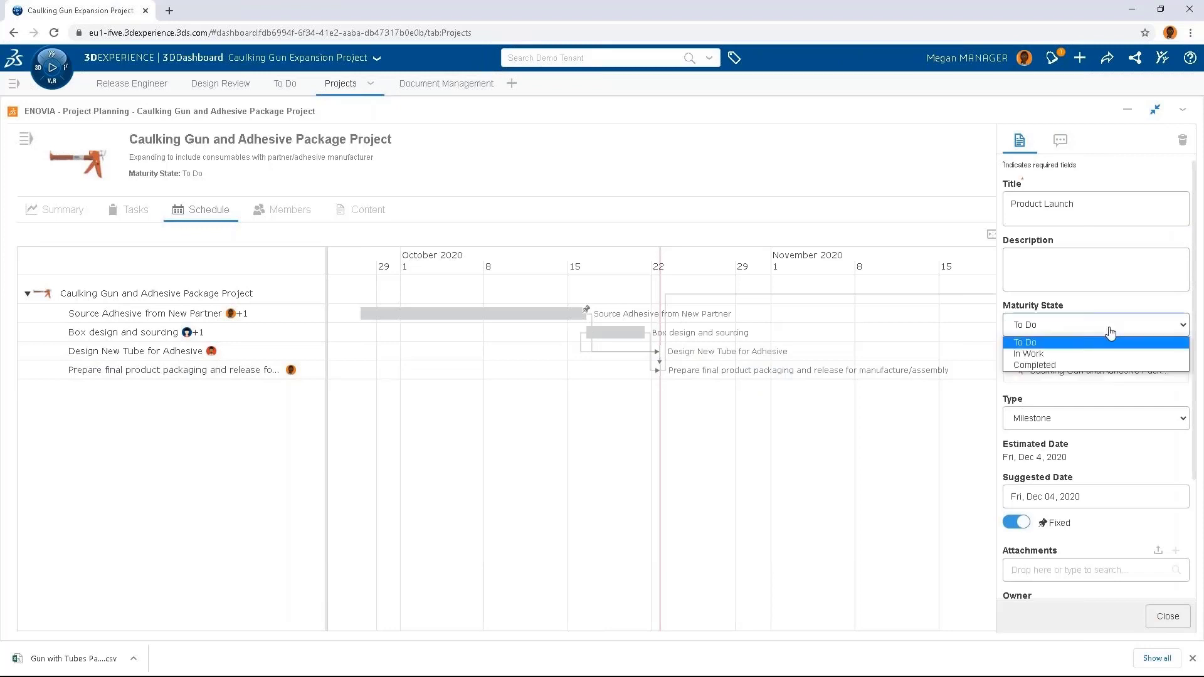
pyautogui.click(1114, 363)
pyautogui.click(1119, 618)
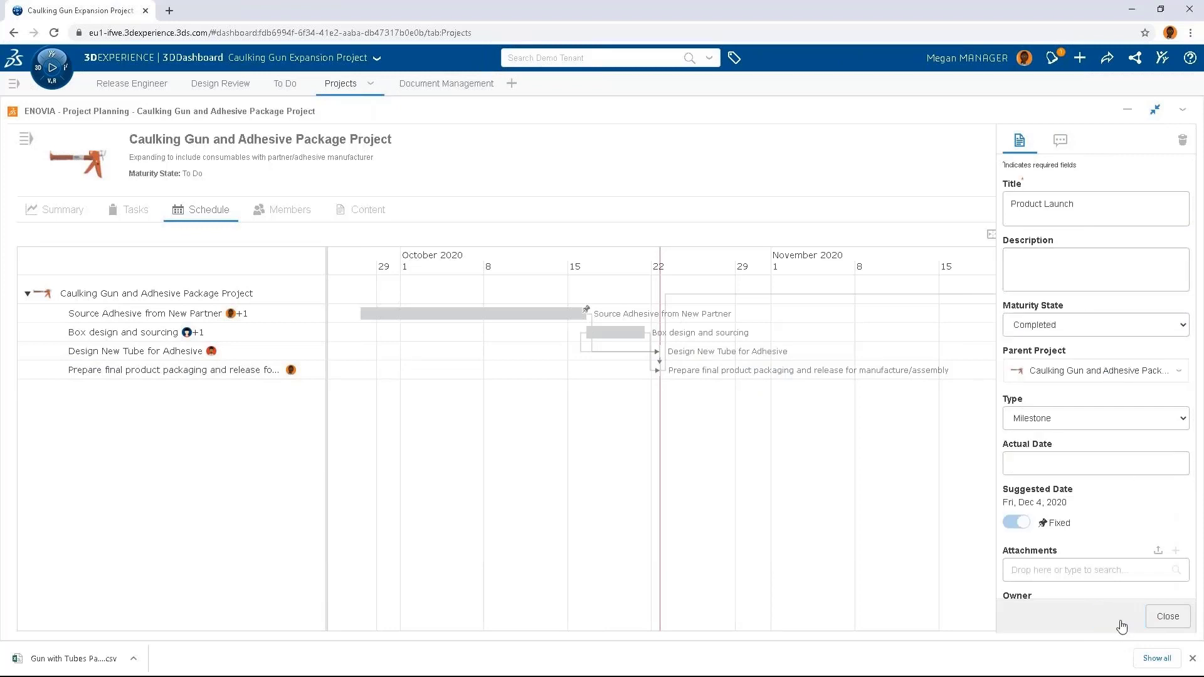
pyautogui.click(1168, 618)
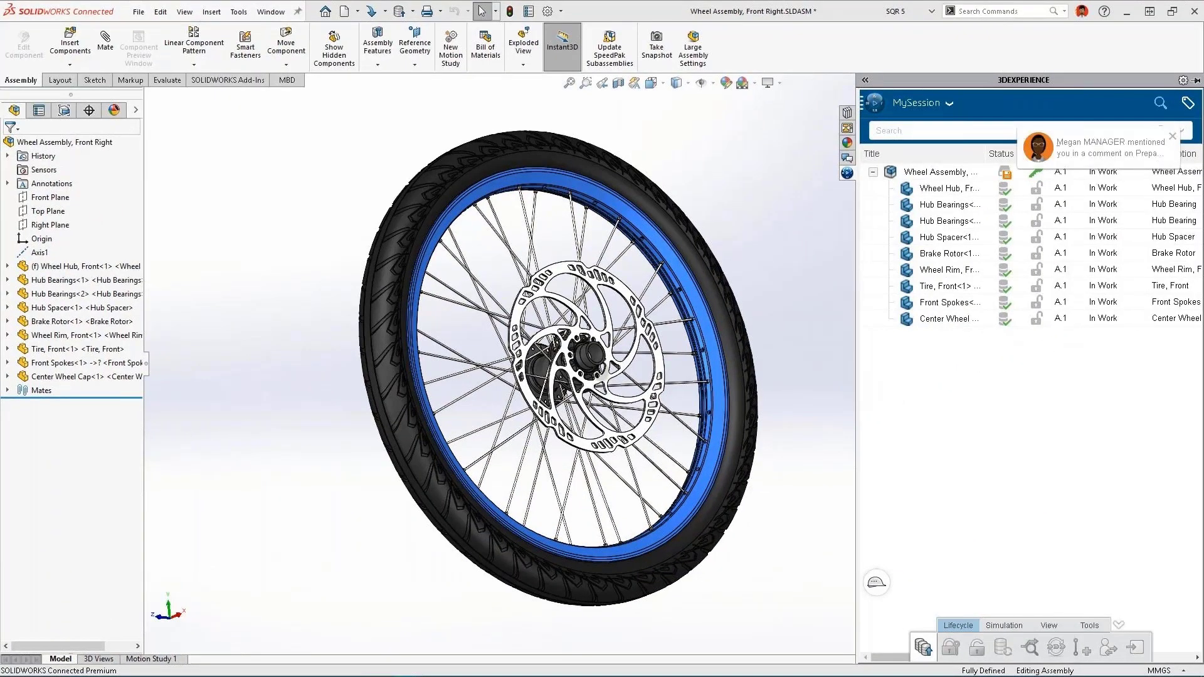
# In SOLIDWORKS, open the task comment from the mention notification and reply "Happy to help, on to the next project"
pyautogui.click(1078, 158)
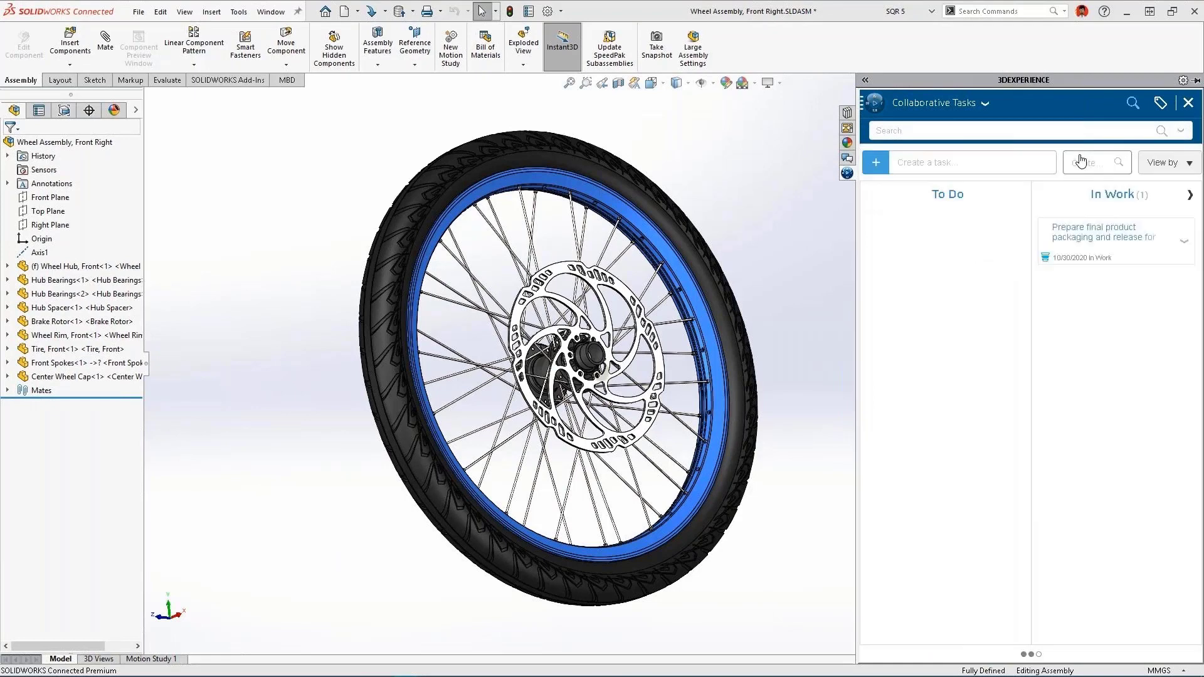
pyautogui.click(1079, 310)
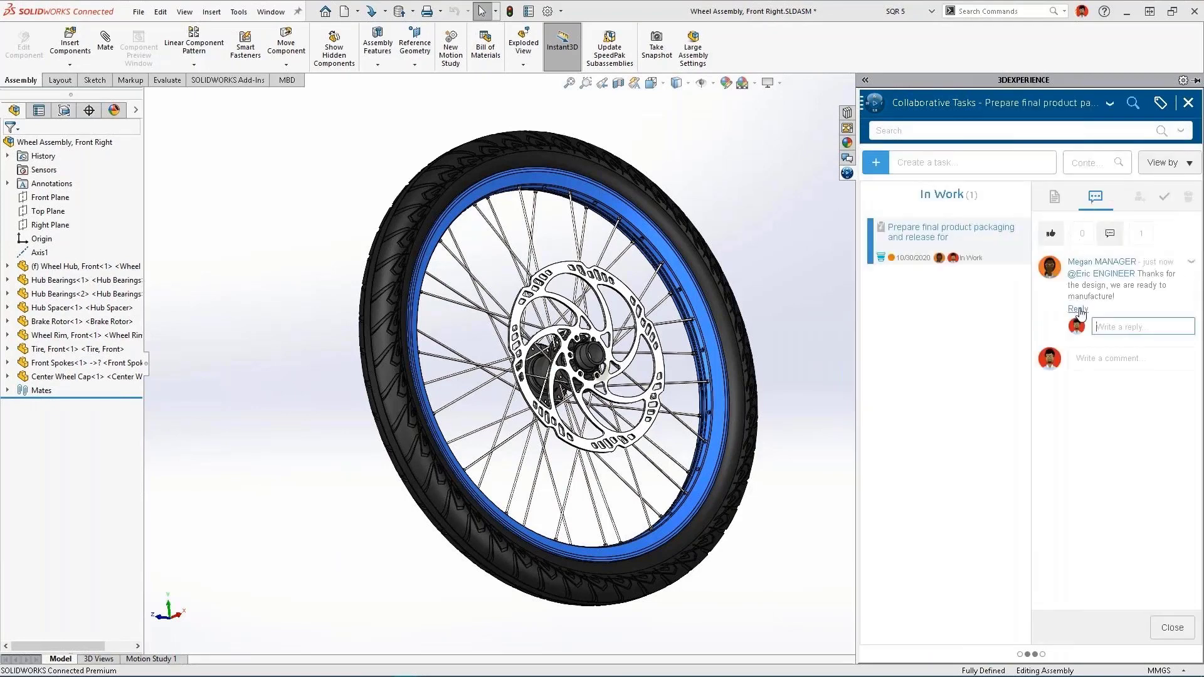
pyautogui.write('Happy to help,')
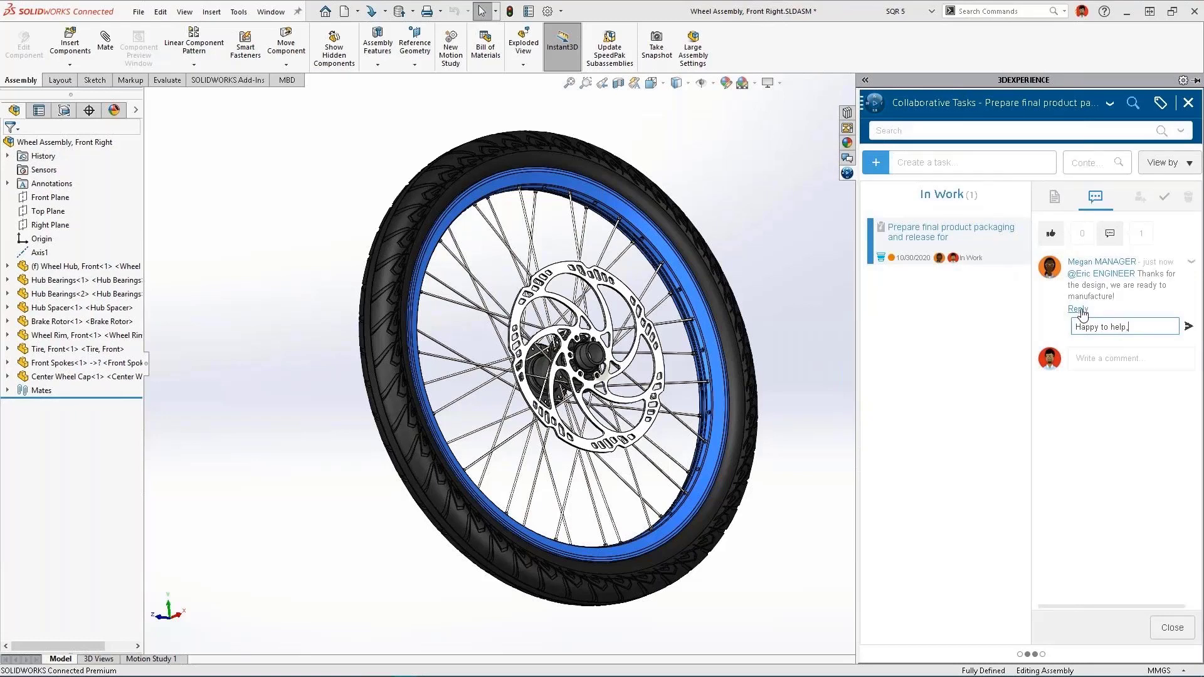
pyautogui.write(' on to the nex')
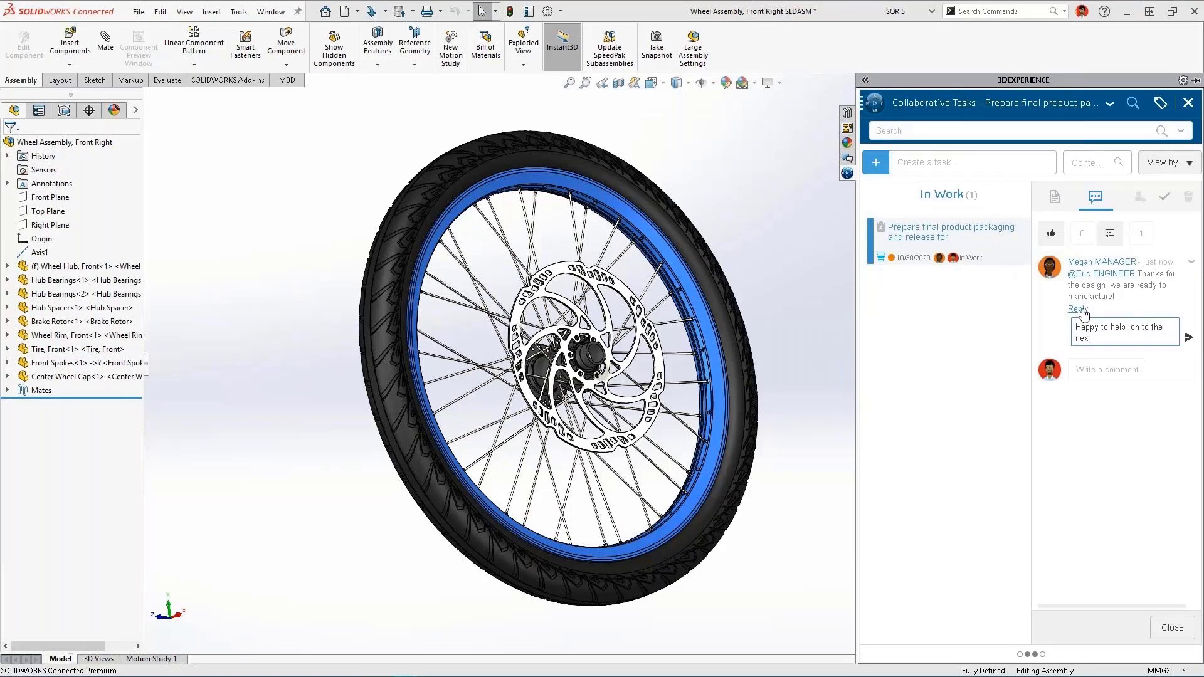
pyautogui.write('t project')
pyautogui.press('Return')
pyautogui.click(821, 295)
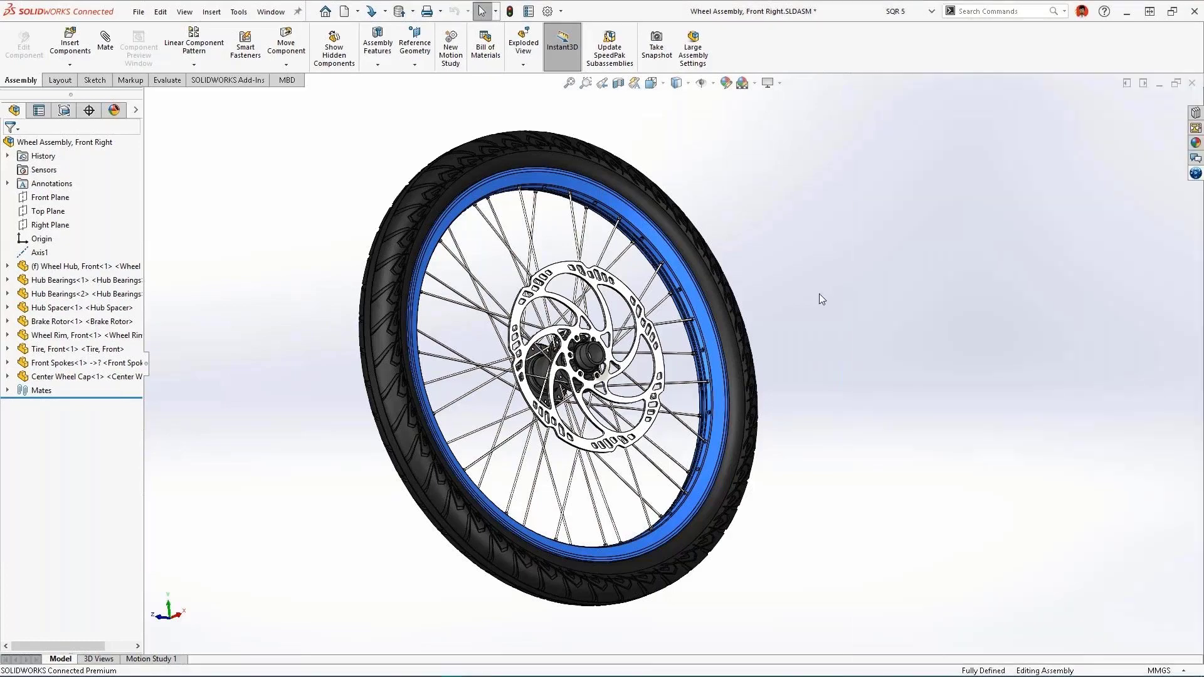
pyautogui.scroll(-3, 819, 299)
pyautogui.scroll(3, 820, 308)
pyautogui.scroll(-3, 483, 419)
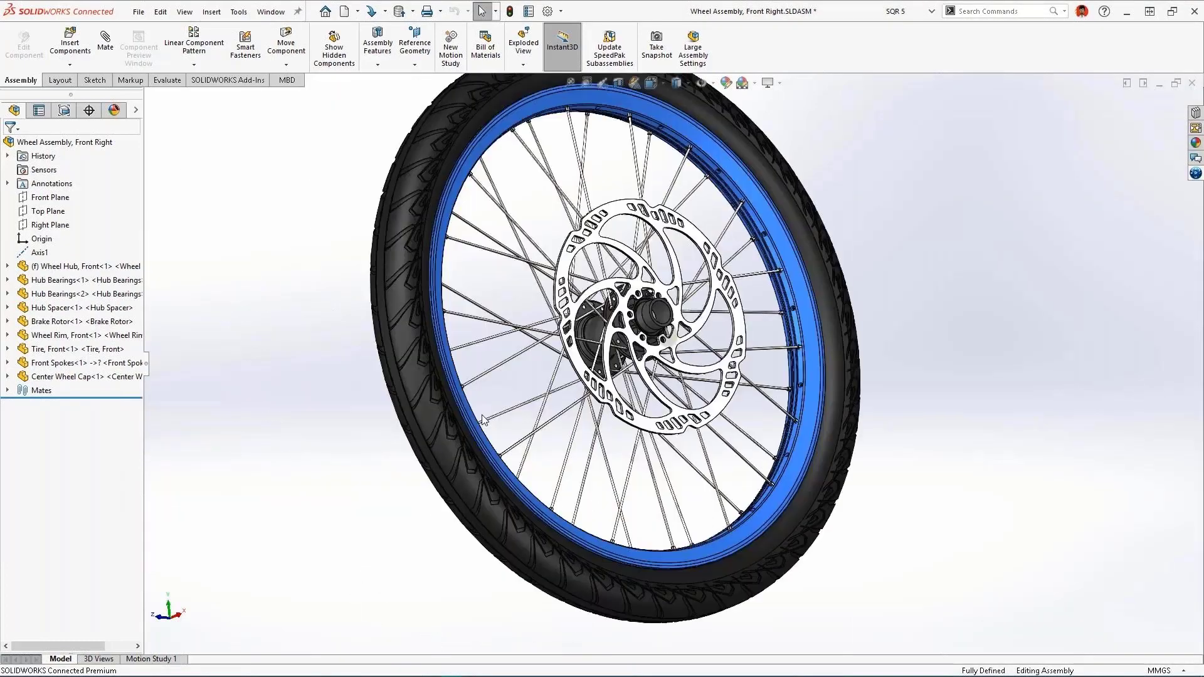
pyautogui.click(82, 266)
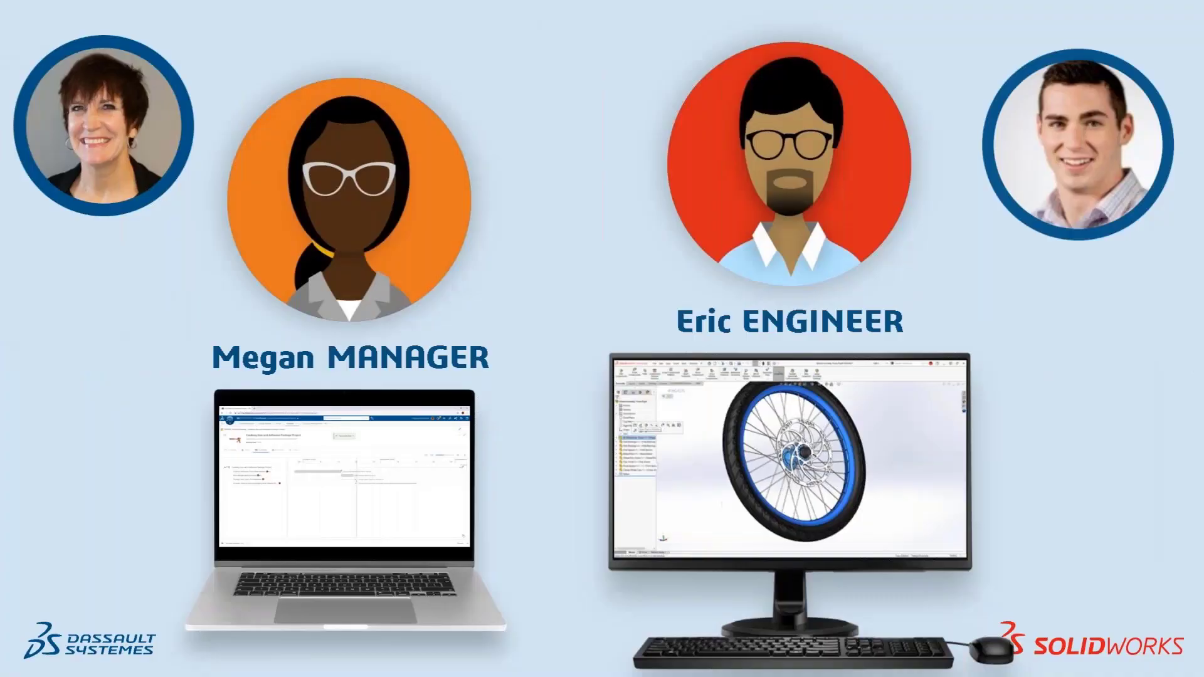